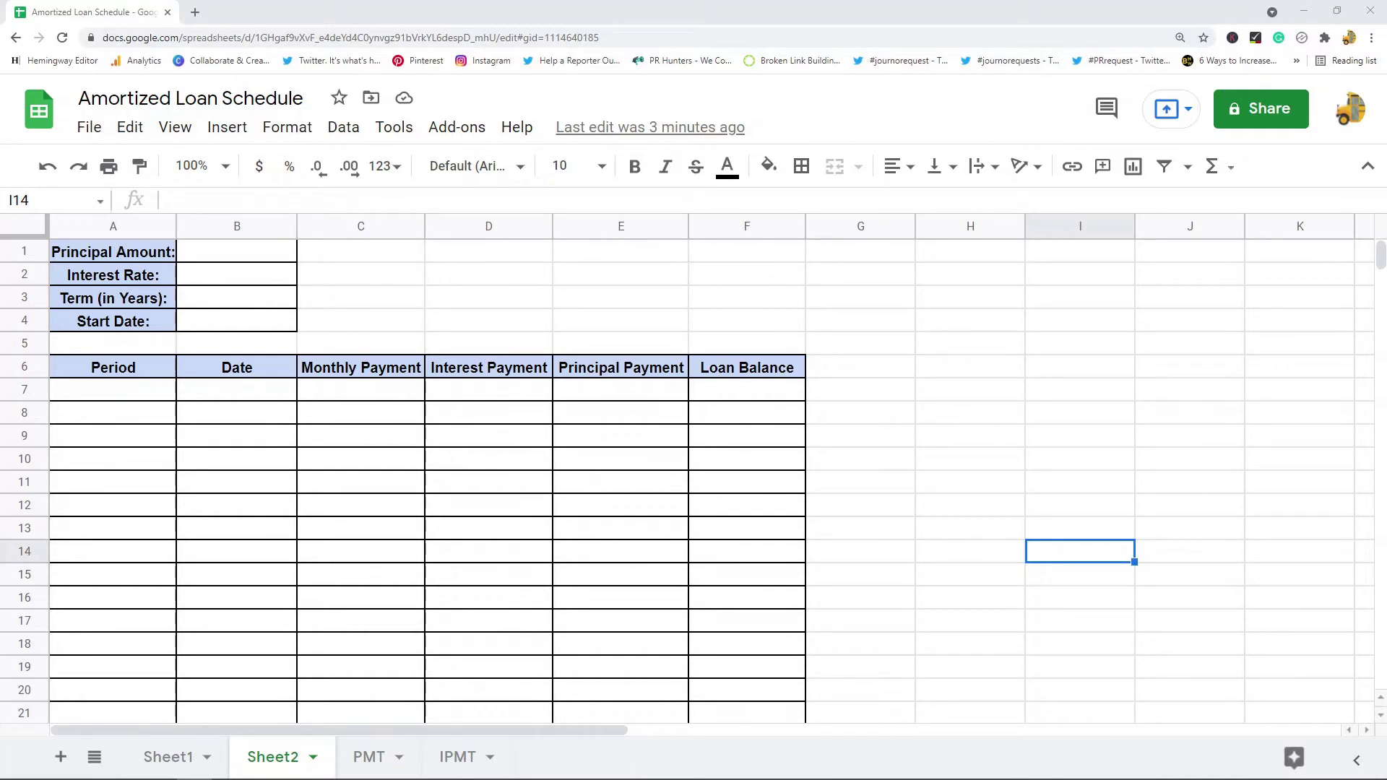
Examine the loan input labels in A1:A4 and the schedule column headers in row 6.
drag(148, 254, 242, 327)
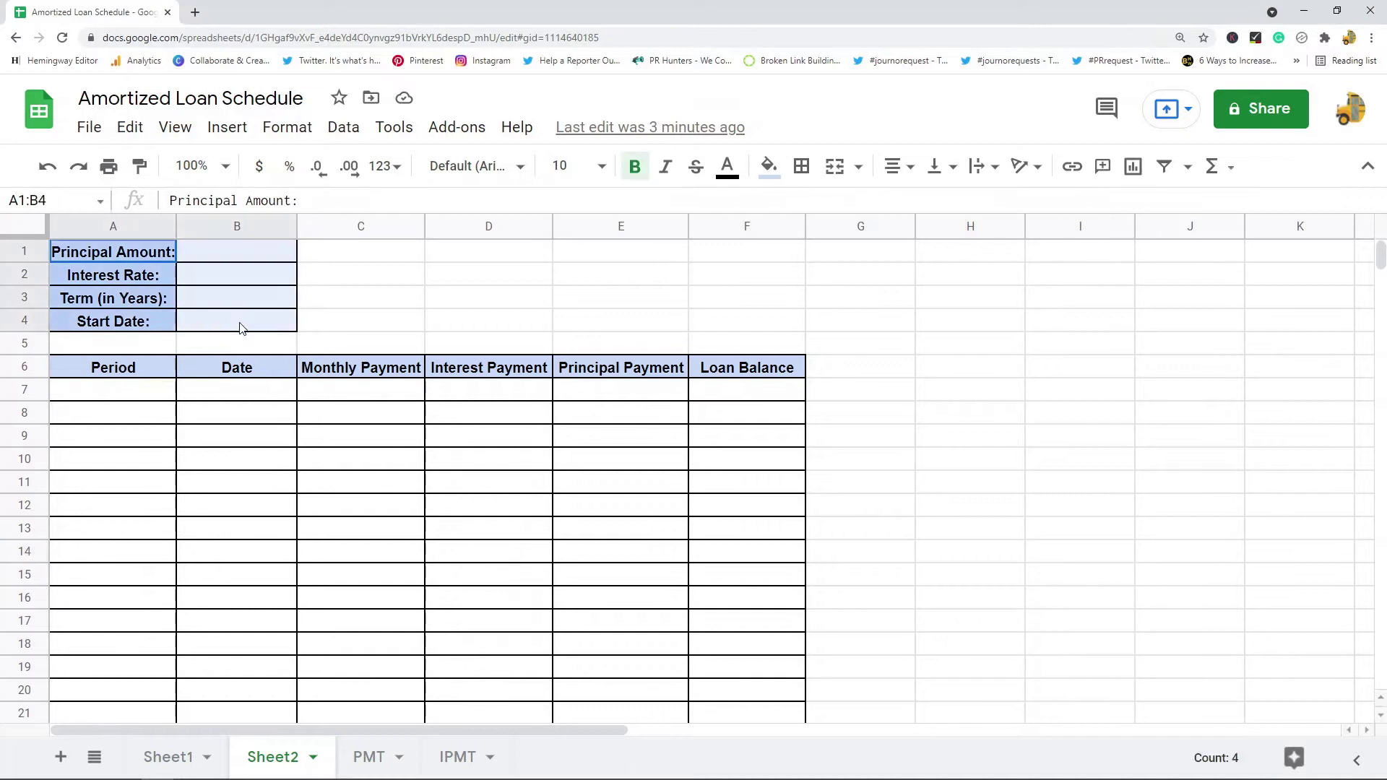
click(438, 318)
click(156, 258)
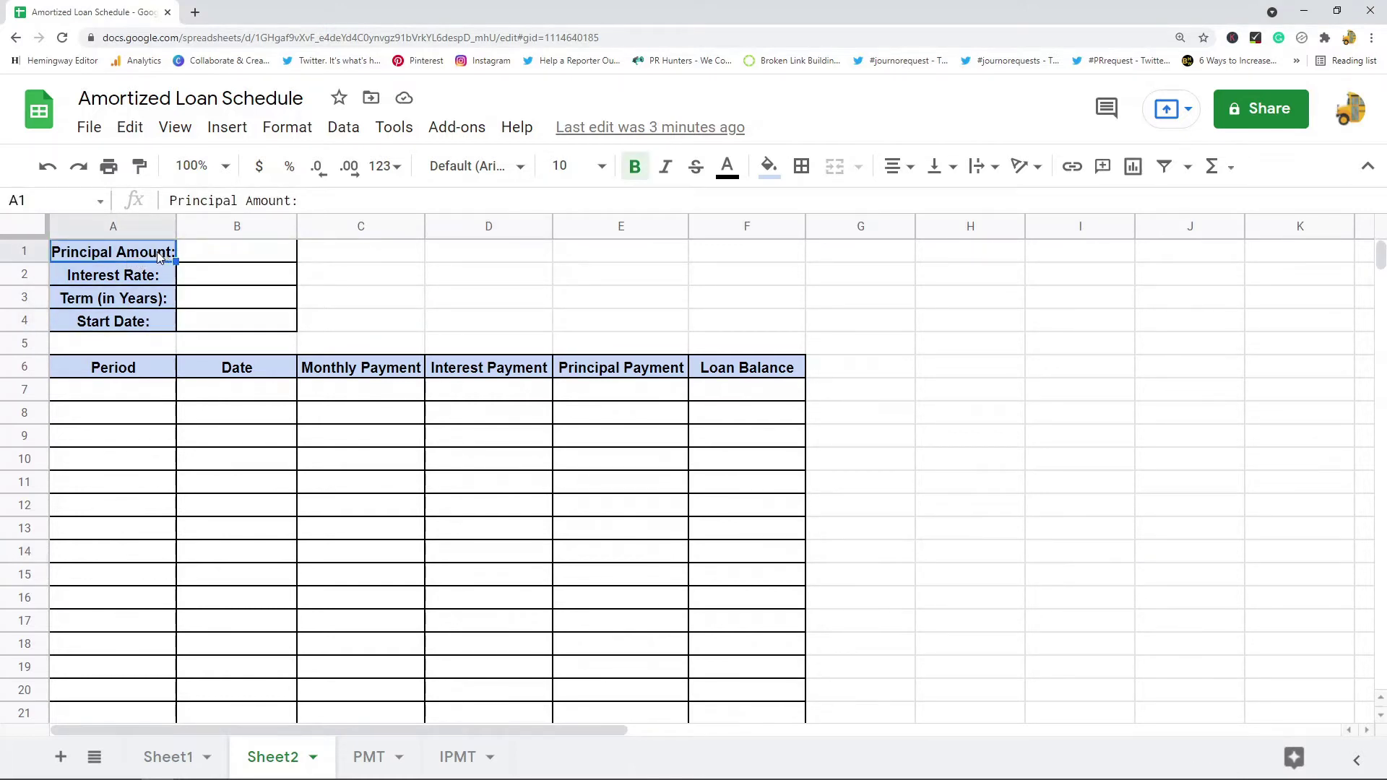
click(149, 281)
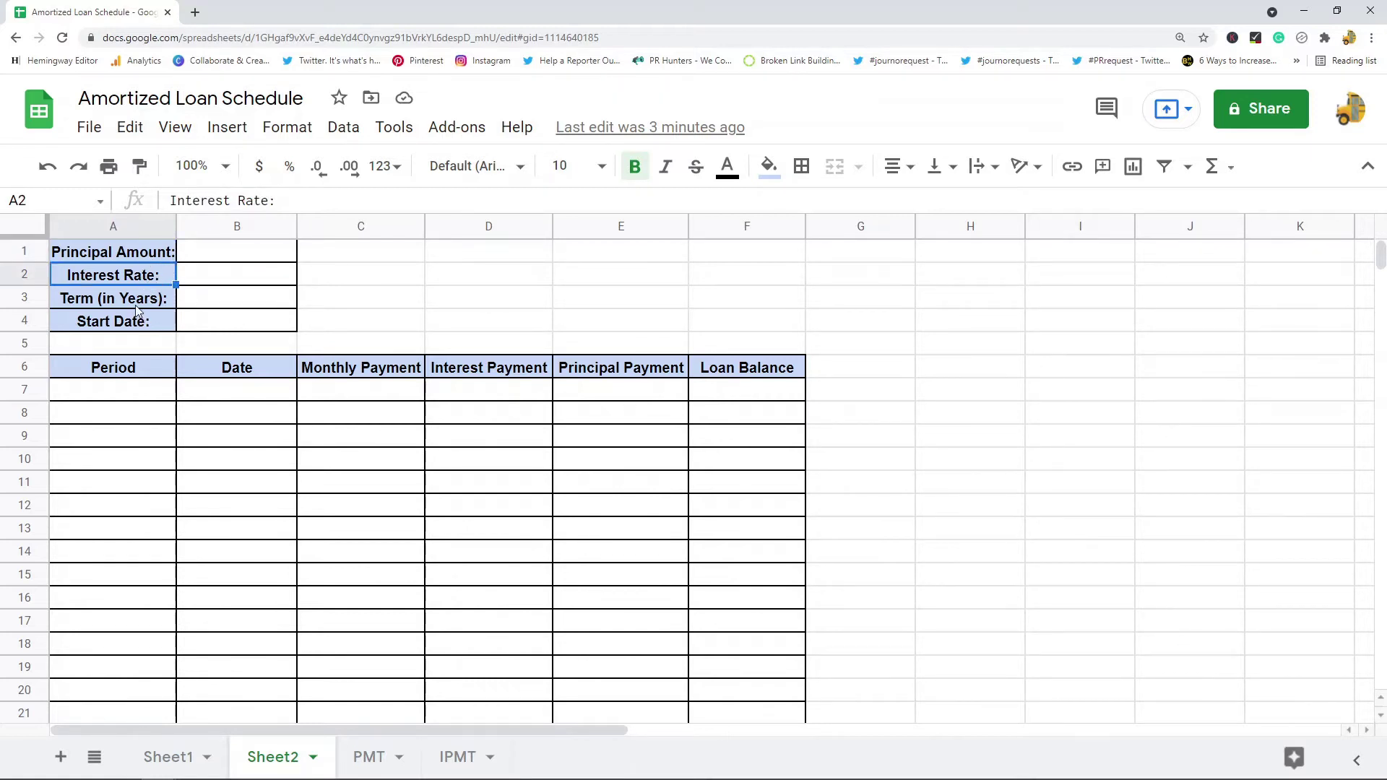
click(132, 305)
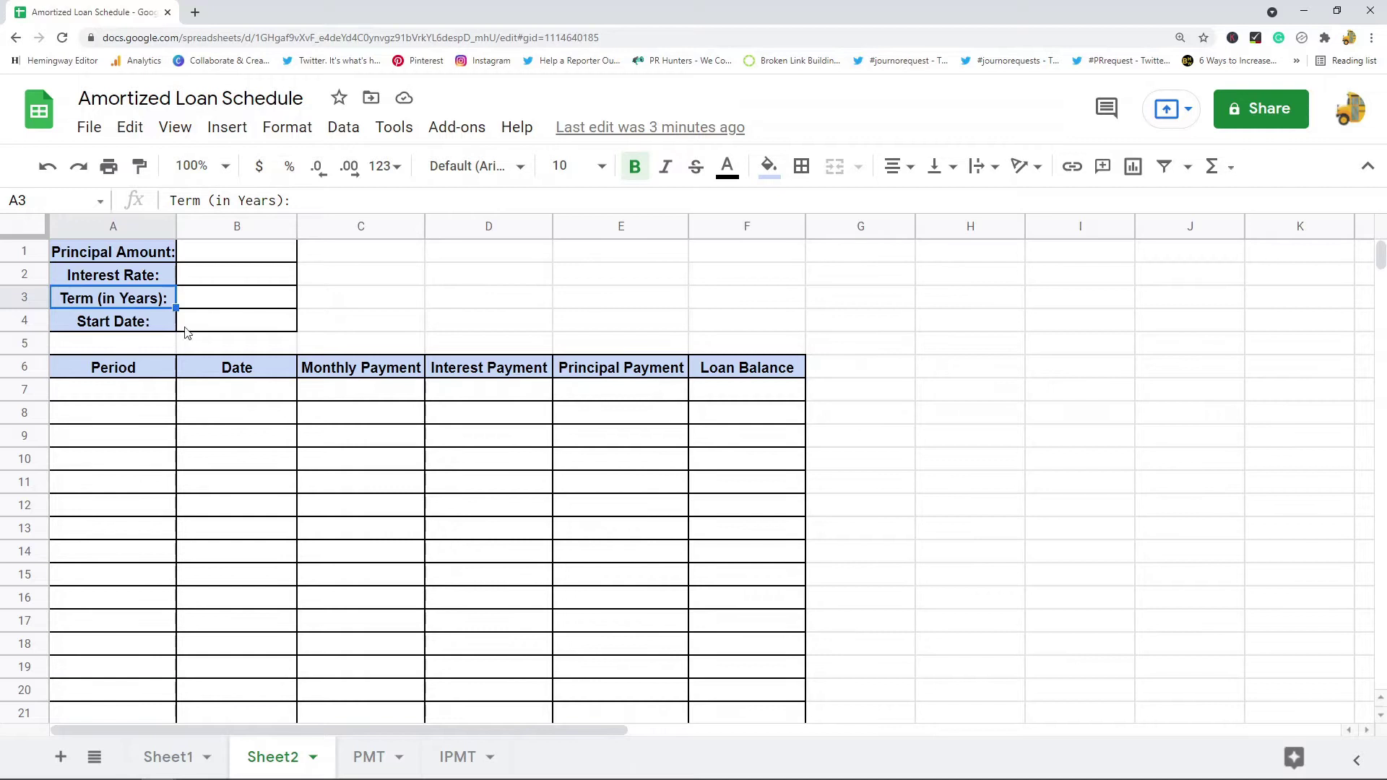
click(144, 328)
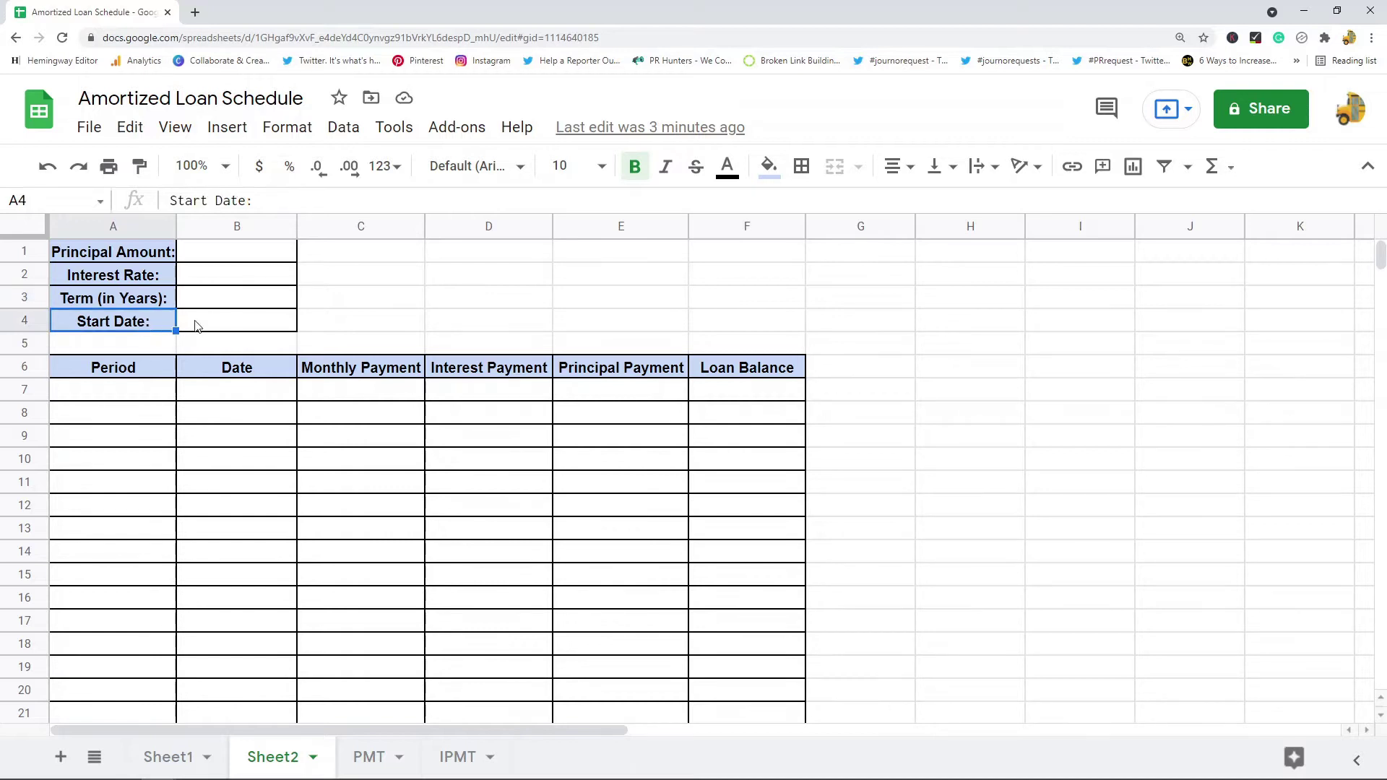
click(142, 366)
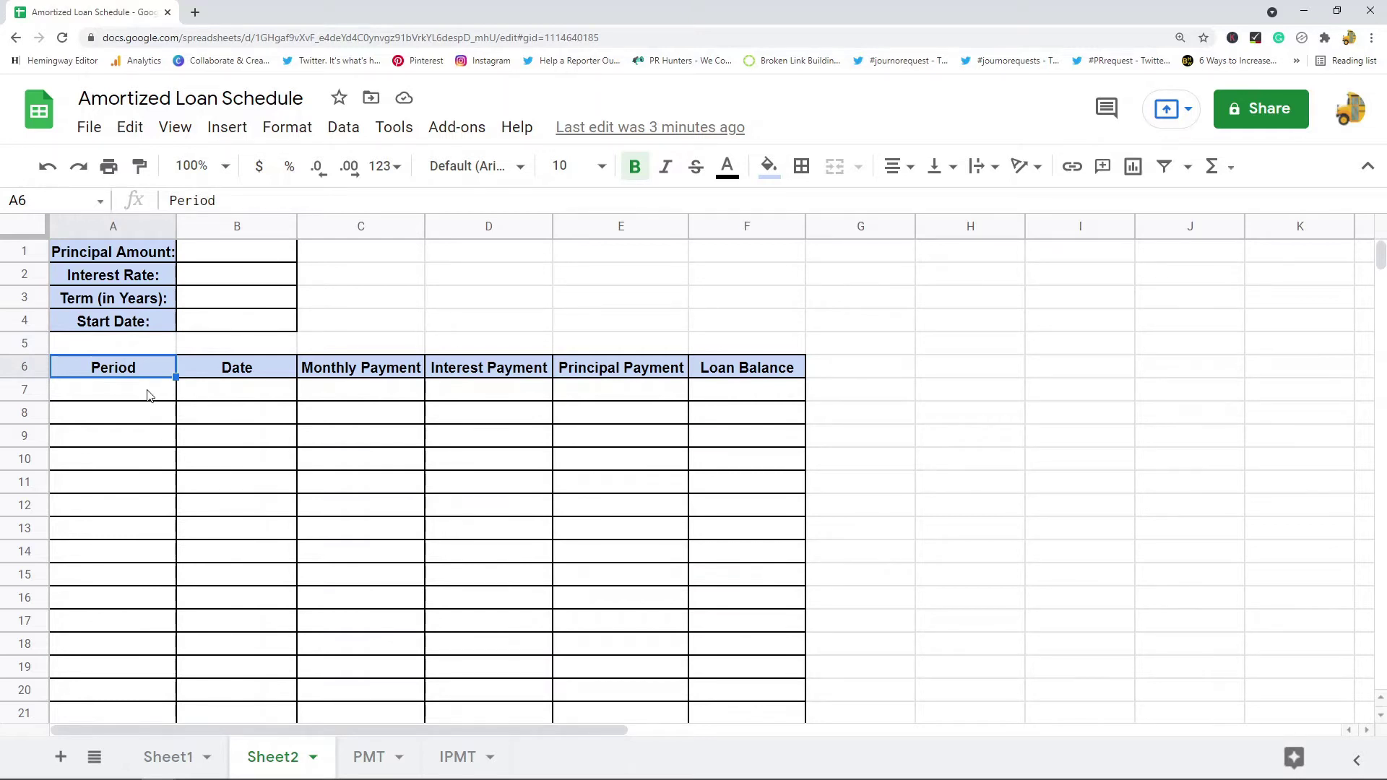
click(263, 372)
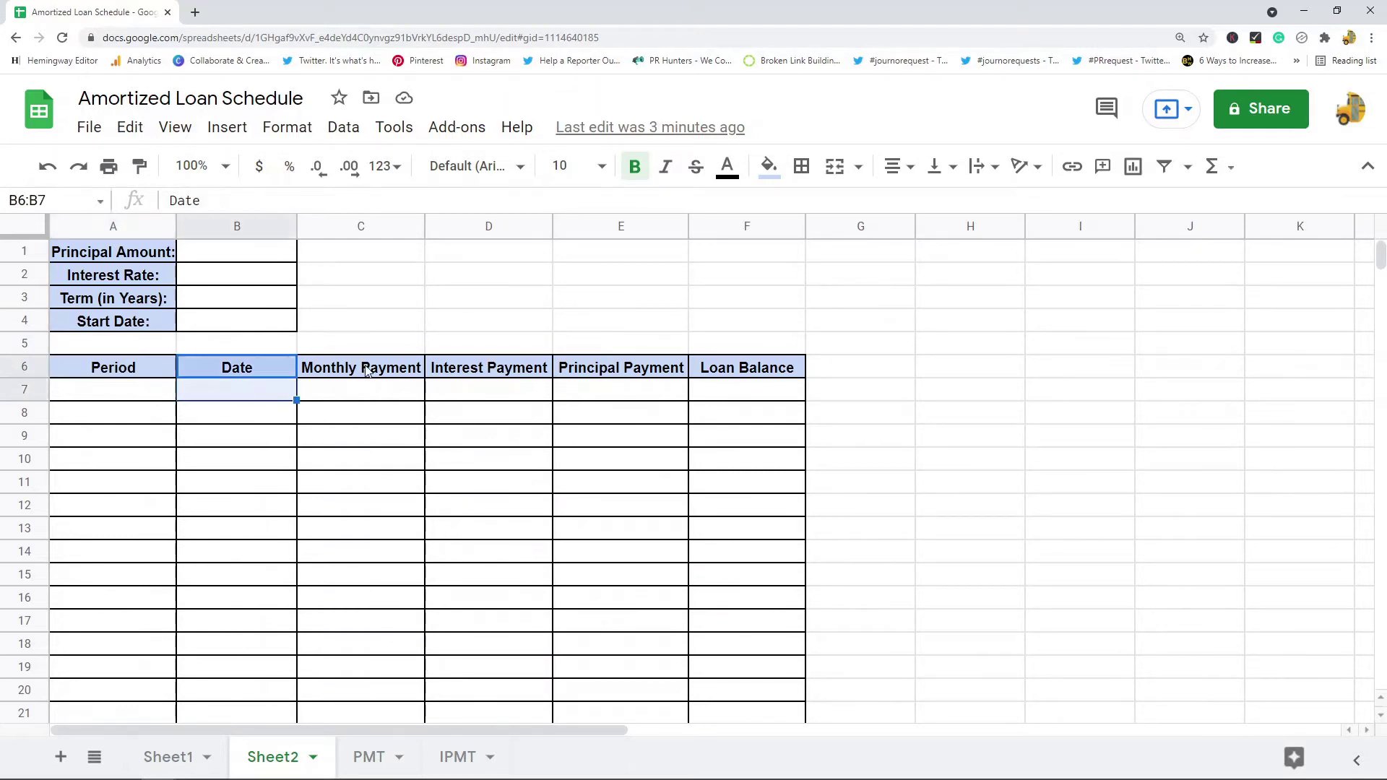
click(390, 376)
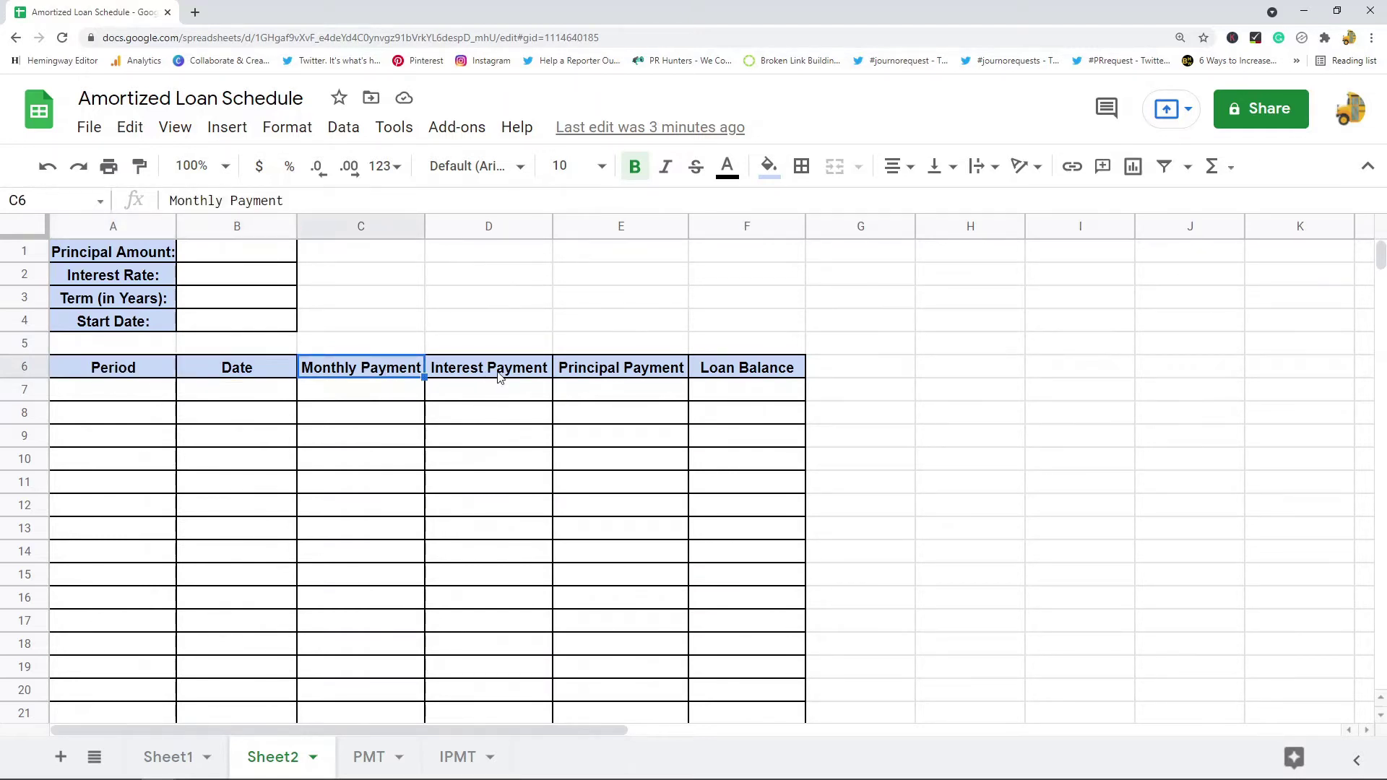
click(498, 374)
click(635, 374)
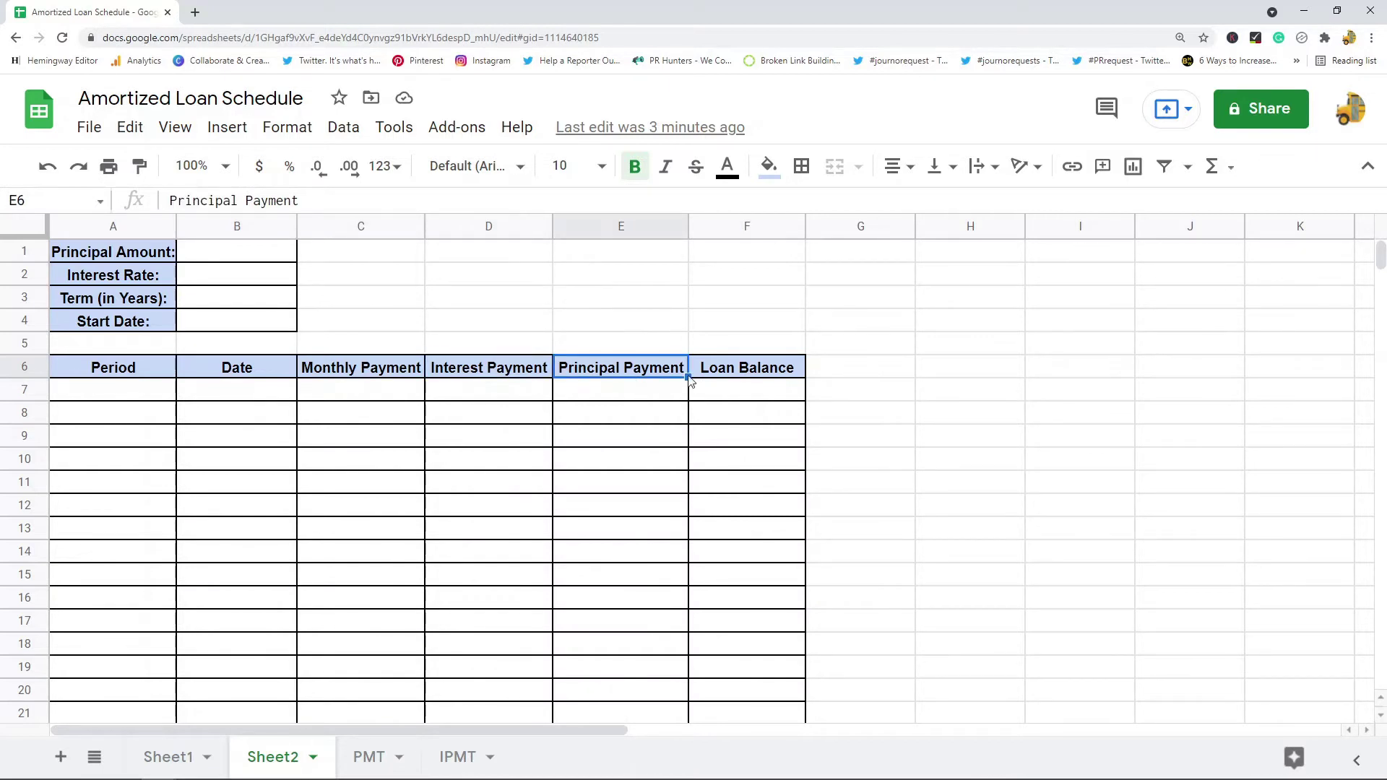
click(758, 375)
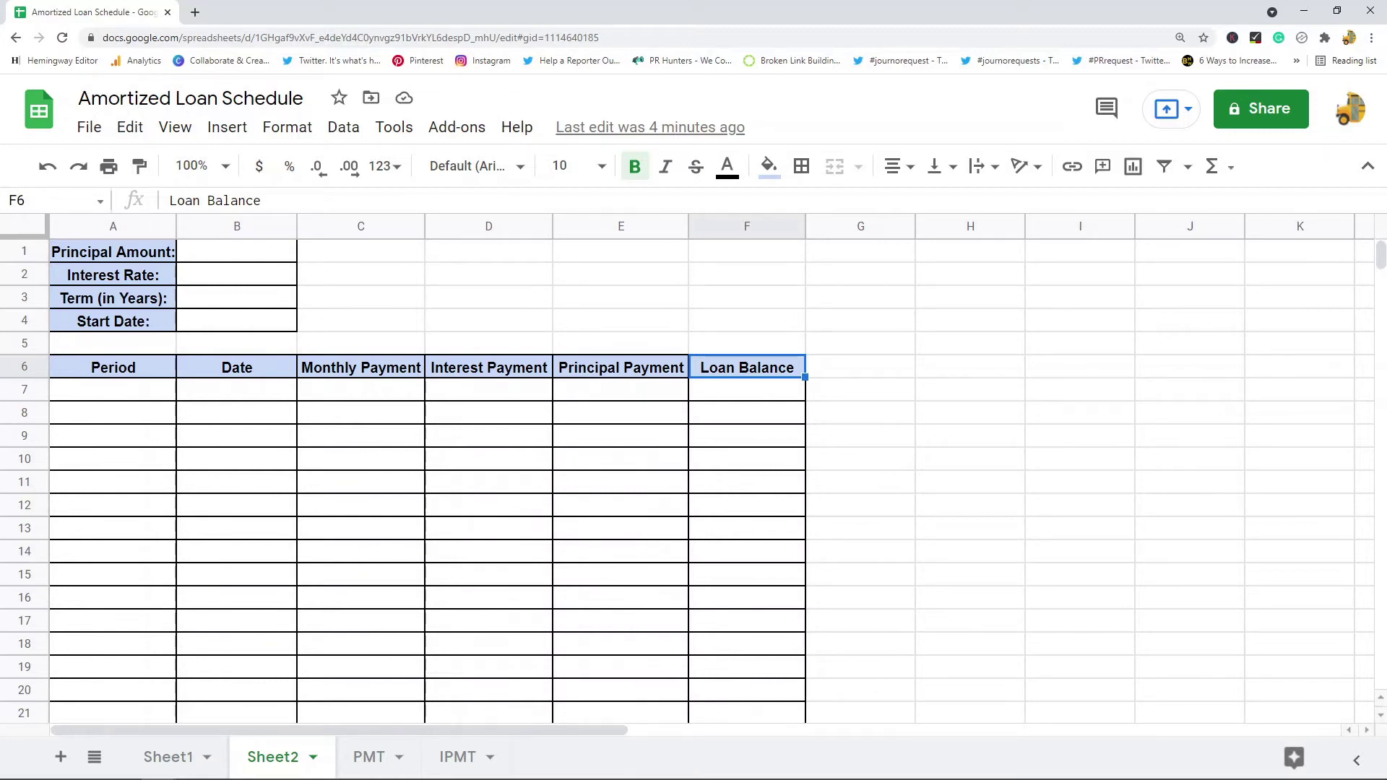
Enter a principal amount of 252,000 in B1 and an interest rate of 2.875% in B2.
click(248, 261)
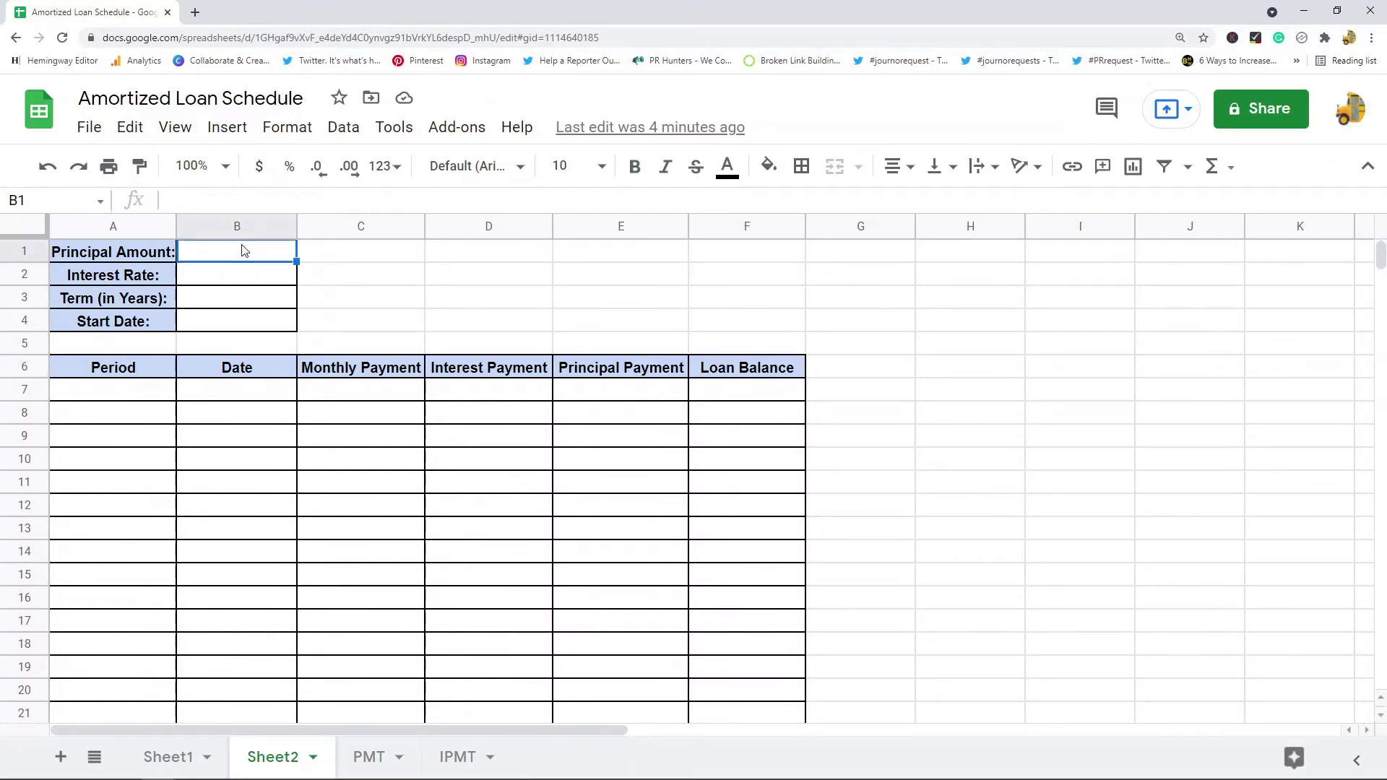
text(25)
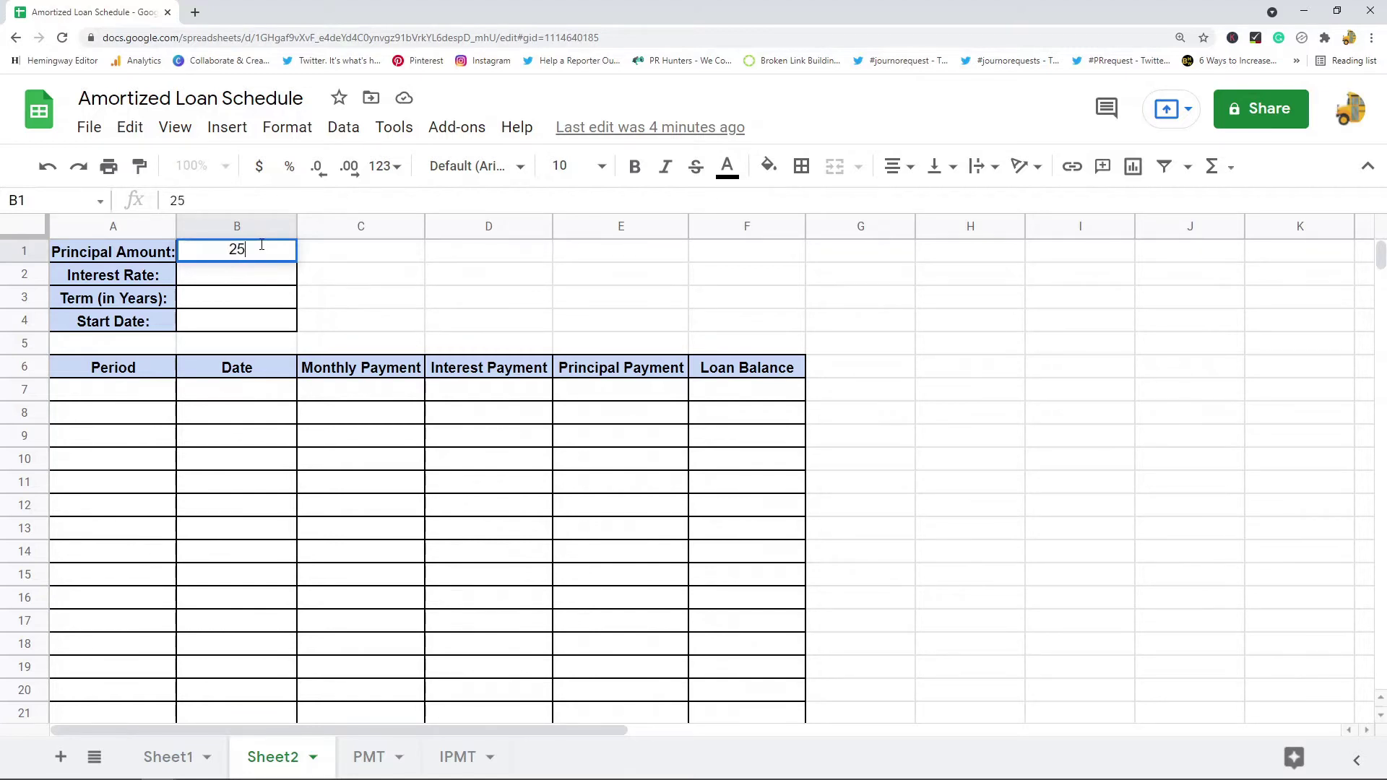
text(2,000)
click(243, 280)
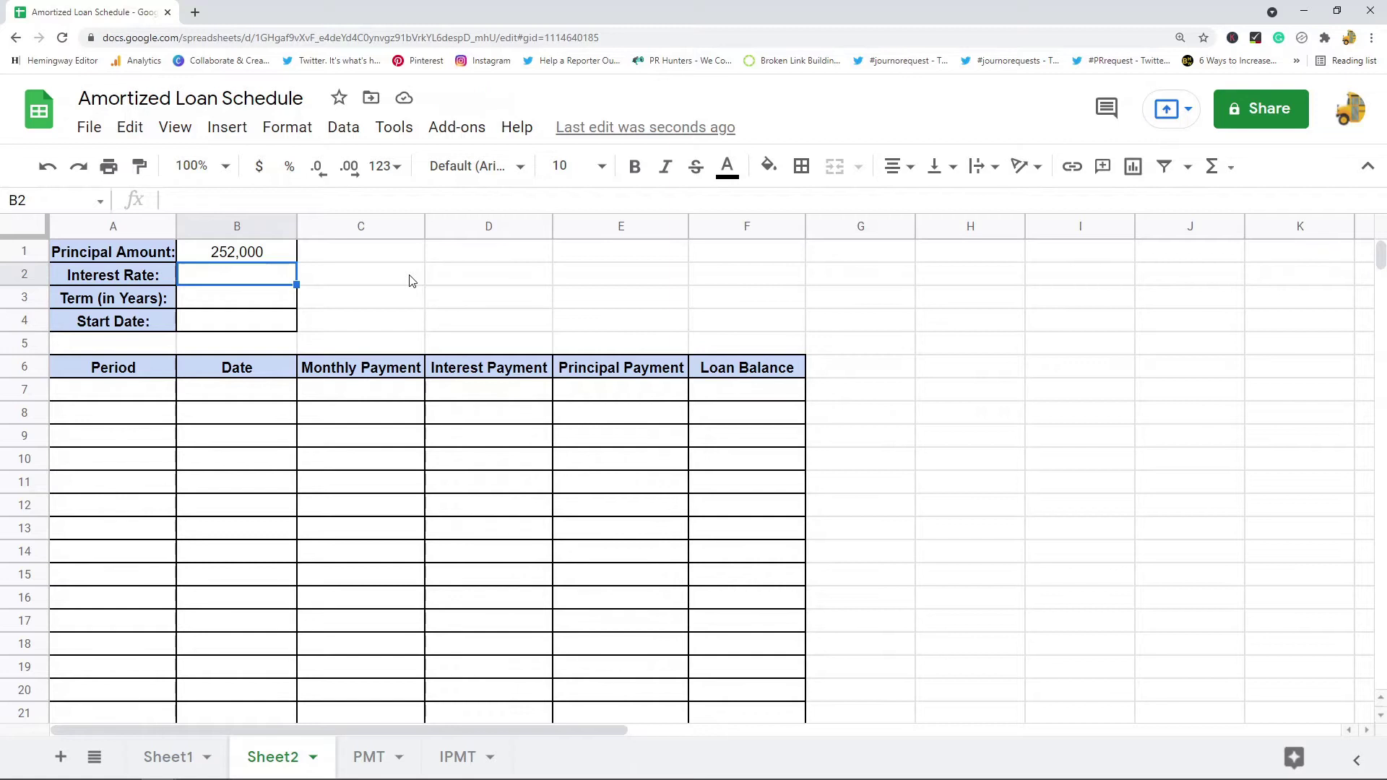
text(2)
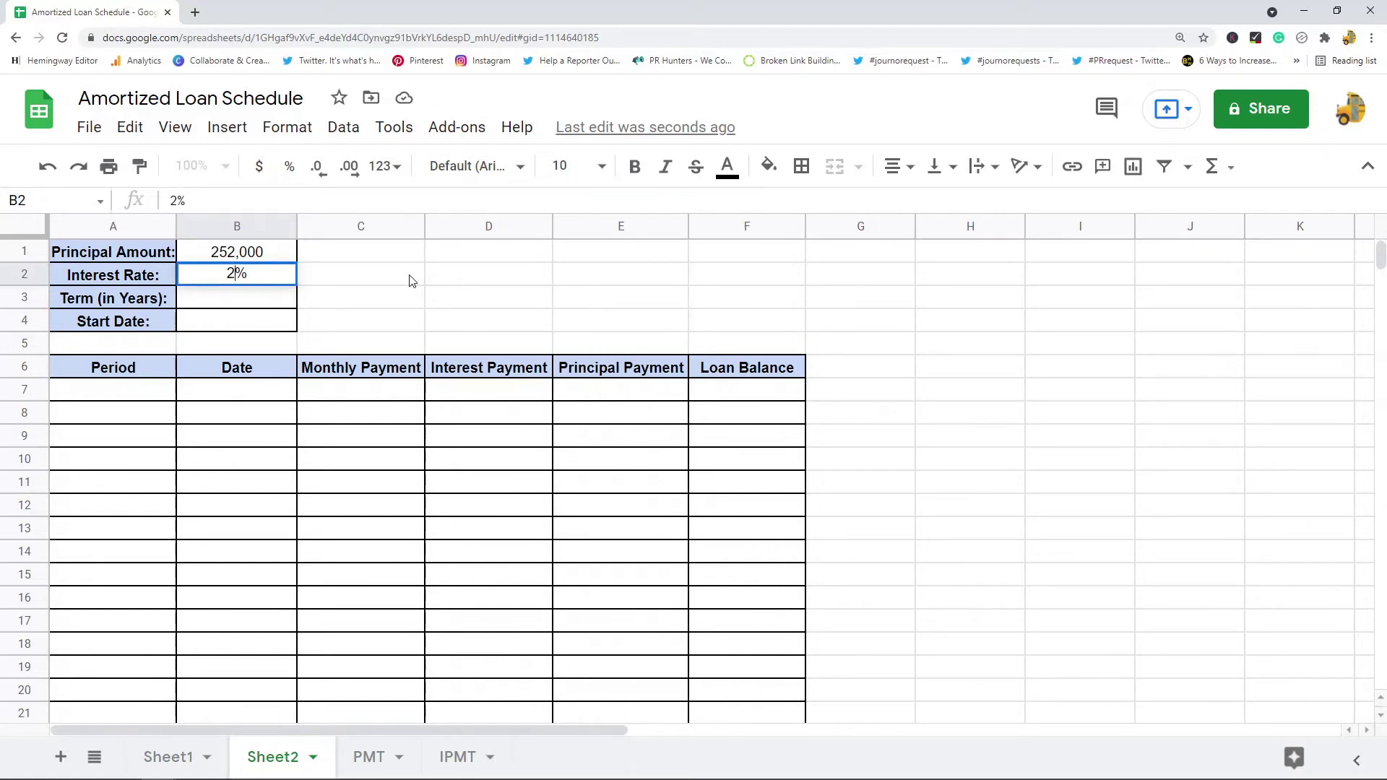
text(.875)
key(Tab)
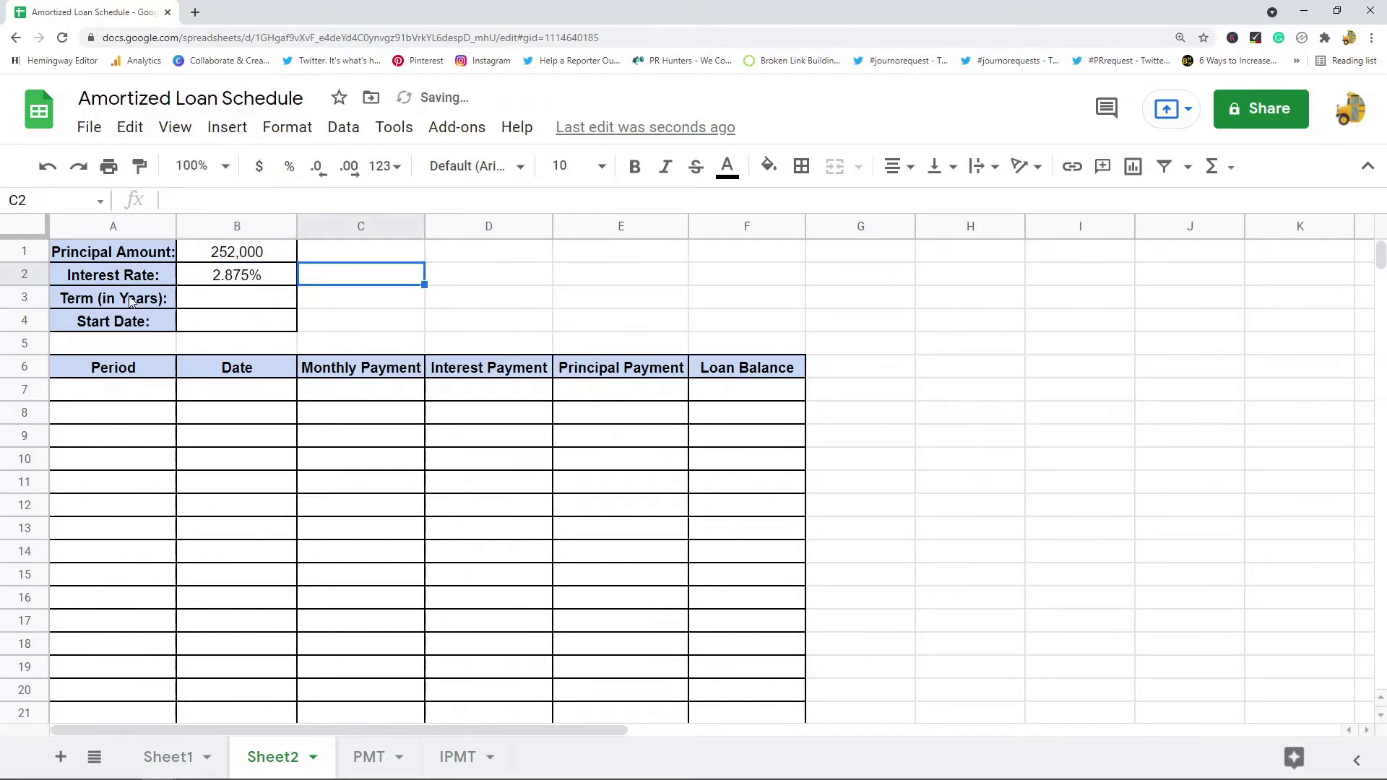
Enter a loan term of 30 years in B3 and the start date 08/01/2021 in B4.
click(242, 301)
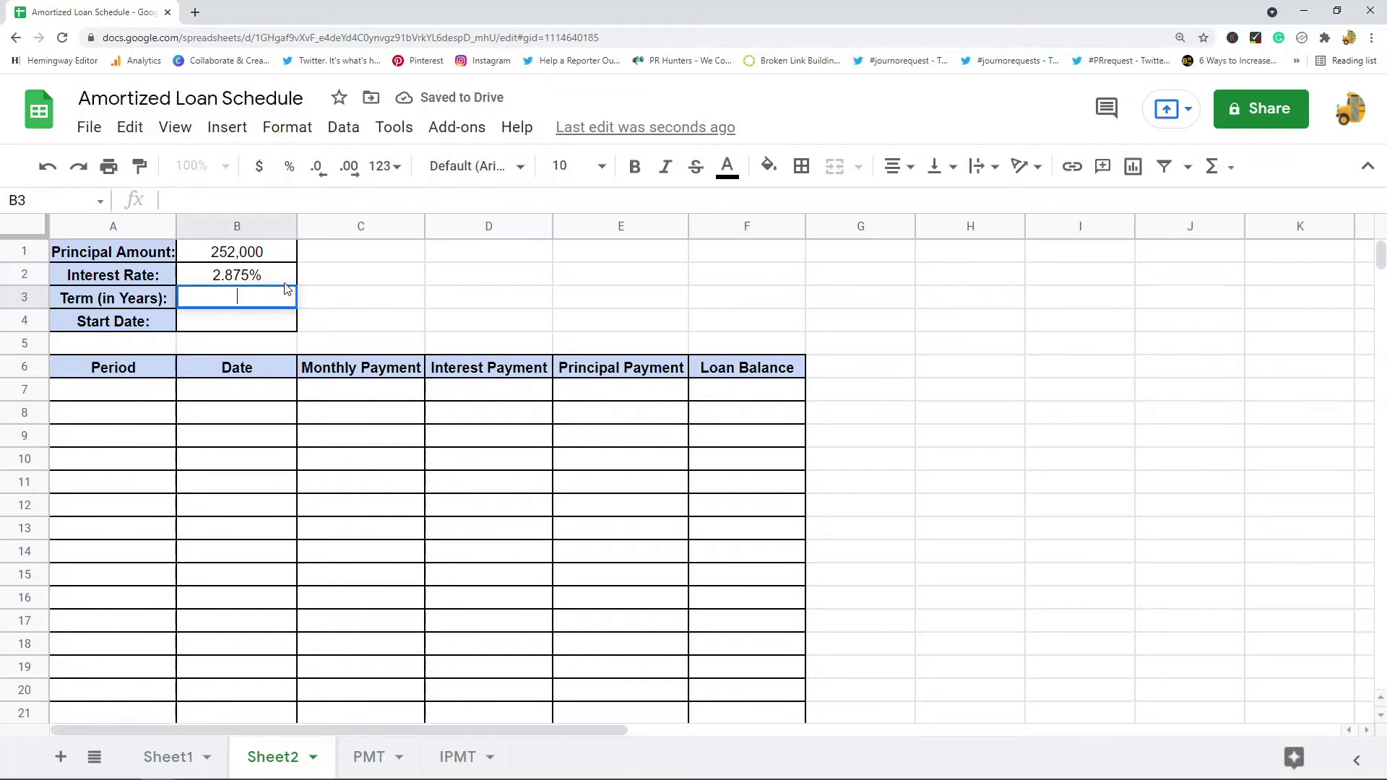
text(30)
click(267, 322)
text(0)
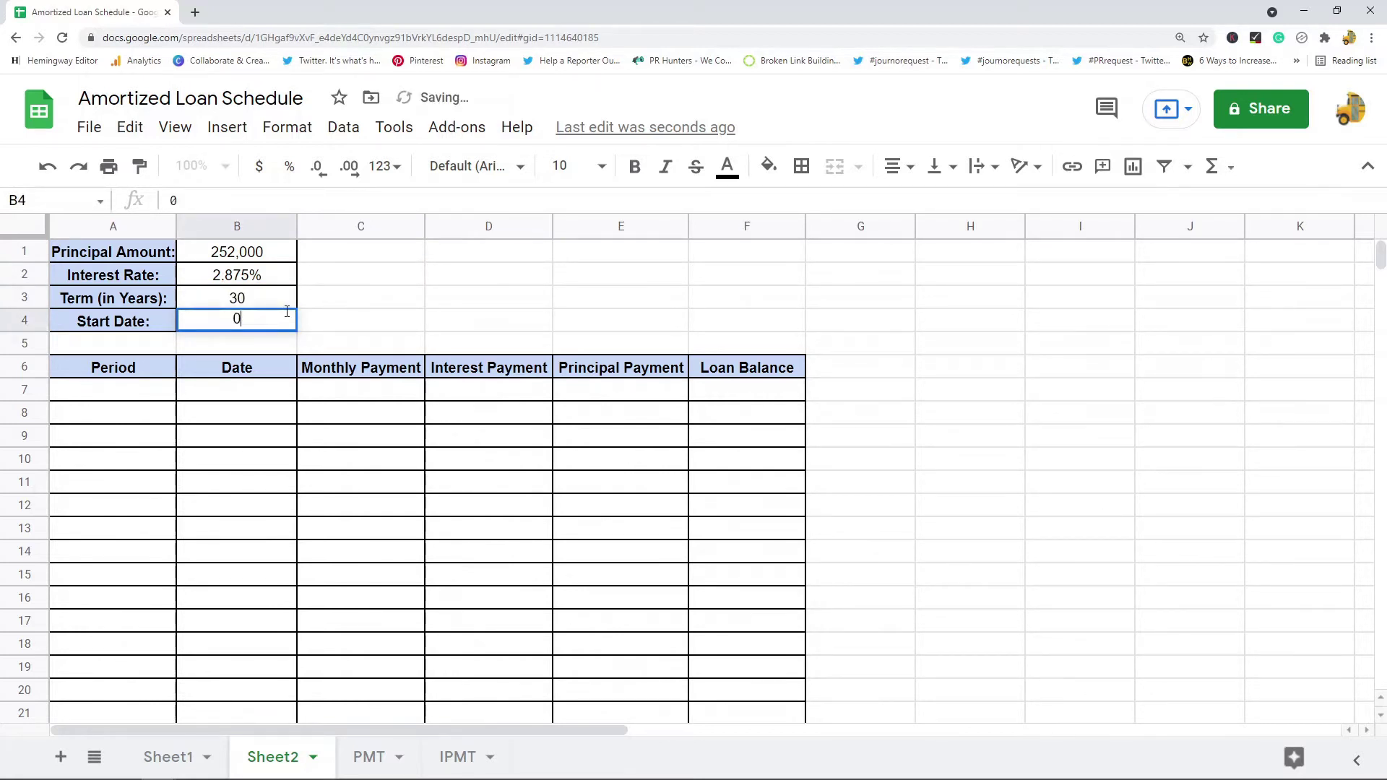
text(8/01/2021)
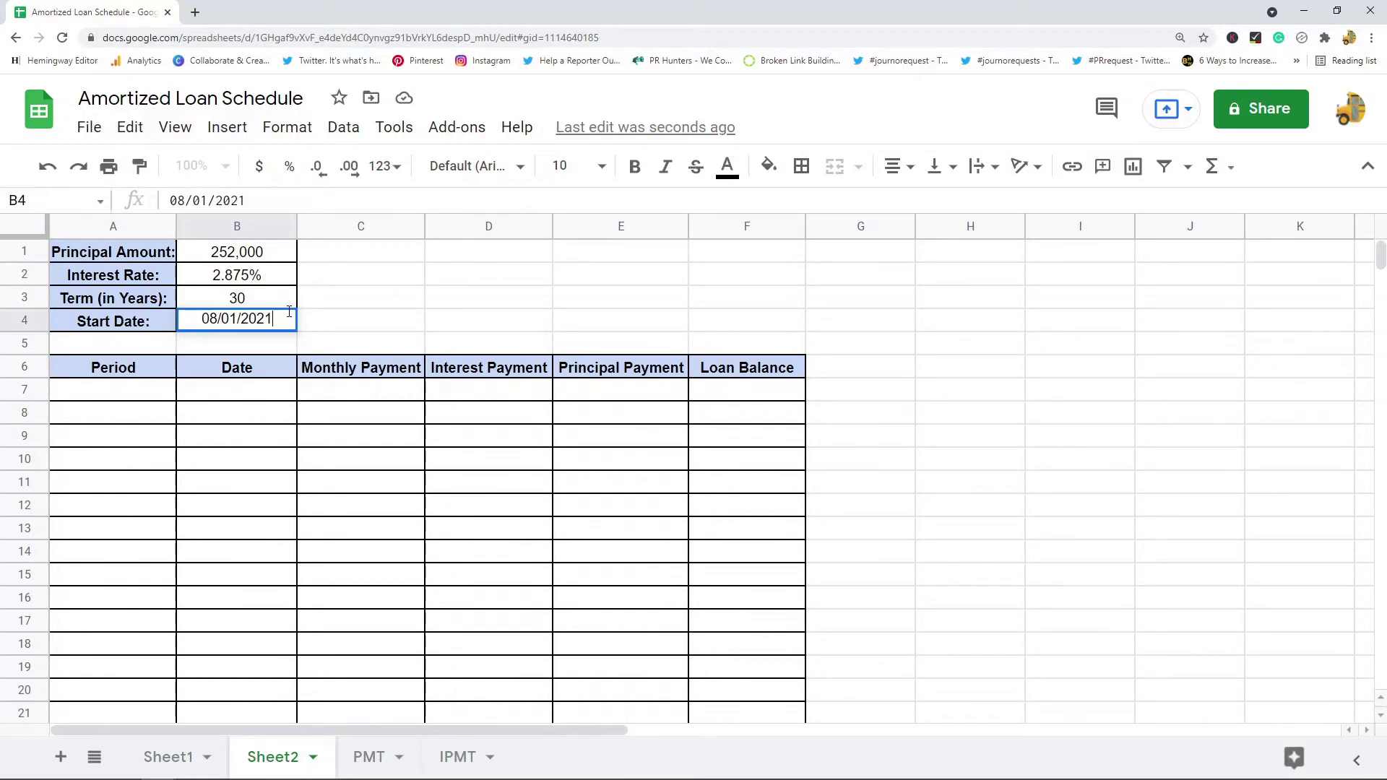
click(406, 305)
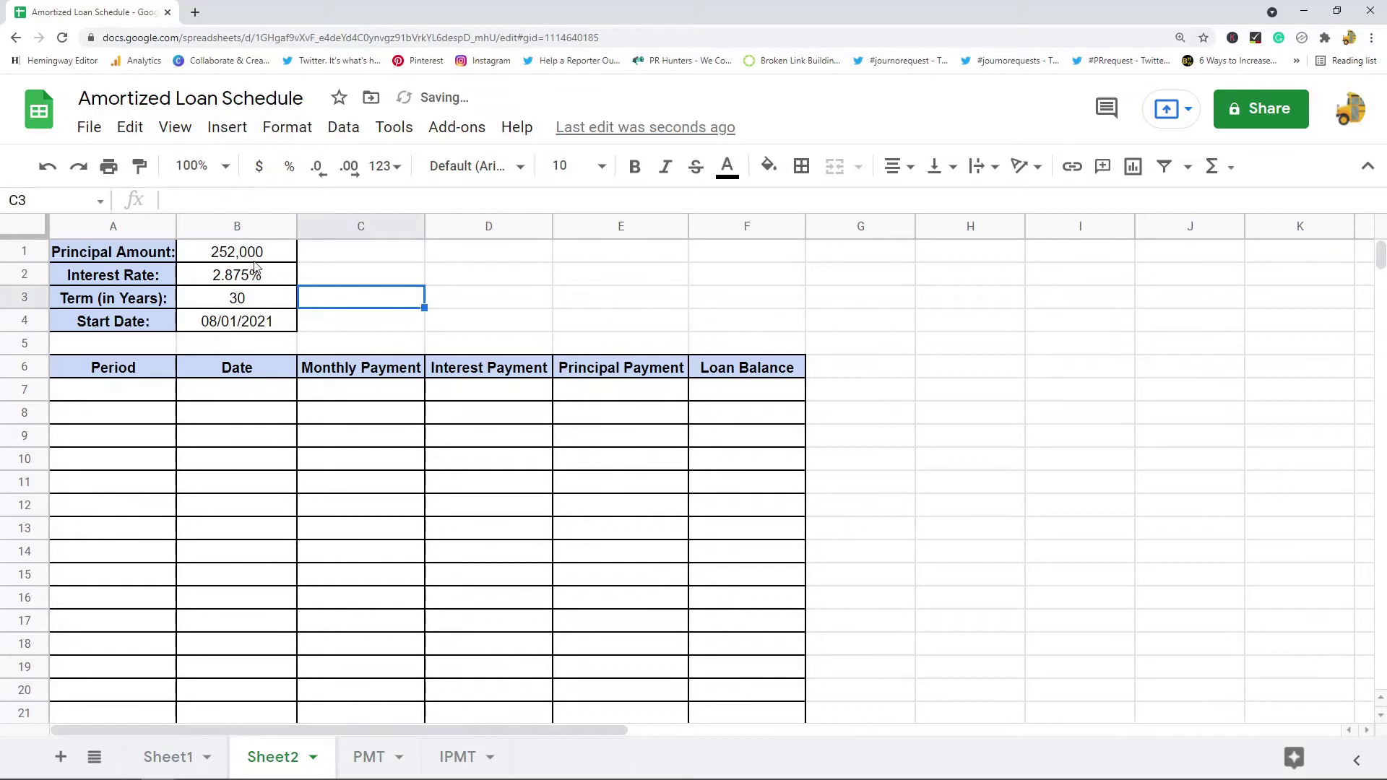
Review the loan values in B1:B4 and each schedule column from Period to Loan Balance.
drag(250, 261, 271, 318)
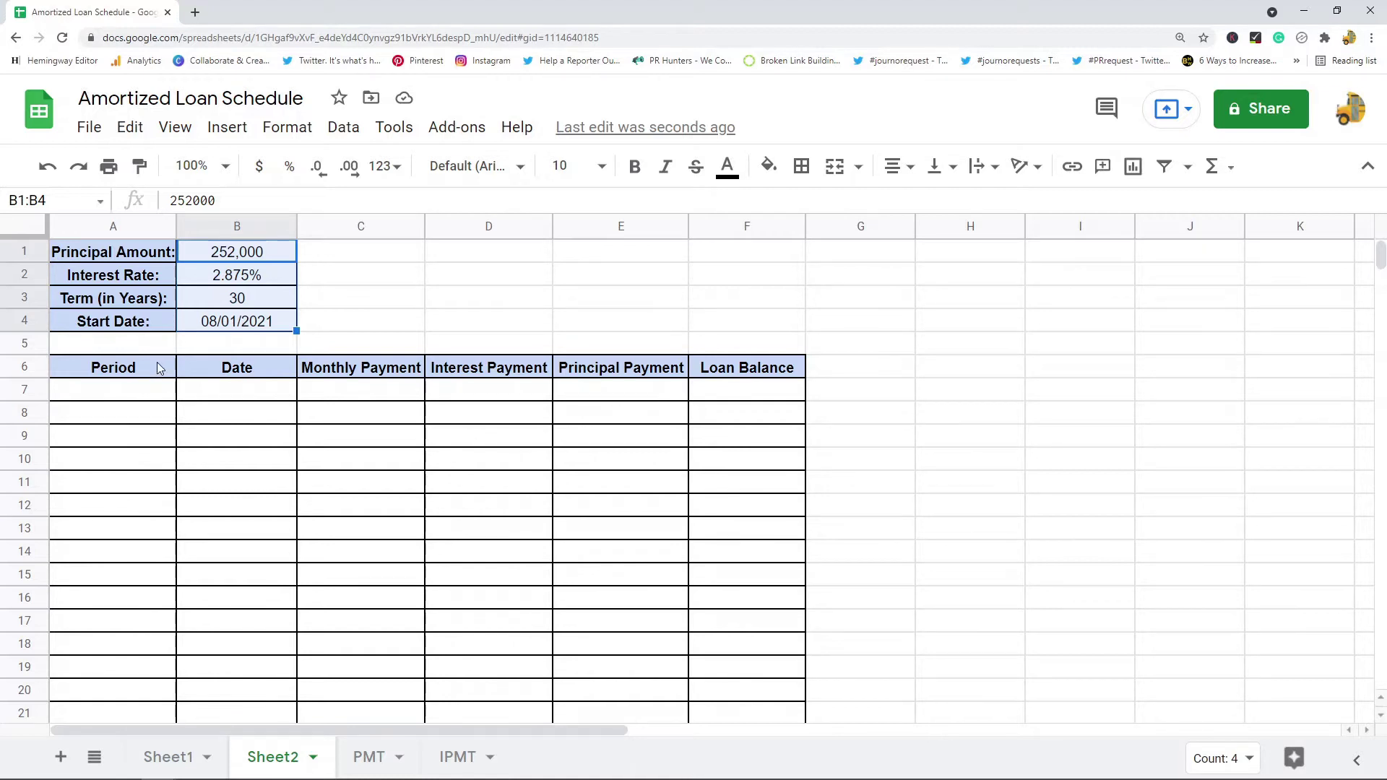
drag(158, 362, 144, 459)
drag(262, 372, 282, 421)
drag(341, 374, 375, 462)
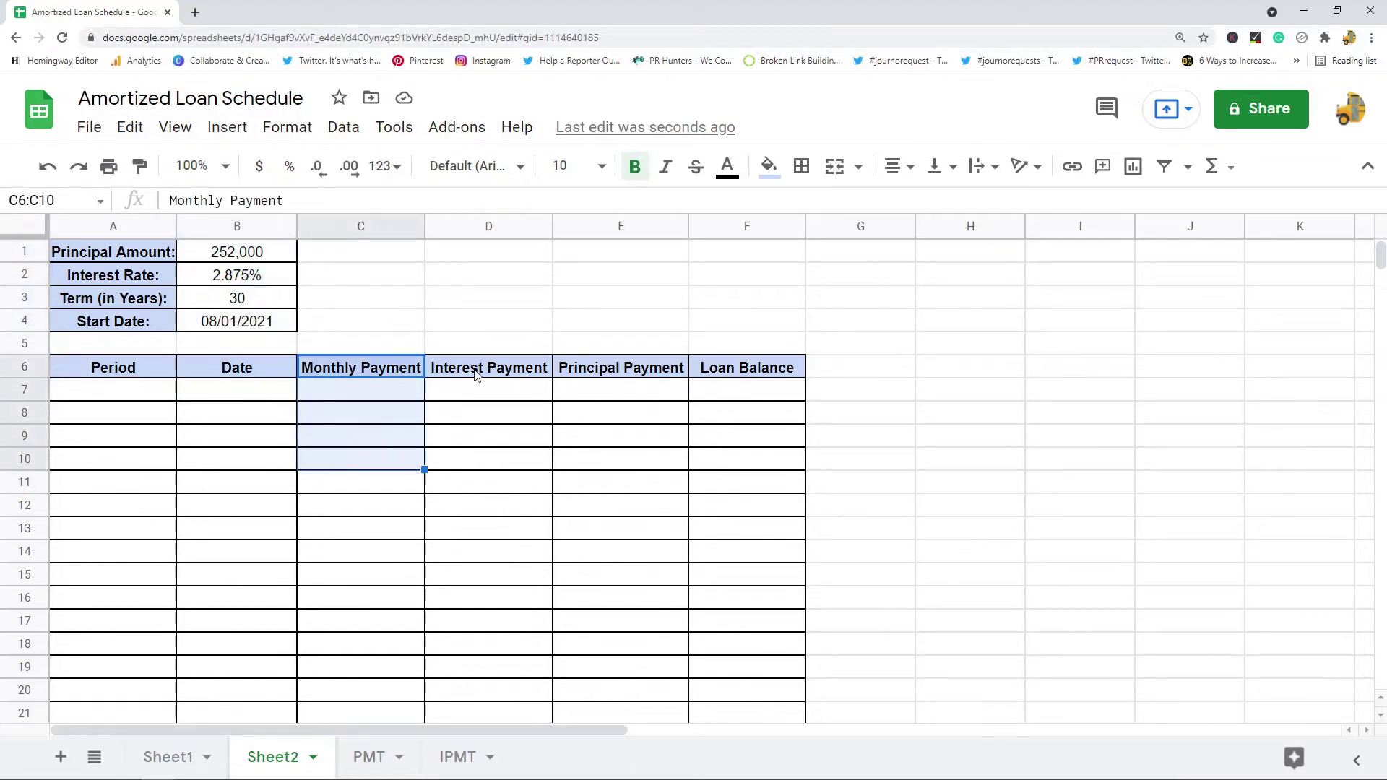
drag(491, 372, 506, 419)
drag(615, 379, 634, 410)
drag(751, 368, 746, 390)
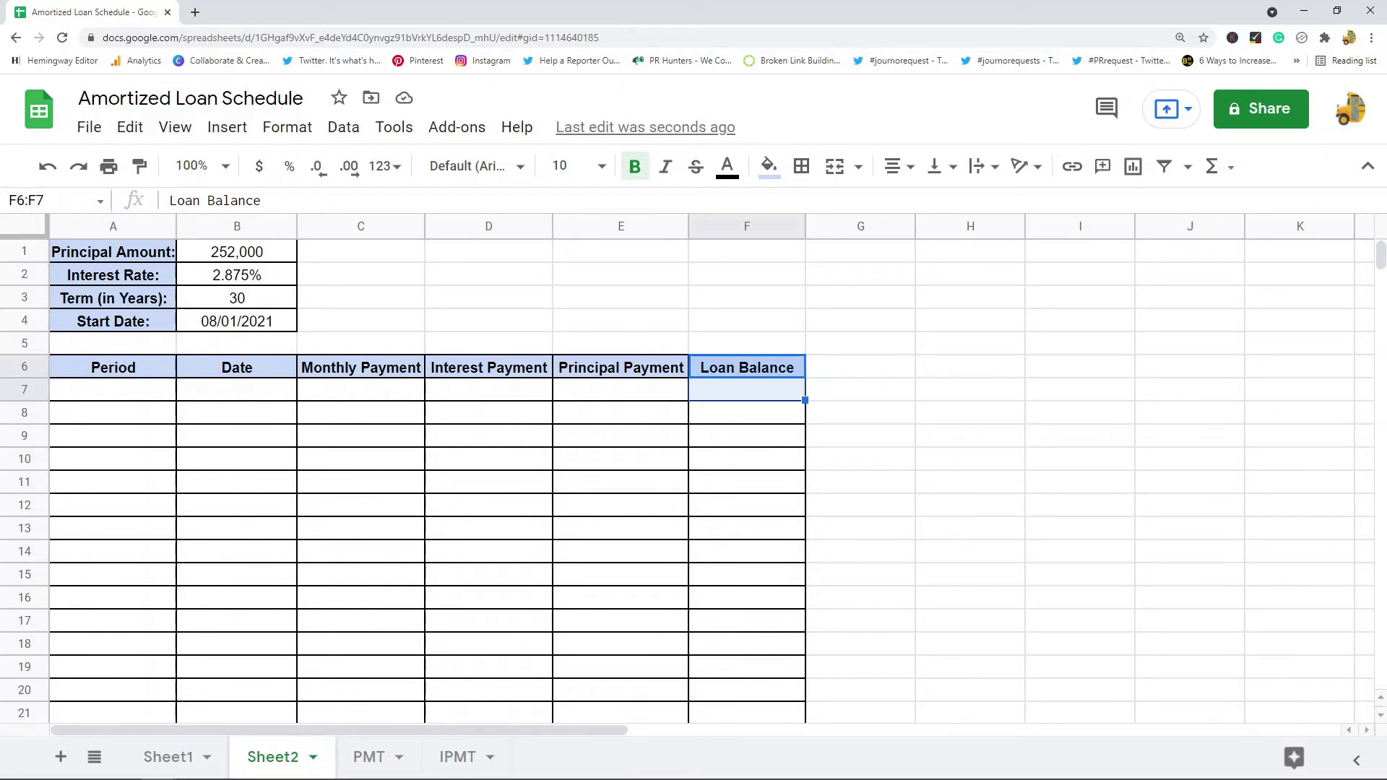
Enter the first period numbers 0, 1 and 2 in cells A7 to A9 of the Period column.
double_click(133, 393)
text(0)
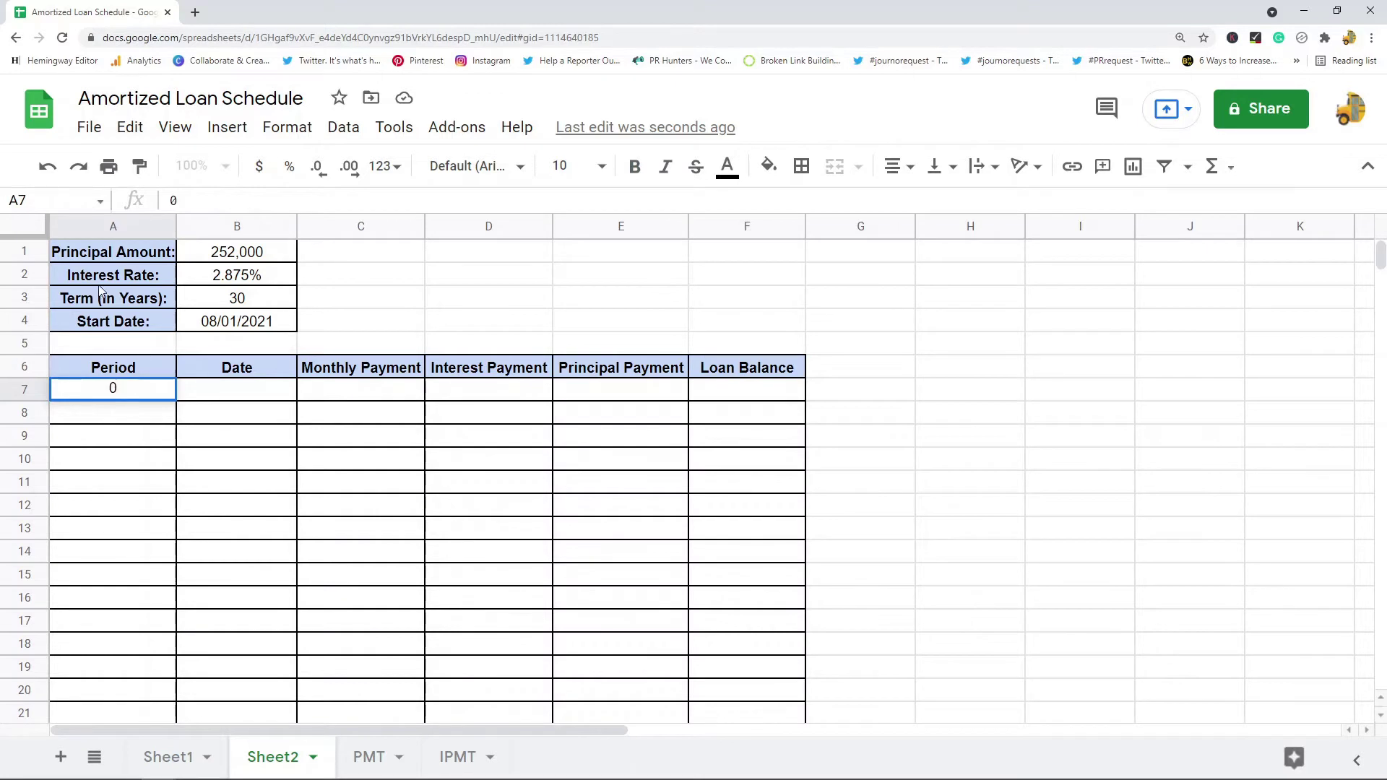
click(133, 416)
text(1)
click(133, 440)
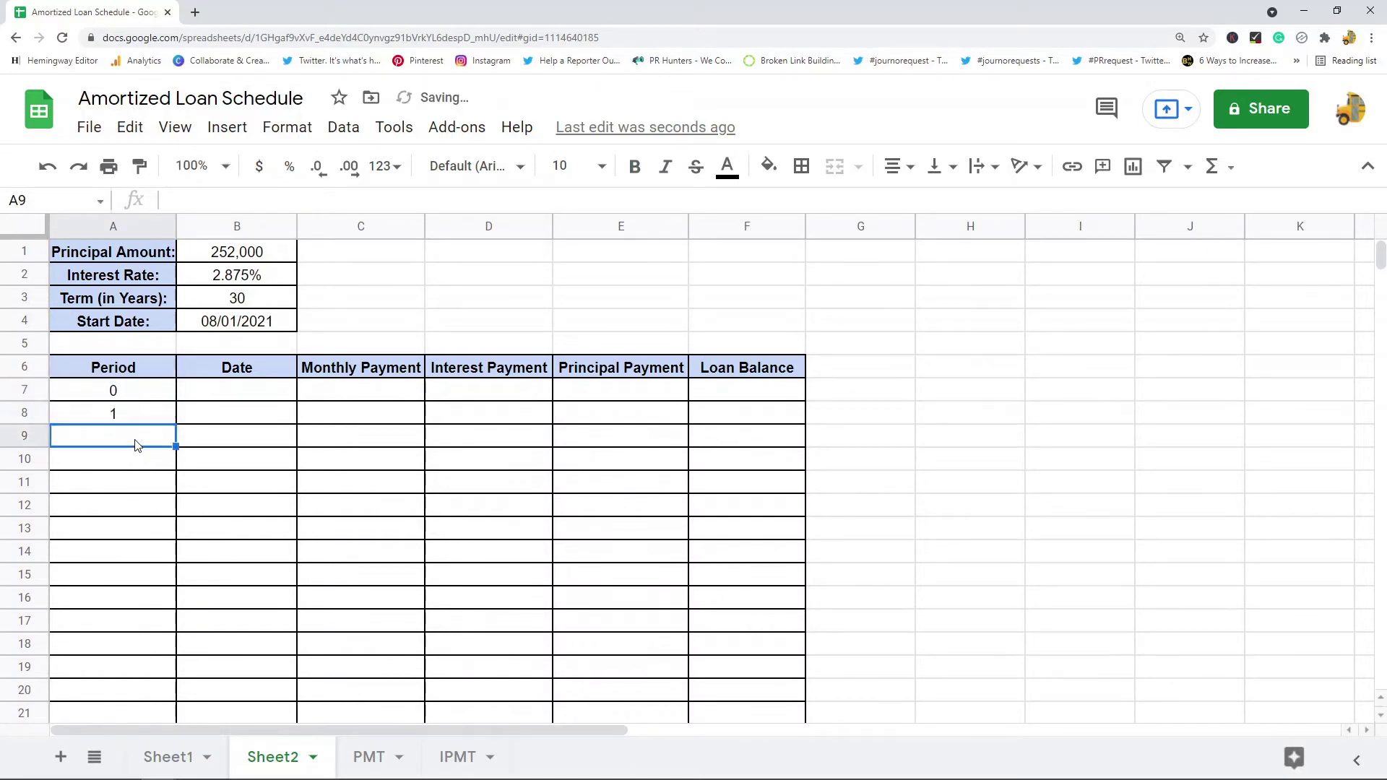
text(2)
Extend the period number series down the Period column to 360 in A367.
drag(134, 396, 160, 491)
click(251, 563)
click(148, 489)
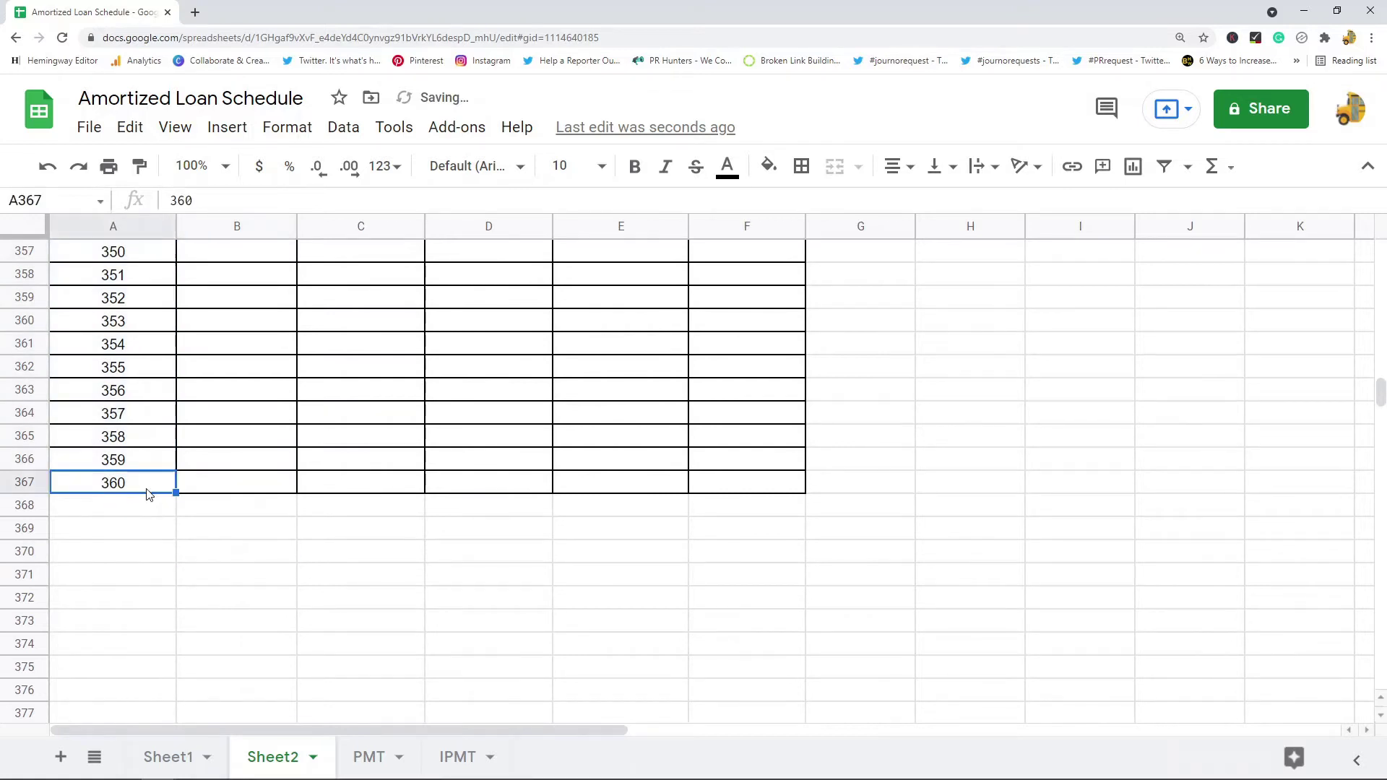
Copy the start date from B4 into B7 as the date for period 0.
drag(1380, 396, 1379, 249)
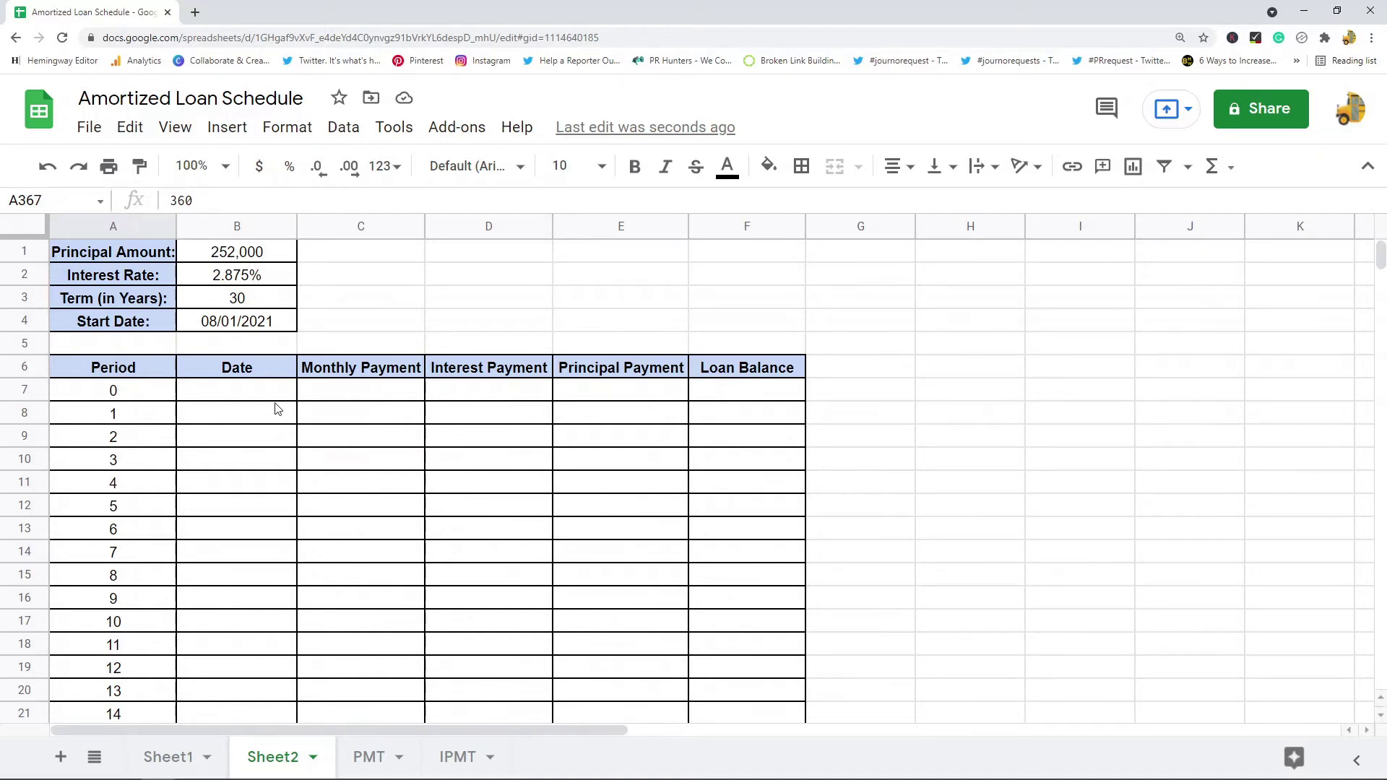
click(244, 322)
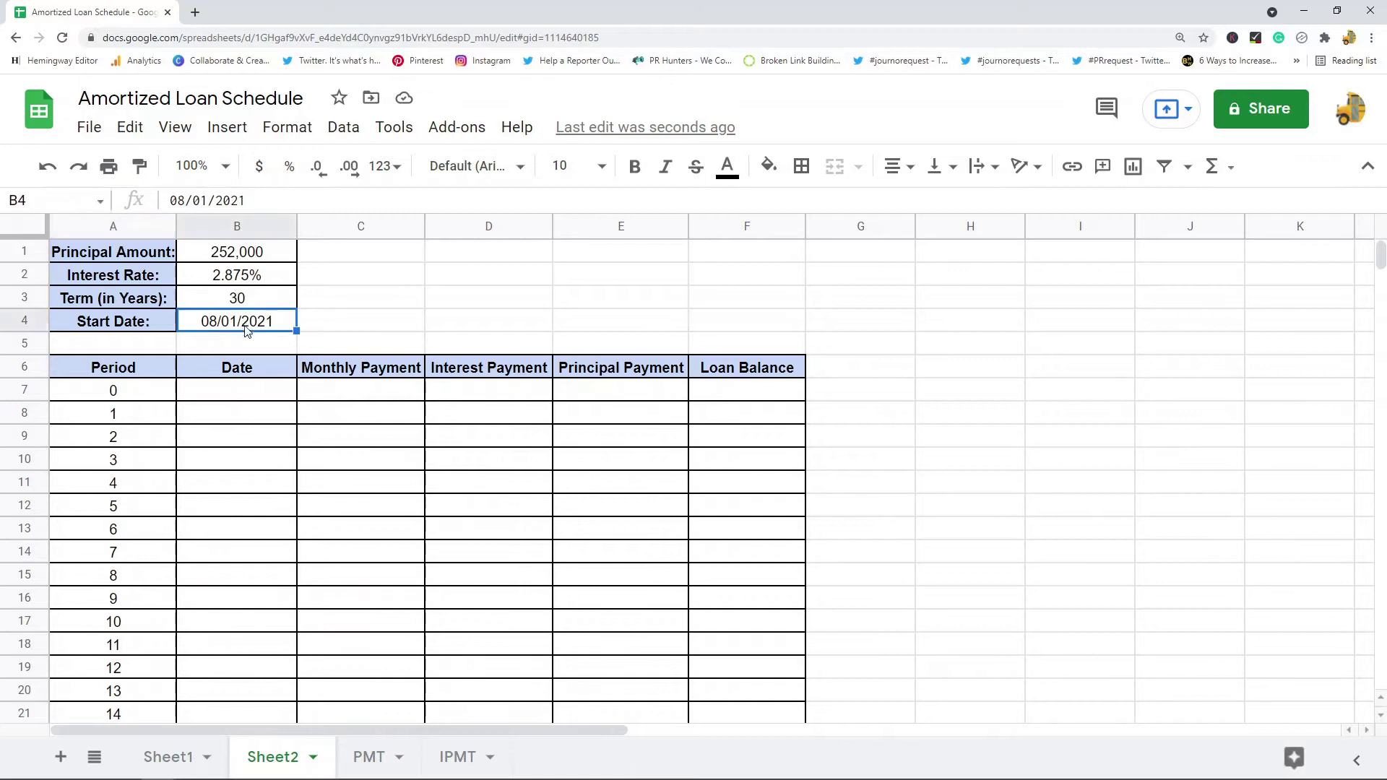
key(ctrl+c)
click(232, 397)
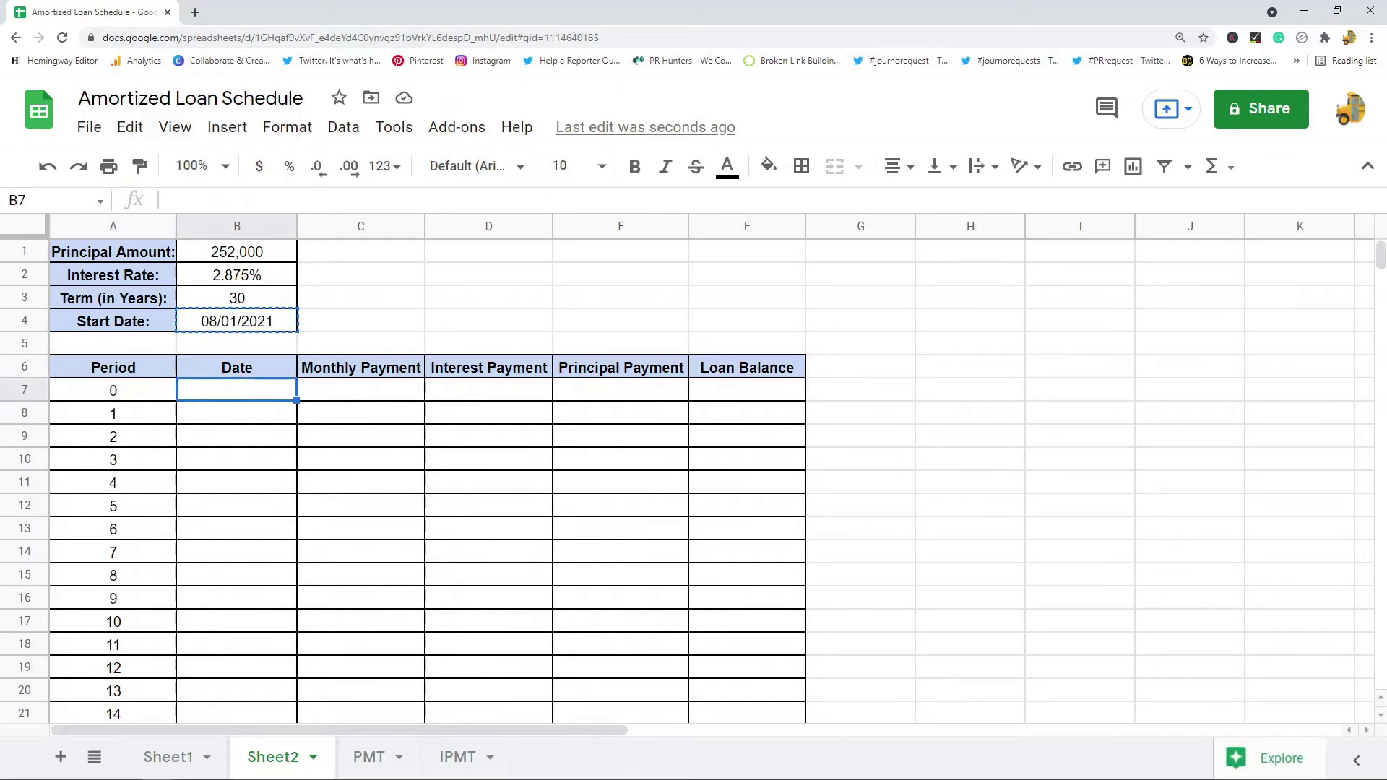
key(ctrl+v)
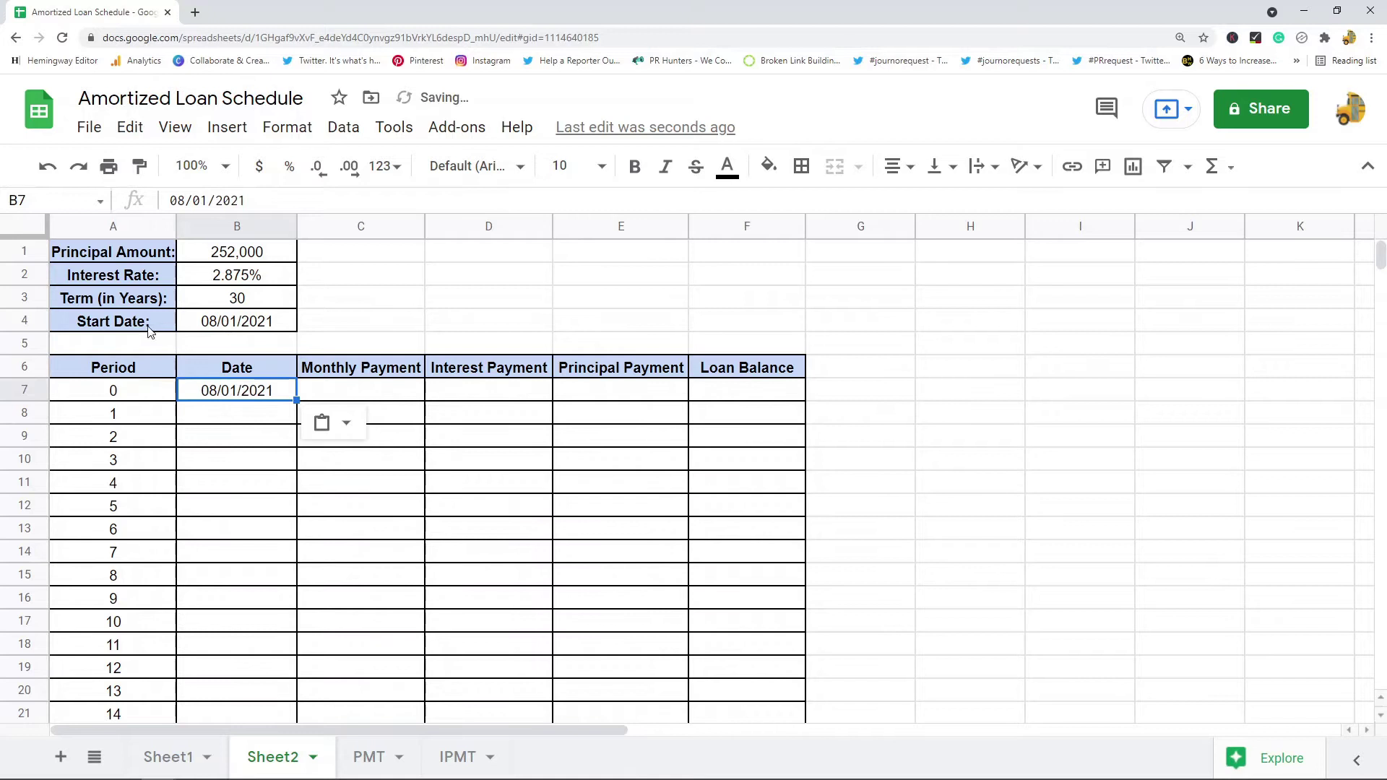
Enter =EDATE(B7,1) in B8 as the date for period 1 and autofill the formula down the Date column.
click(258, 322)
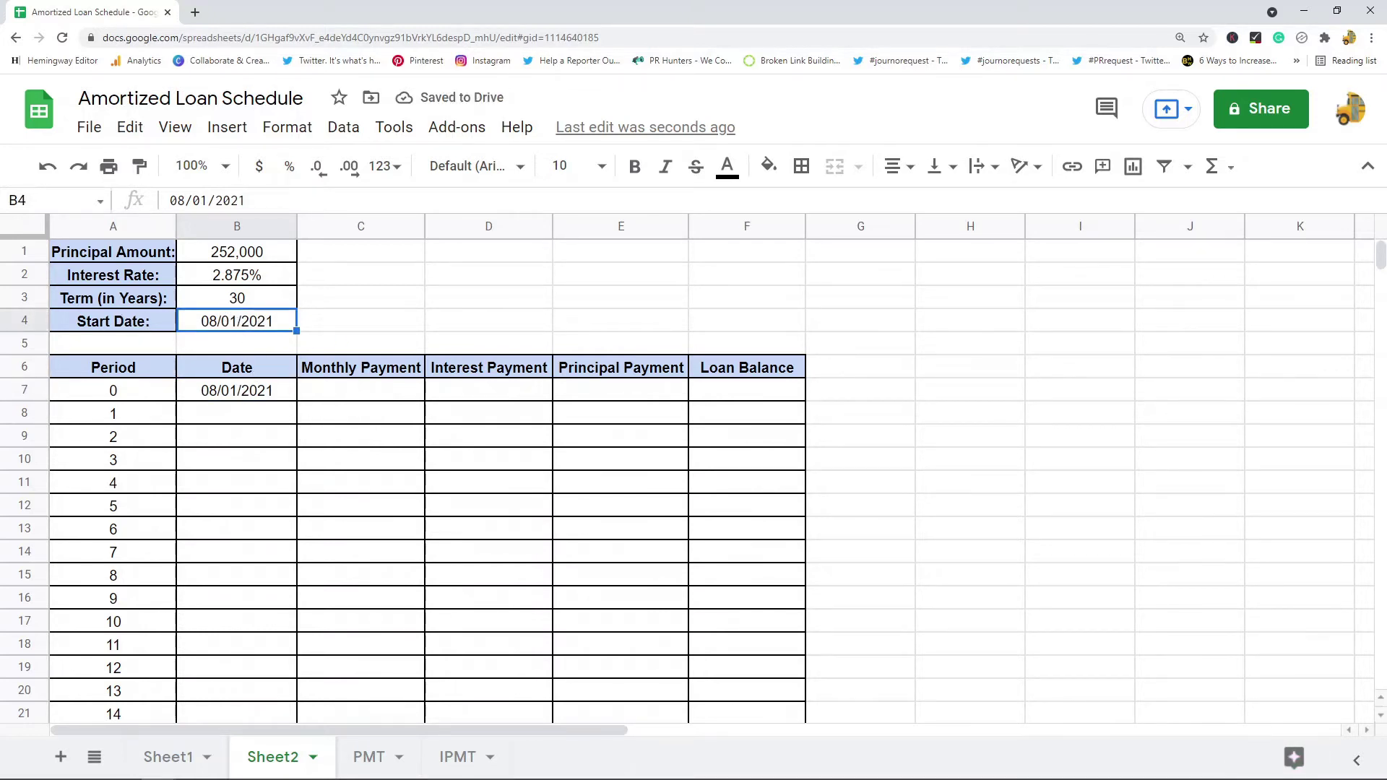
click(132, 417)
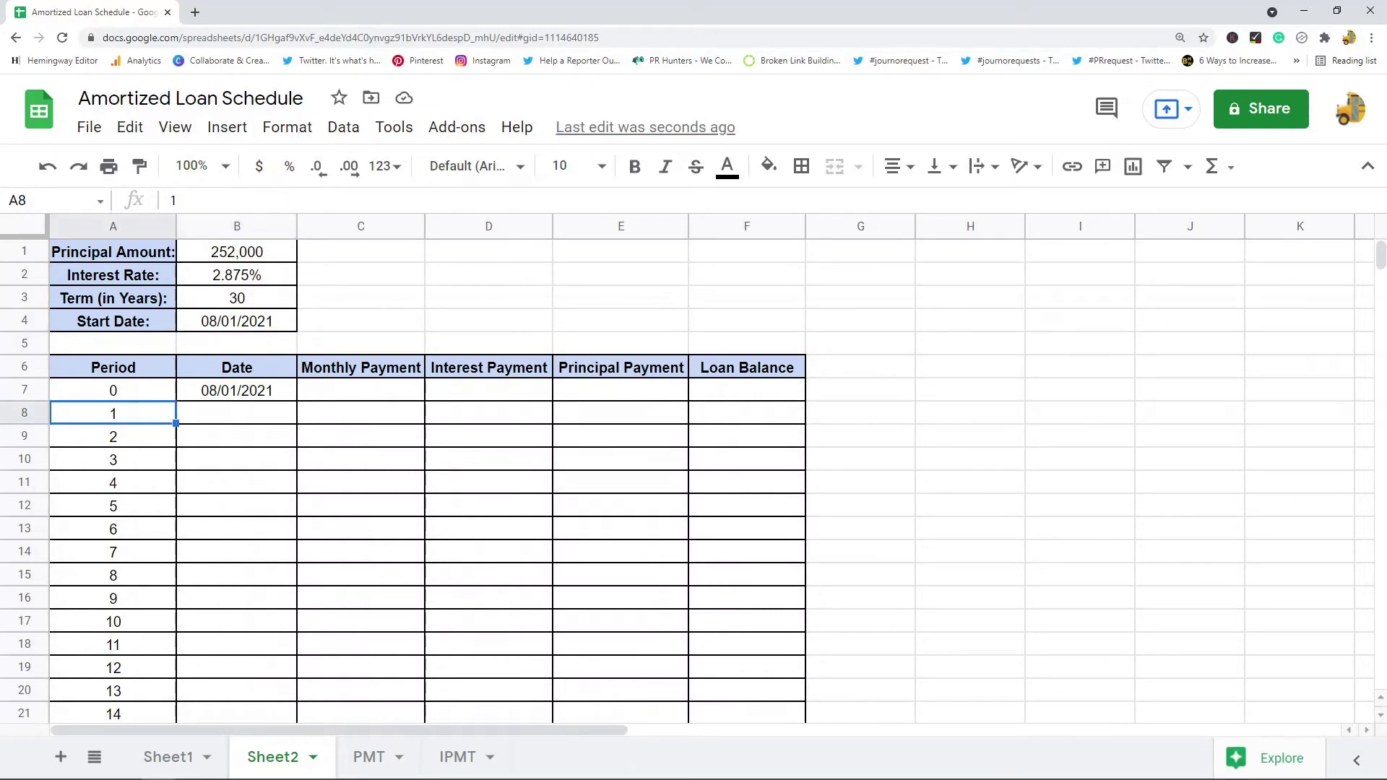
click(216, 419)
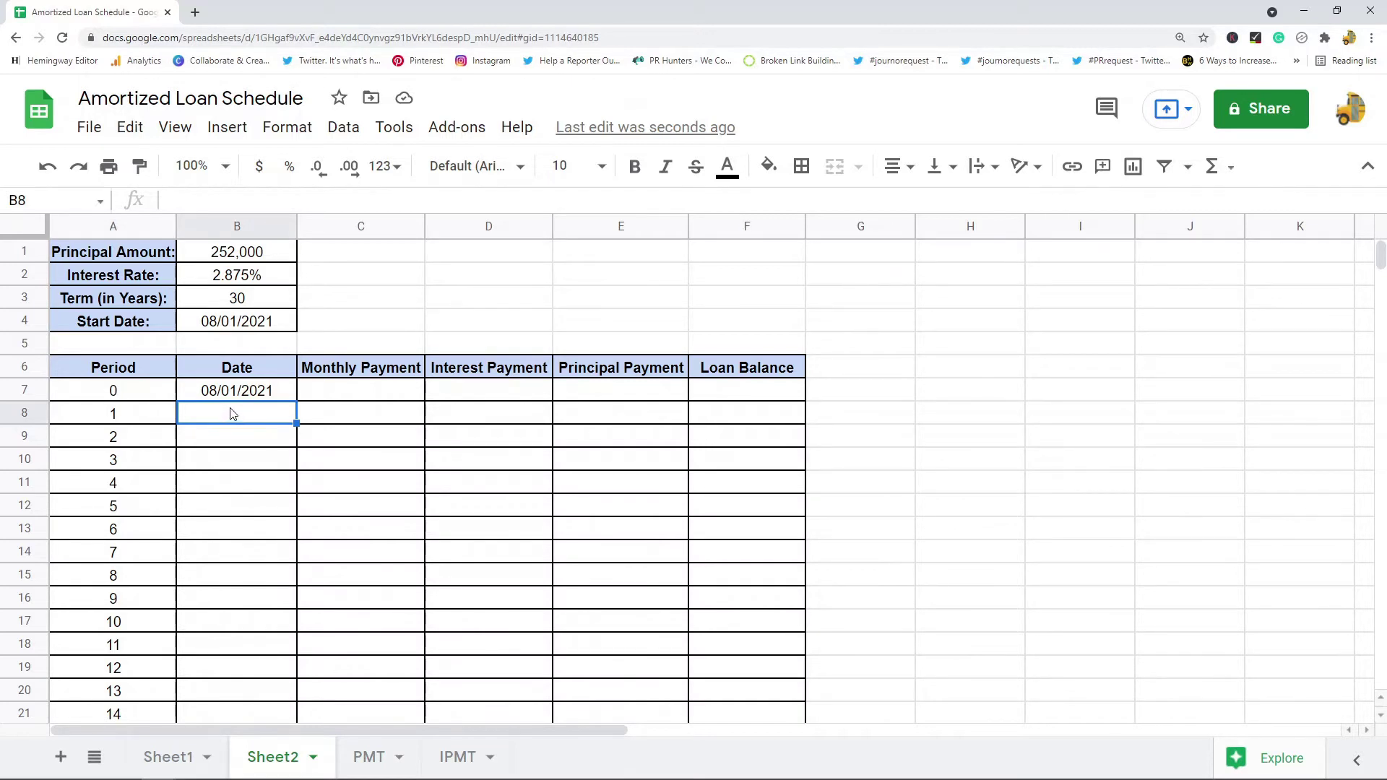
text(=d)
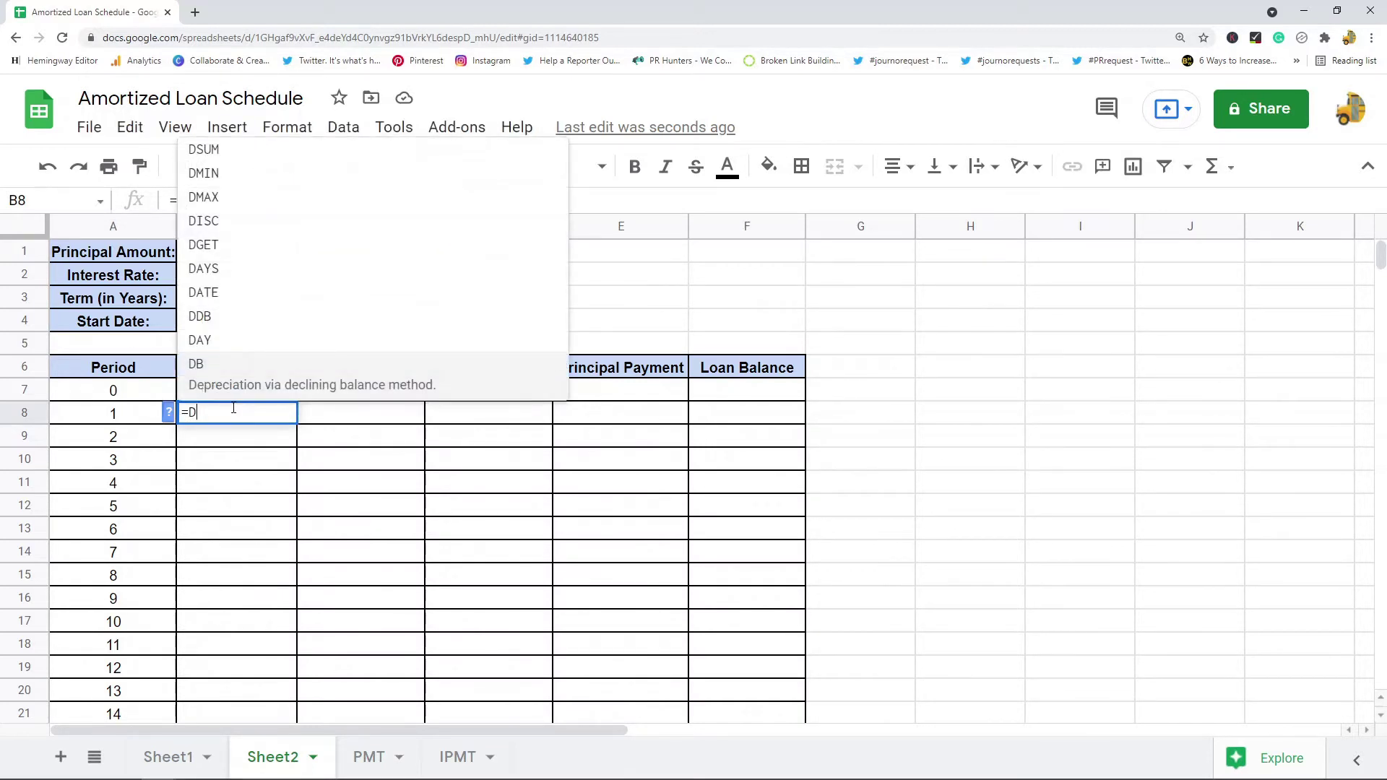
key(BackSpace)
text(EDATE)
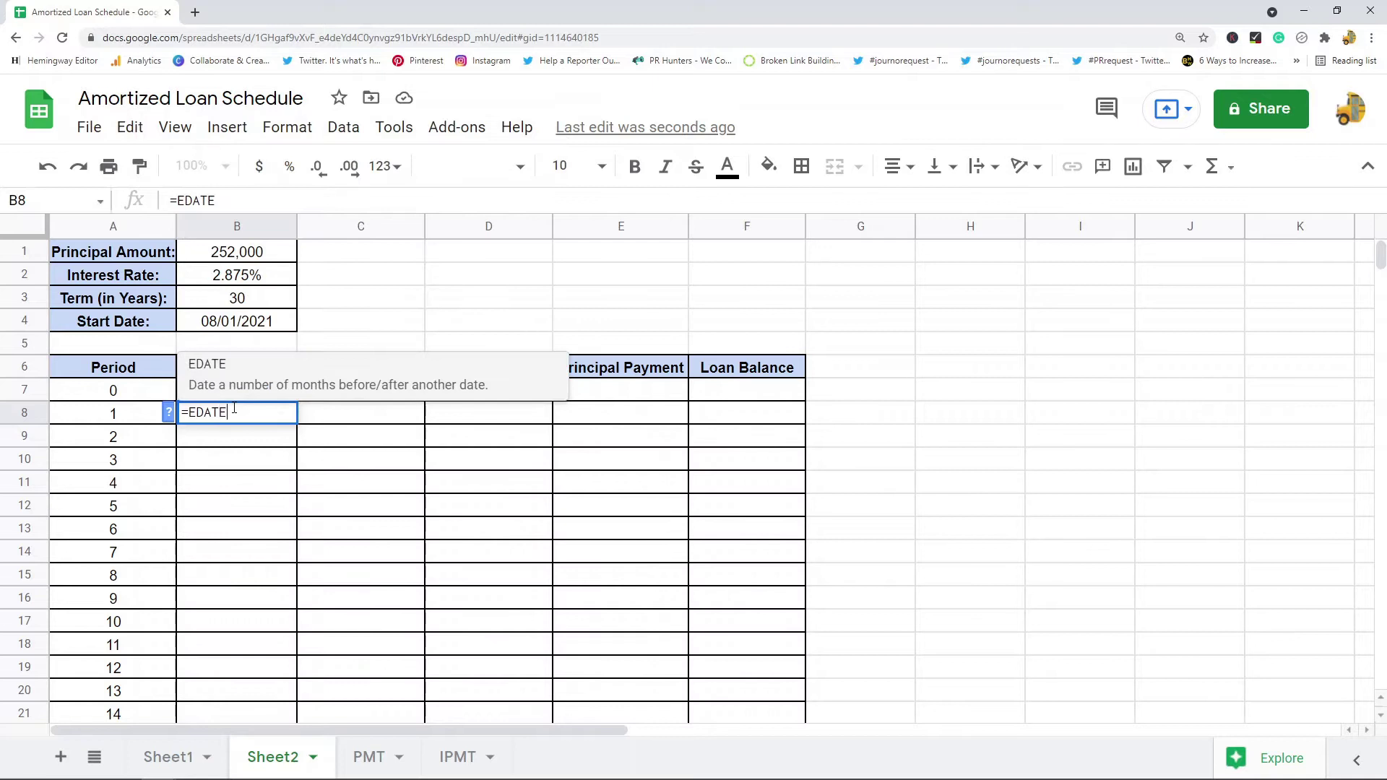
text(()
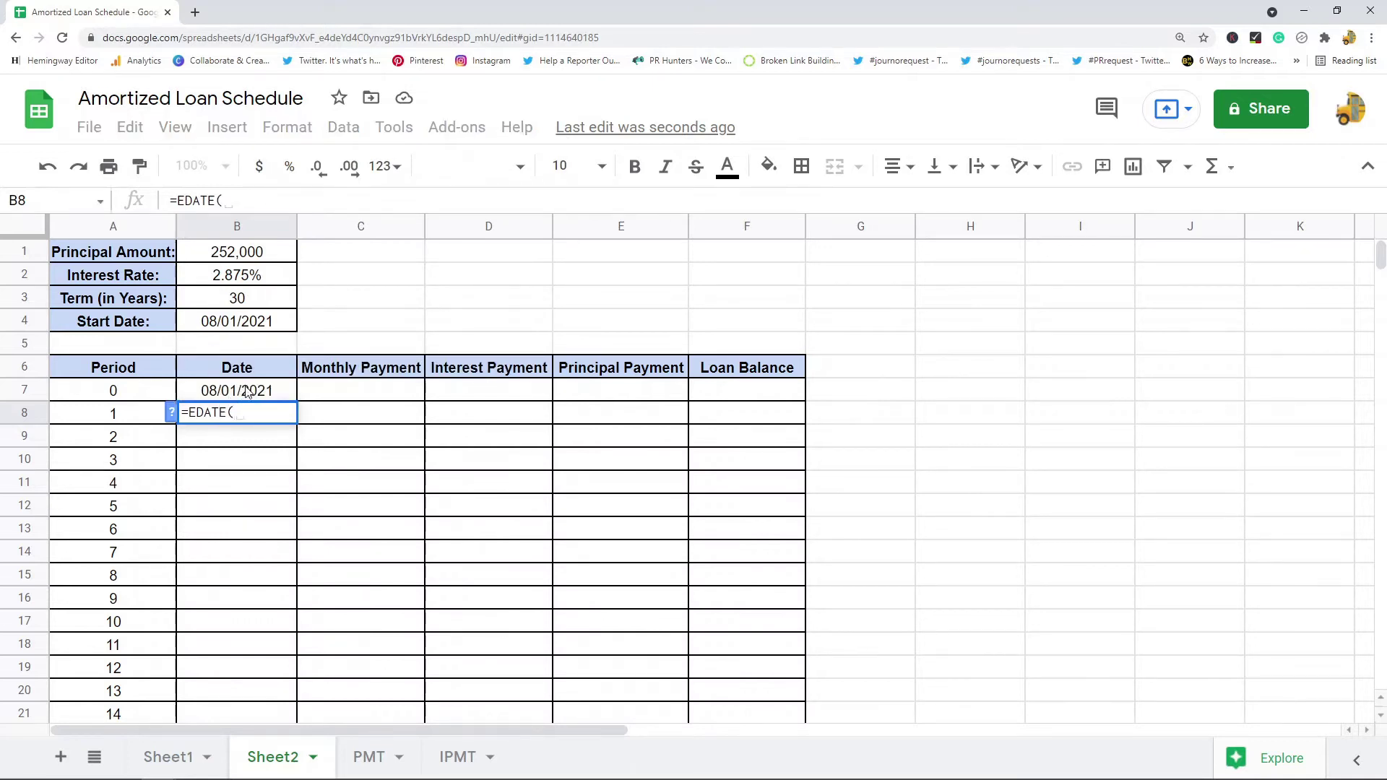
click(248, 392)
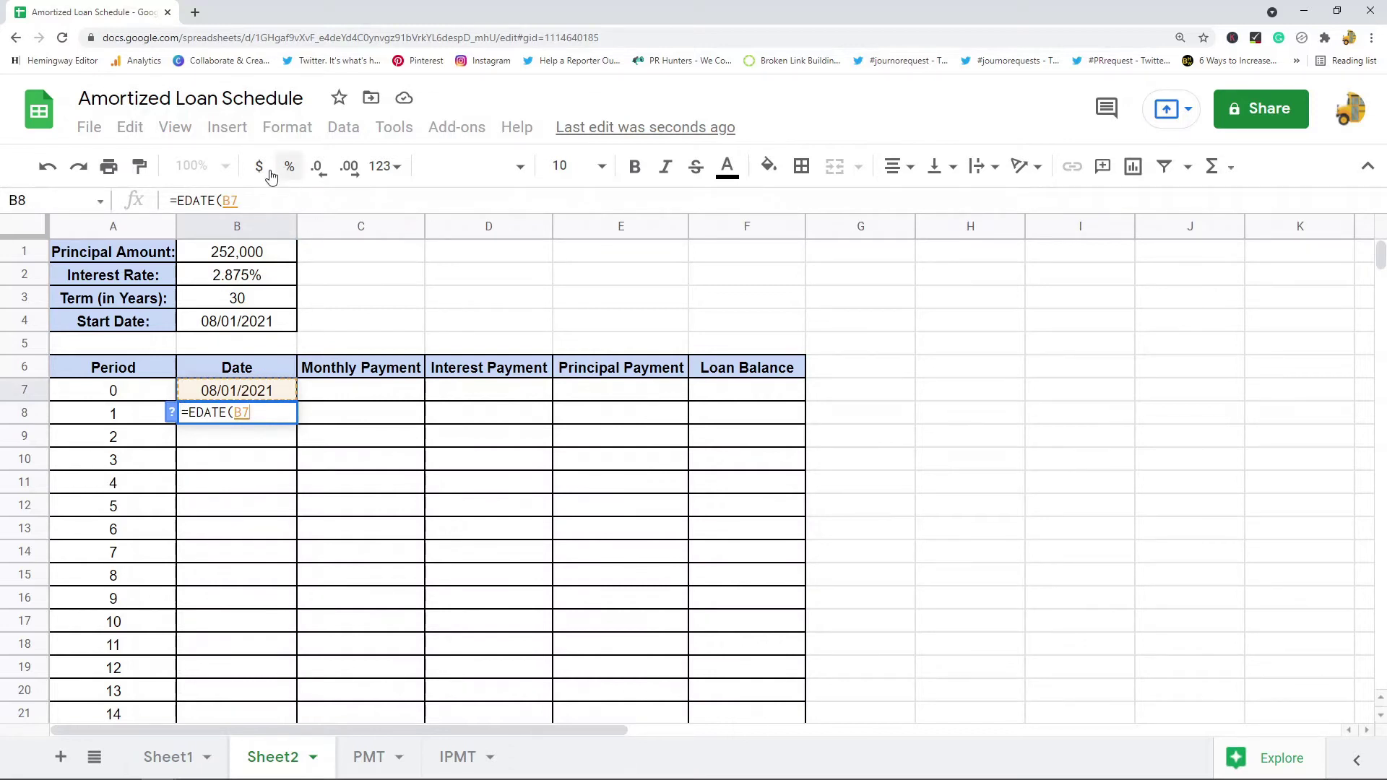
click(275, 201)
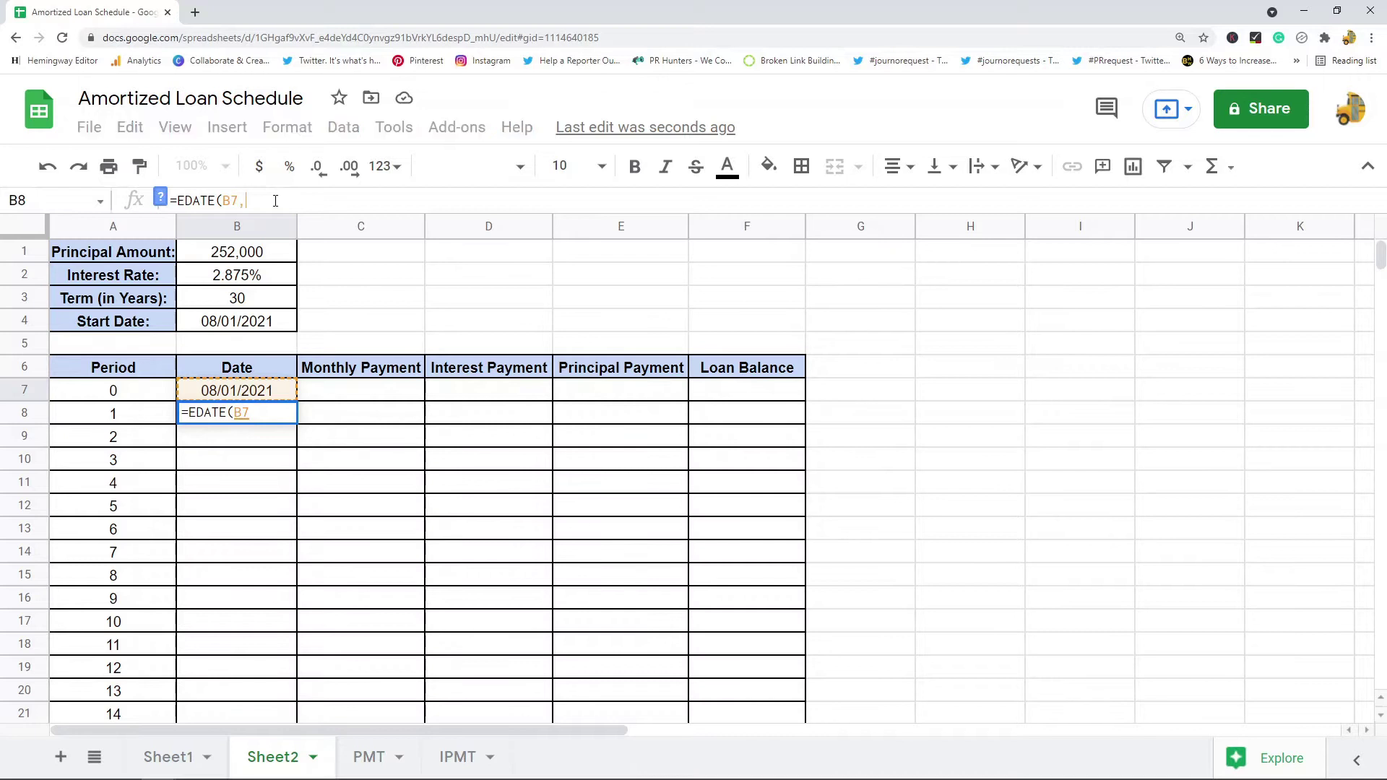
text(,1))
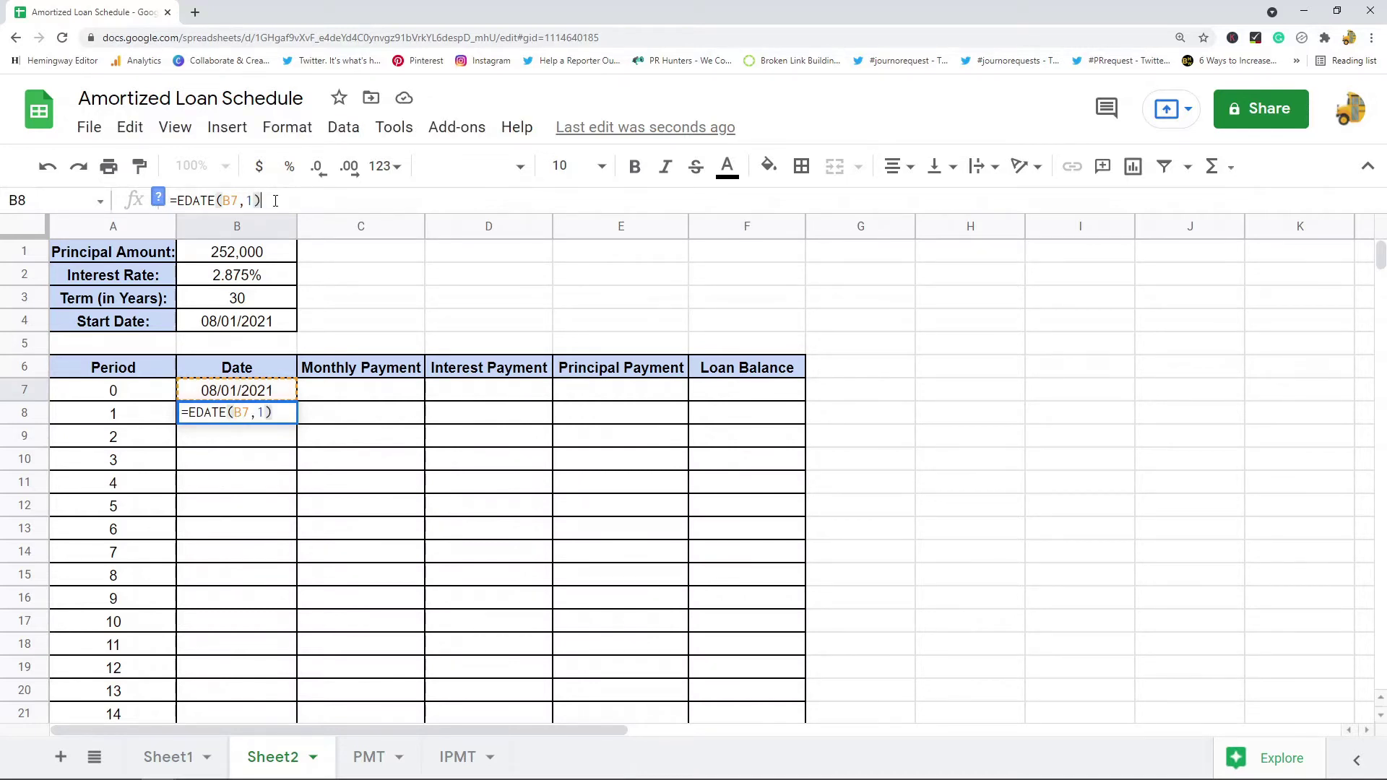
key(Return)
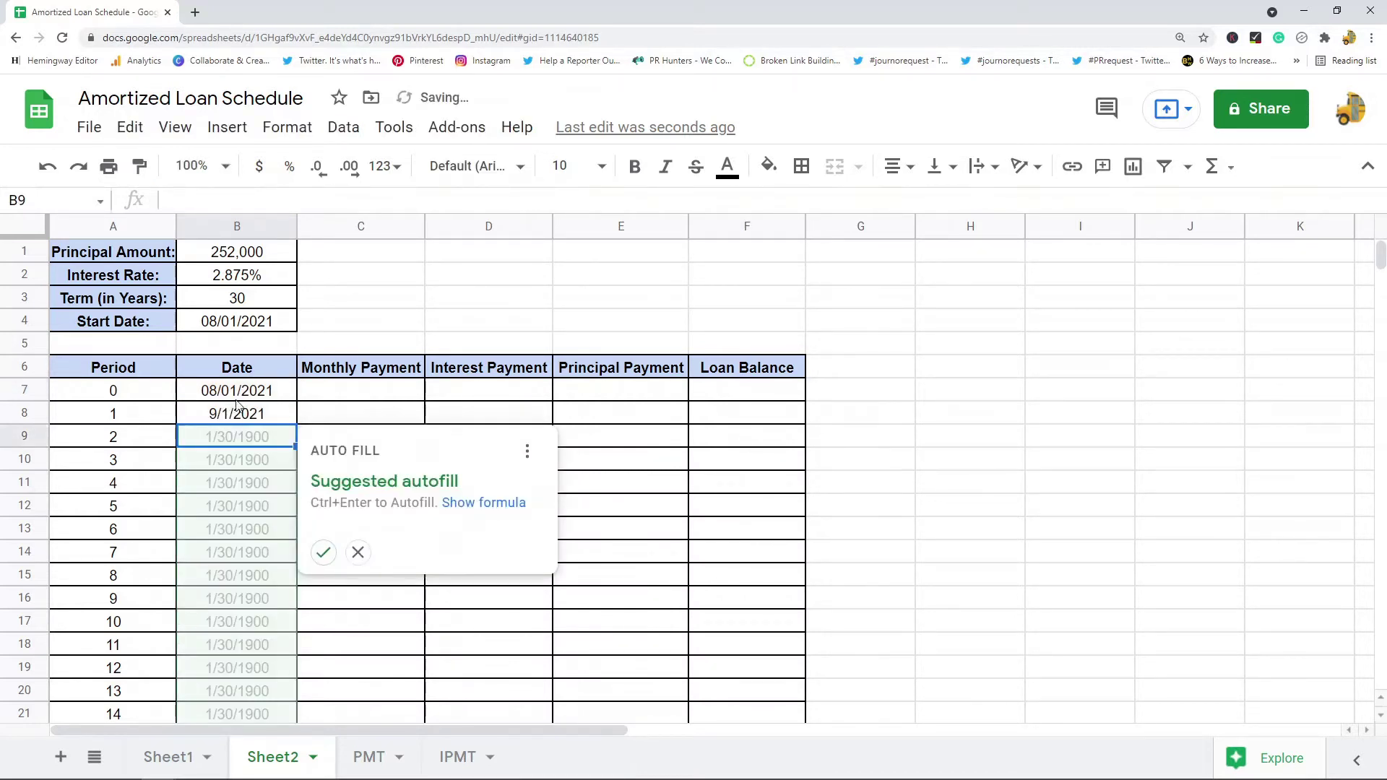
click(323, 552)
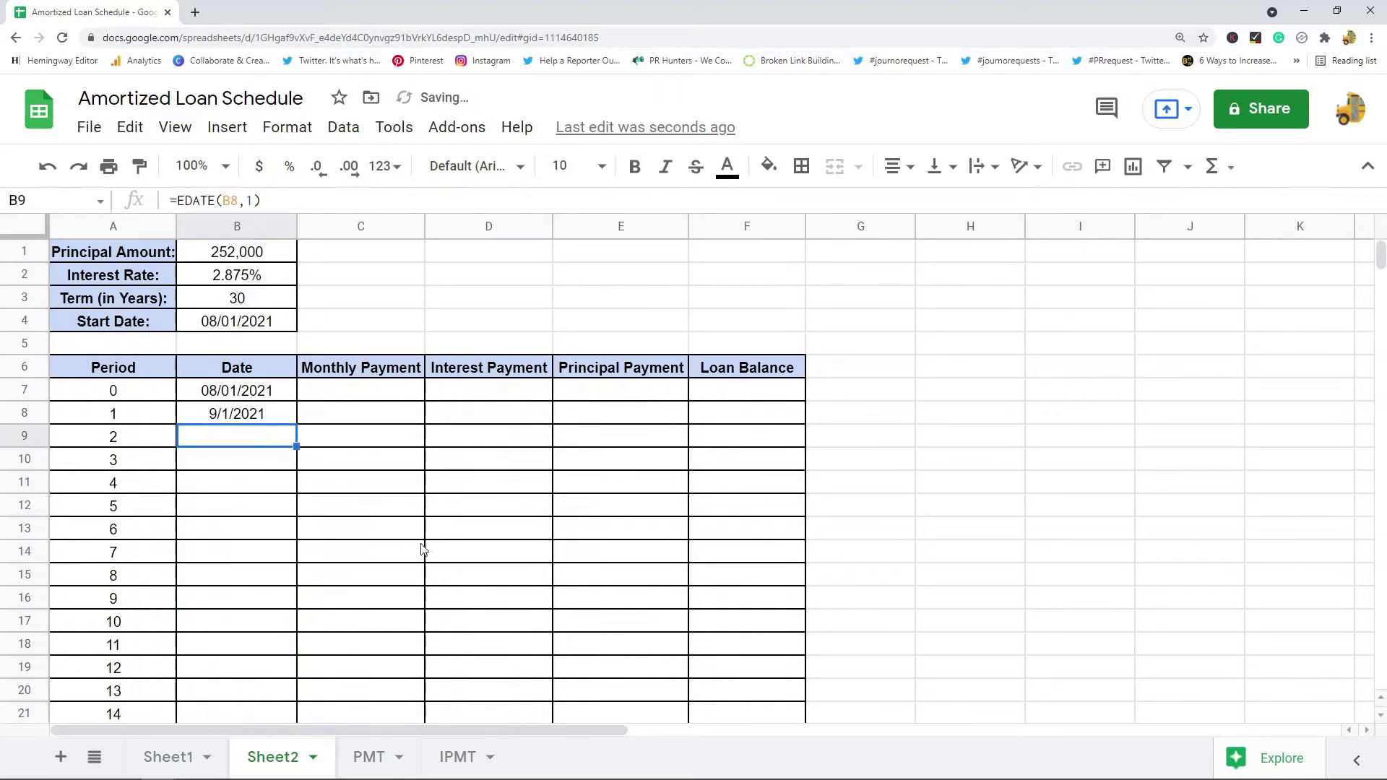
Examine the filled payment dates down the Date column and the EDATE formula behind them.
click(256, 398)
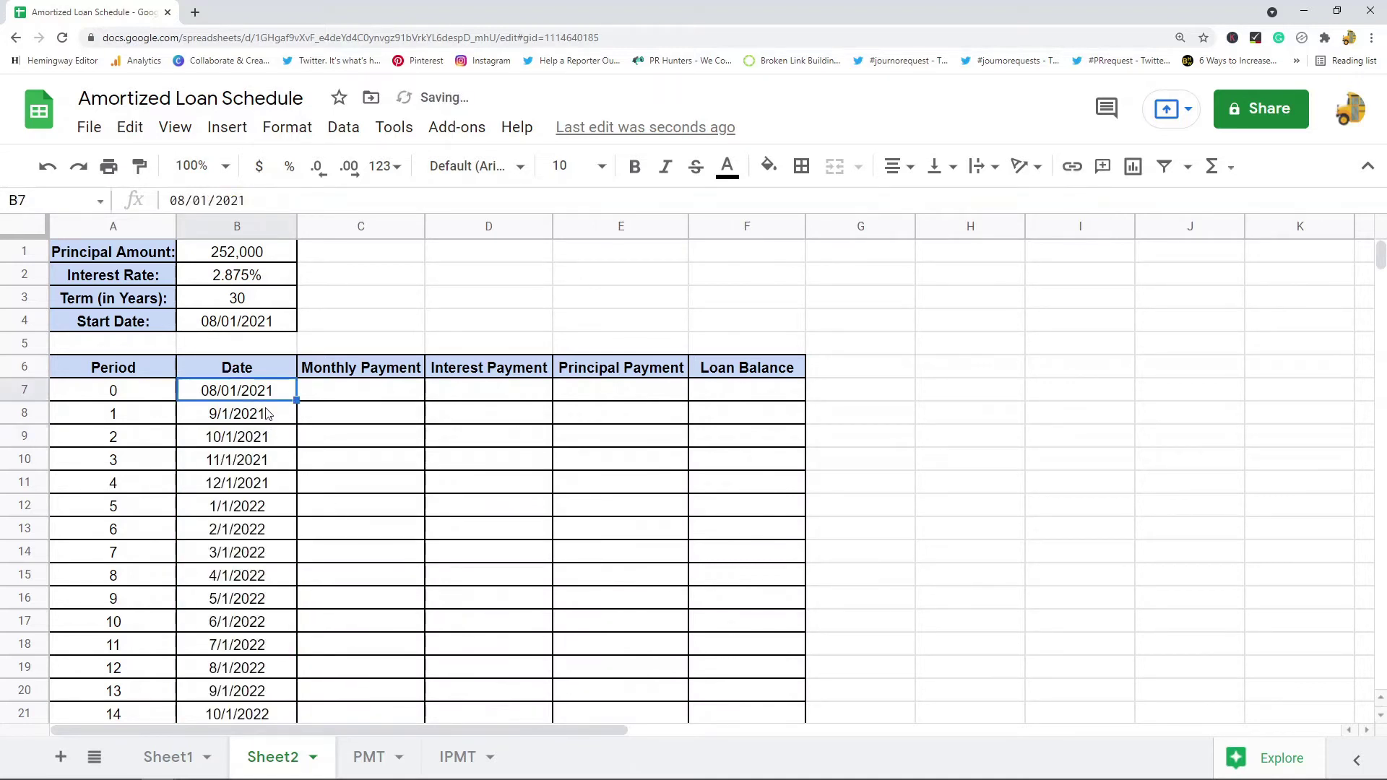
key(Down)
key(Down)
key(Down)
key(Down)
key(Down)
key(Down)
key(Down)
key(Down)
key(Down)
key(Down)
key(Down)
key(Down)
key(Down)
key(Down)
key(Down)
key(Down)
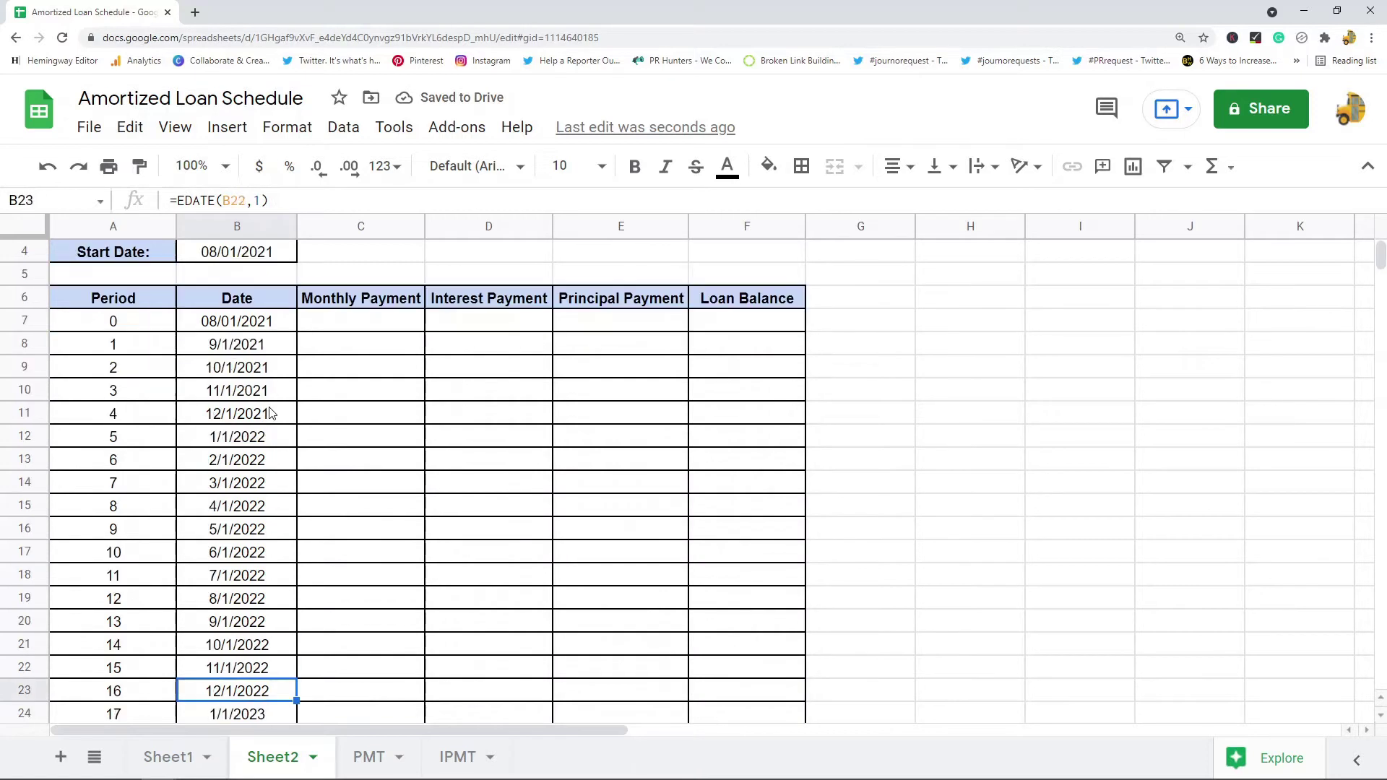
key(Down)
key(Down)
key(Down)
key(Down)
key(Down)
key(Down)
key(Down)
key(Down)
key(Down)
key(Down)
key(Down)
key(Down)
key(Down)
key(Down)
key(Down)
key(Down)
key(Down)
key(Down)
key(Down)
key(Down)
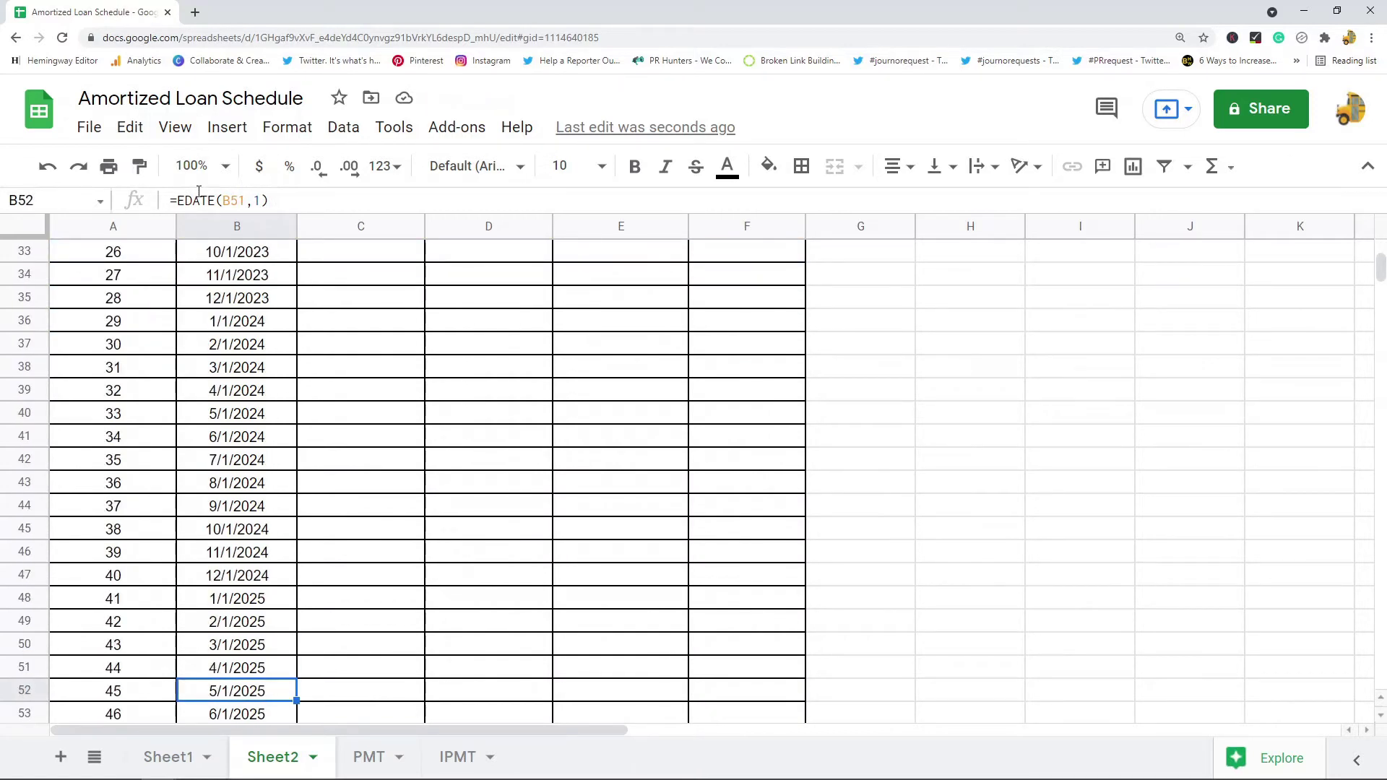
drag(277, 203, 137, 203)
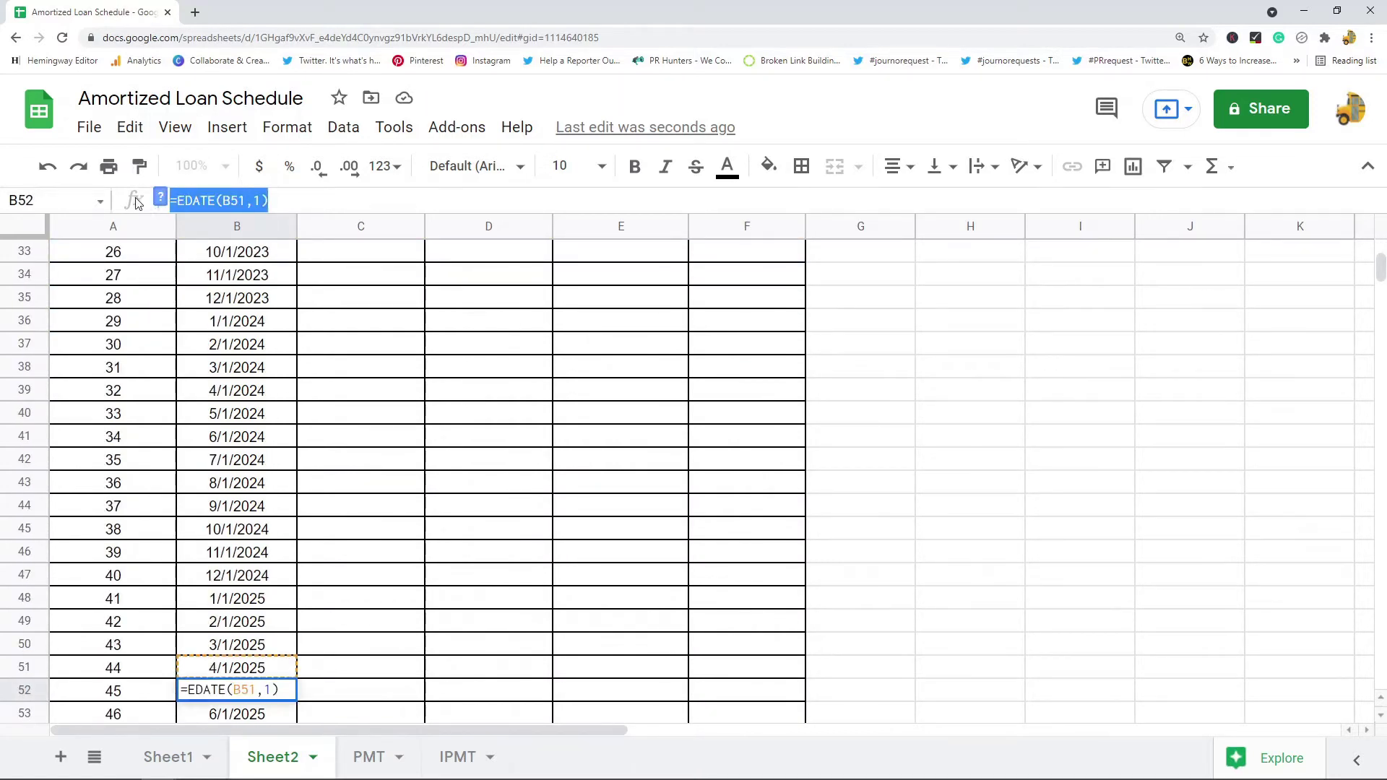
click(297, 329)
scroll(257, 358, up, 10)
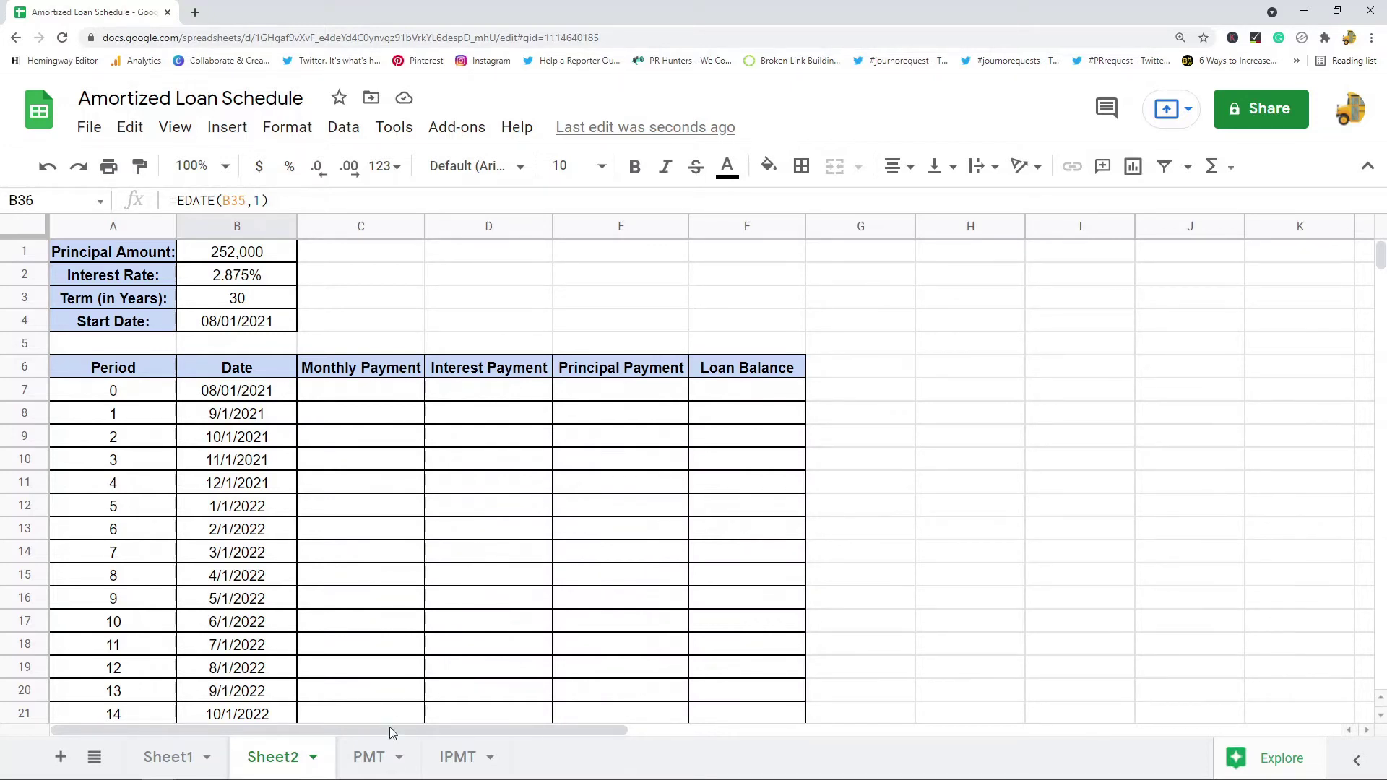
Review the PMT function's purpose, syntax and its rate, number_of_periods and present_value arguments on the PMT sheet.
click(359, 758)
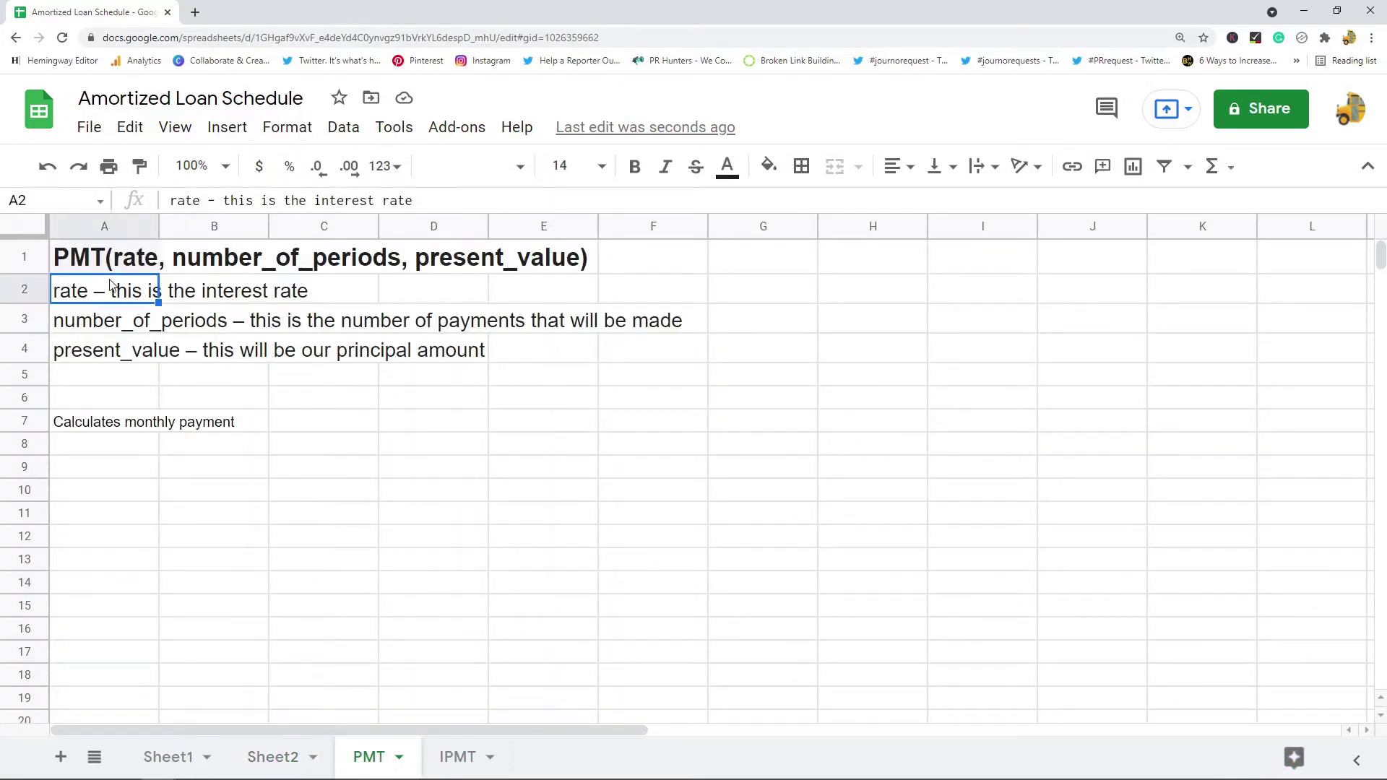
click(107, 428)
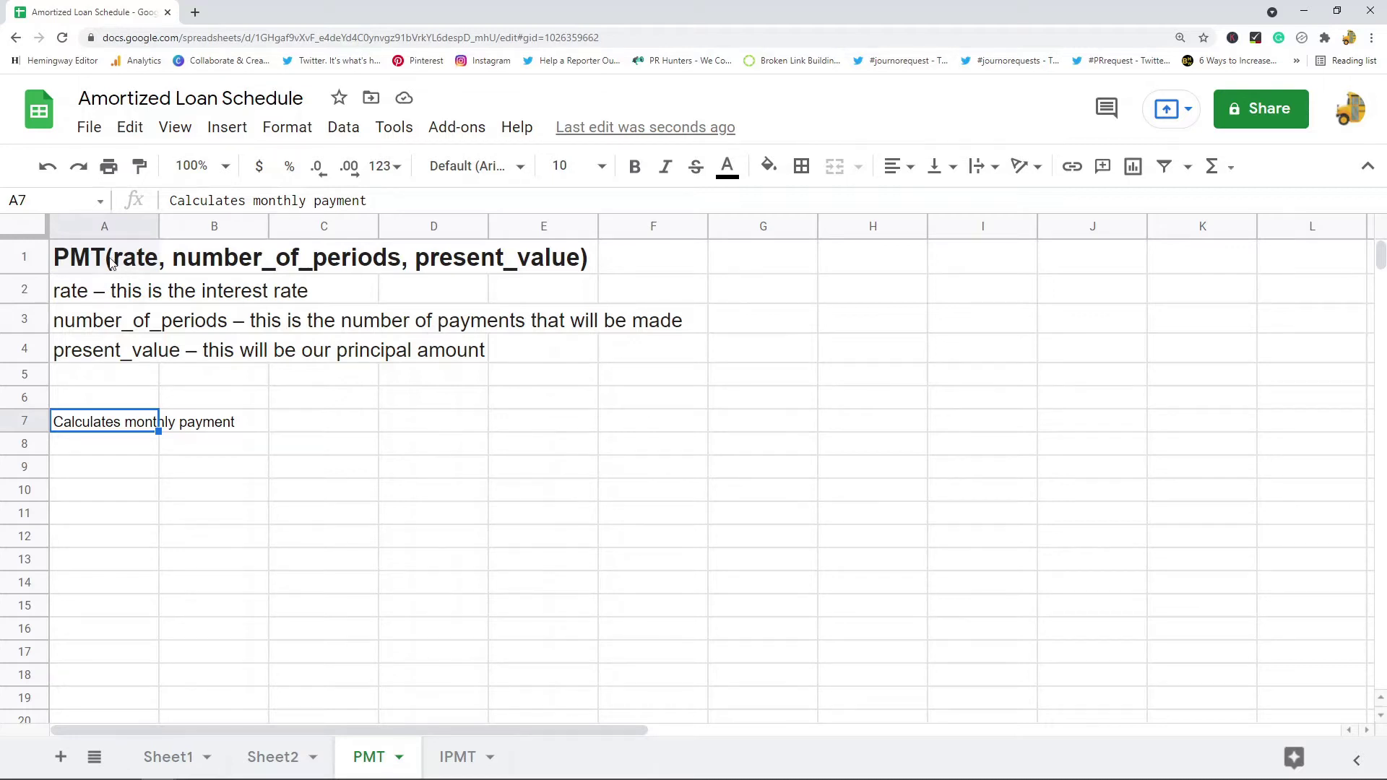
click(152, 267)
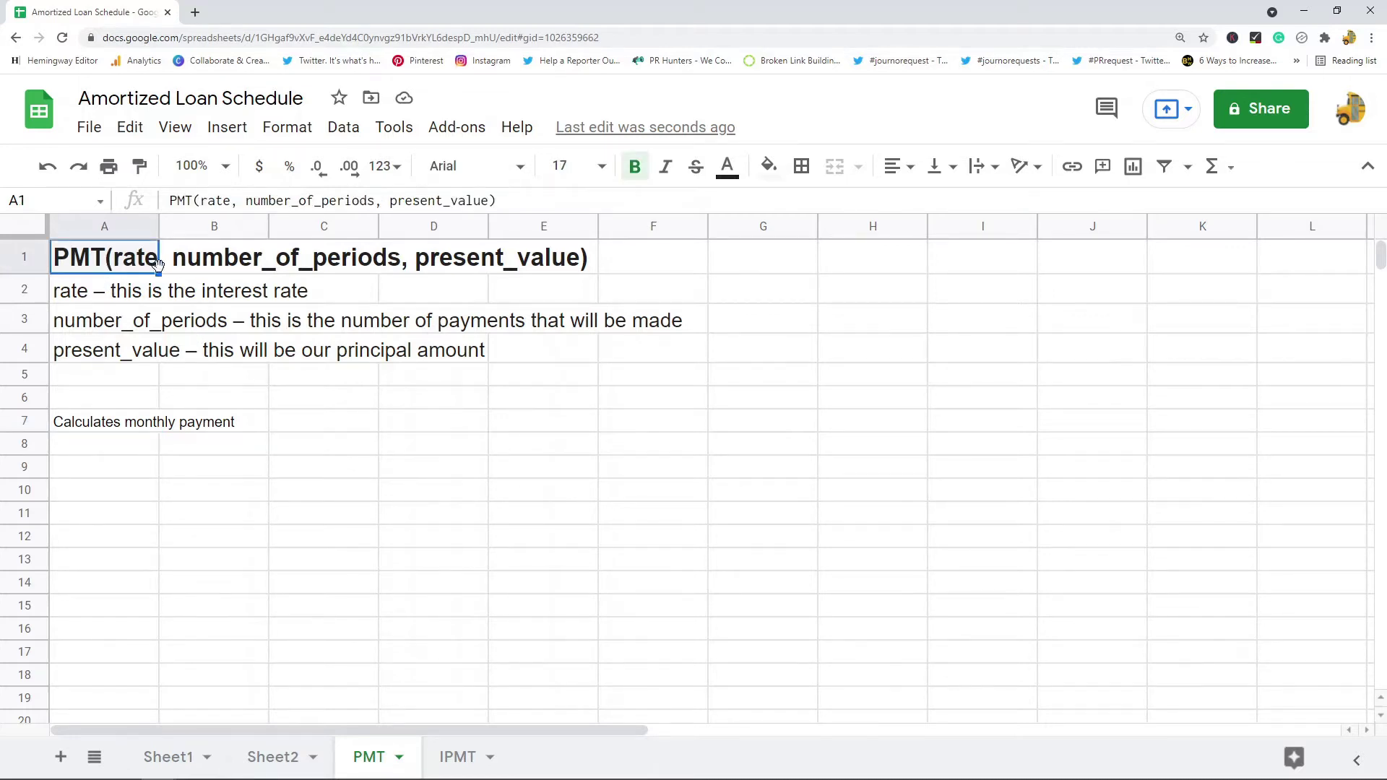
click(114, 300)
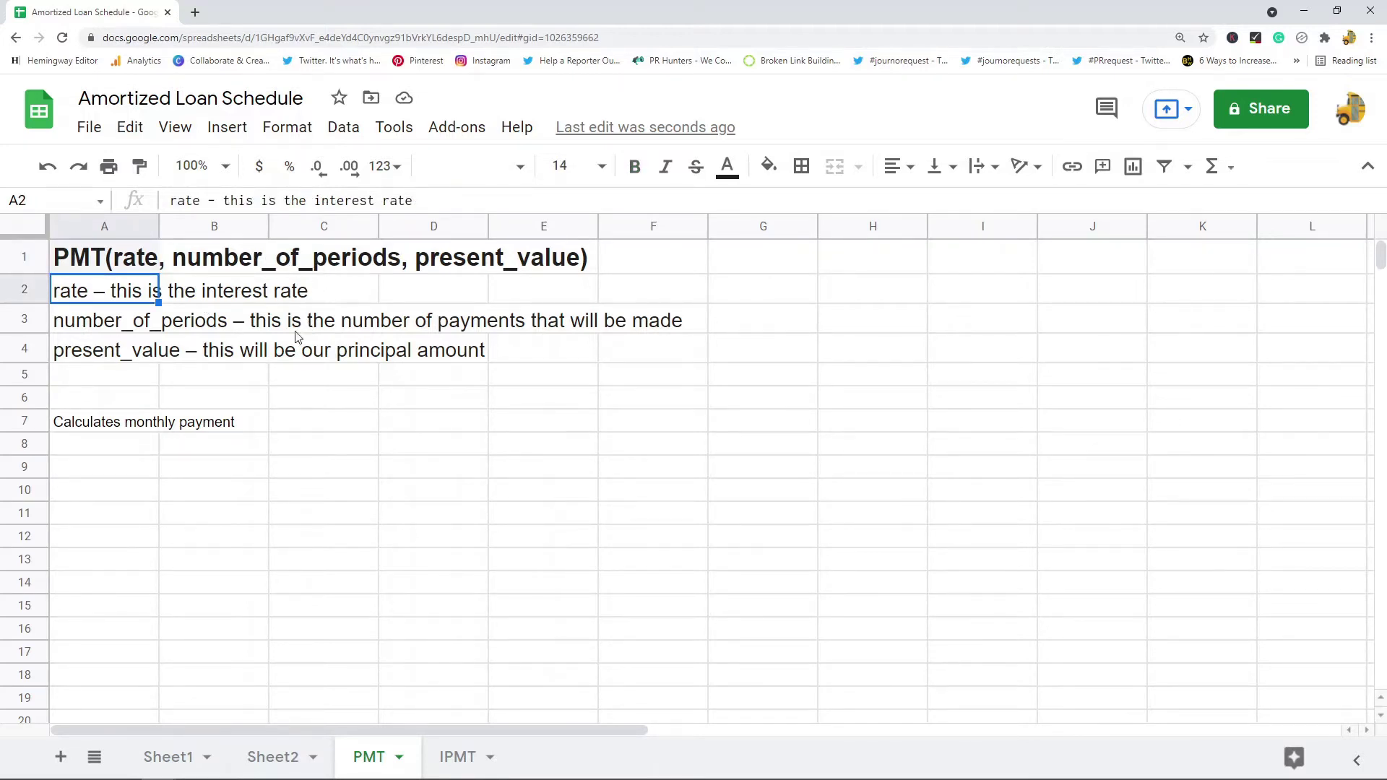
click(144, 331)
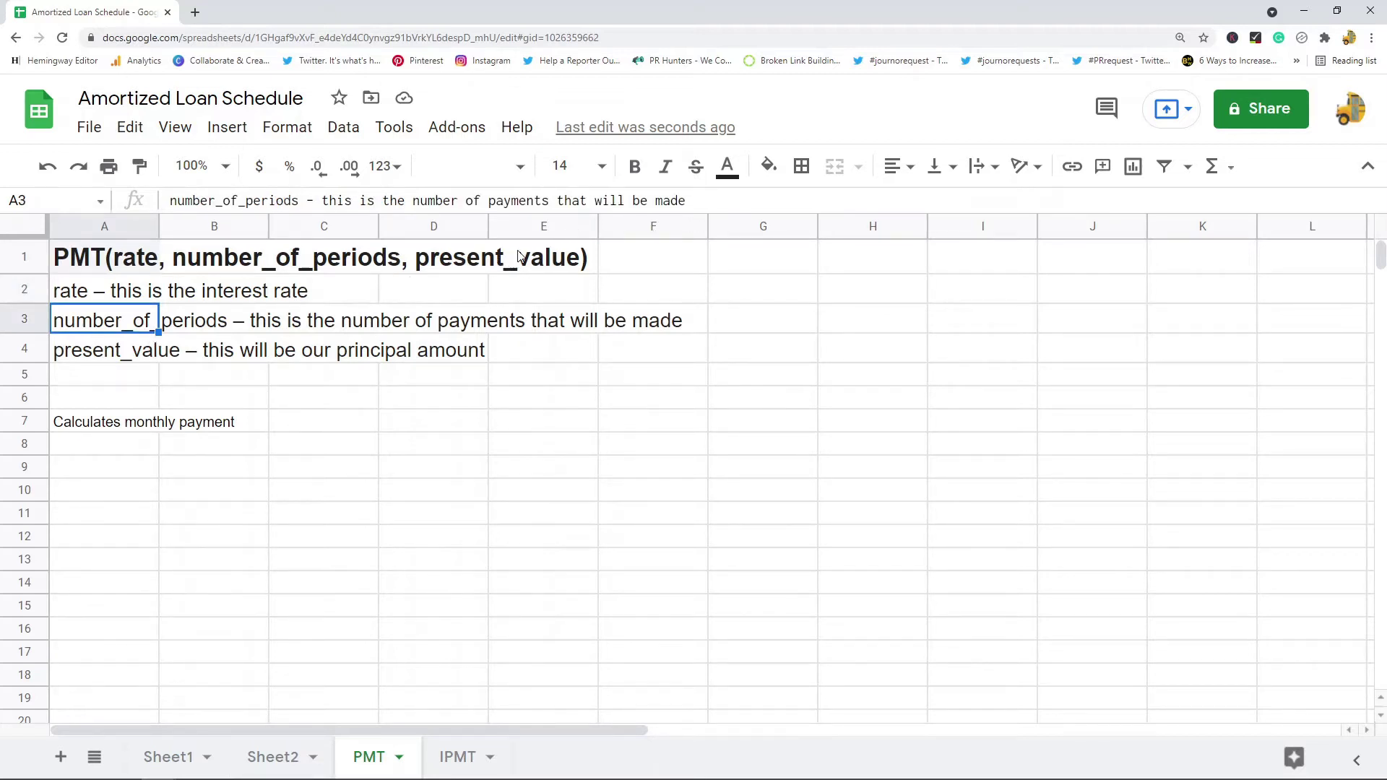
click(87, 355)
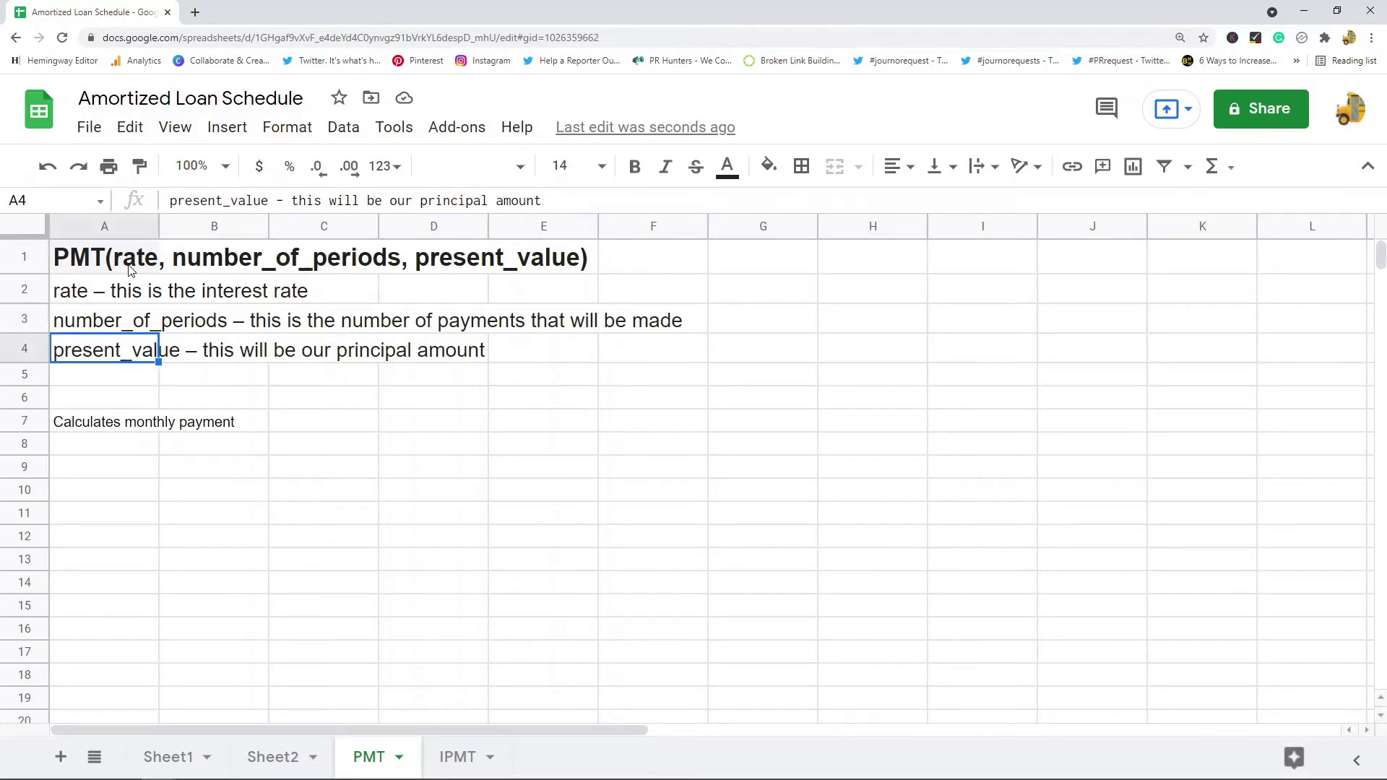
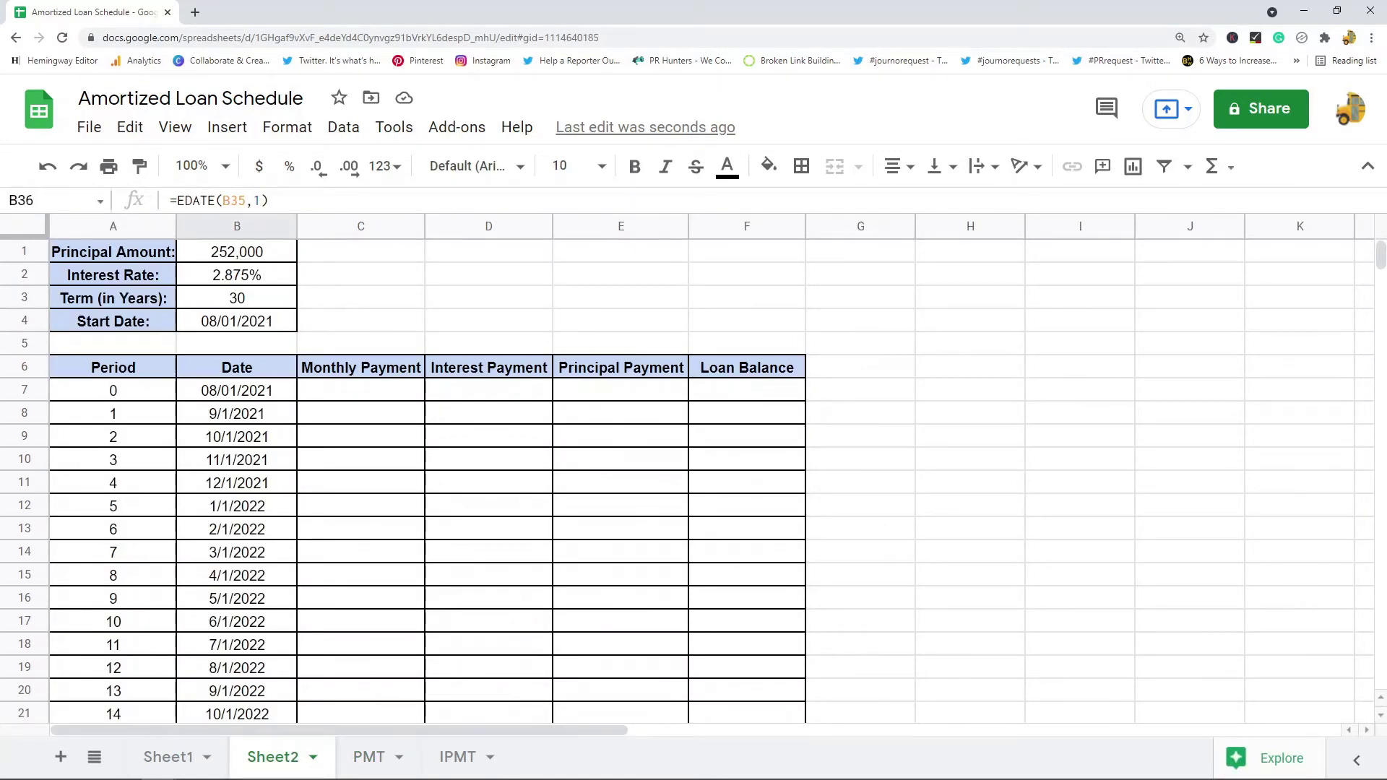
Enter 0 in C7 on Sheet2 as the monthly payment for period 0.
click(332, 396)
text(0)
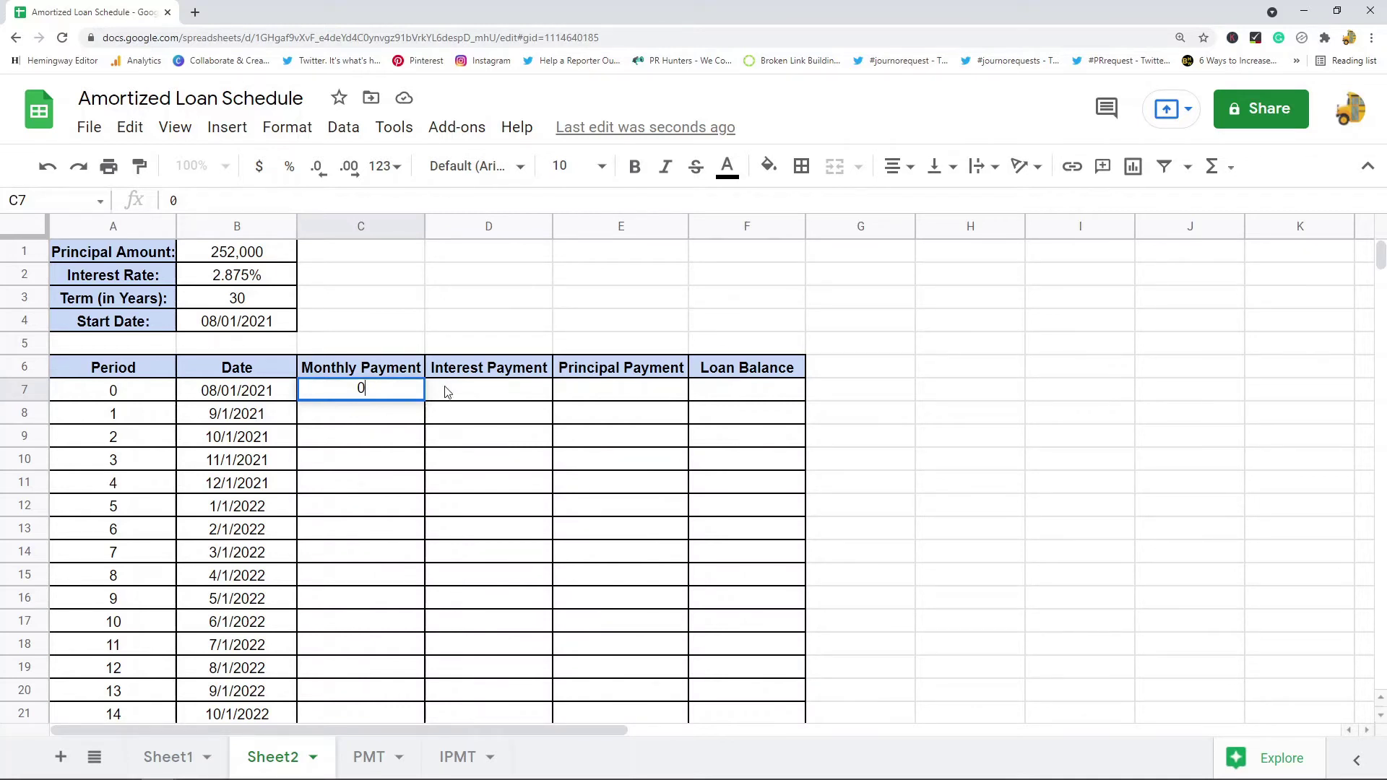
click(393, 413)
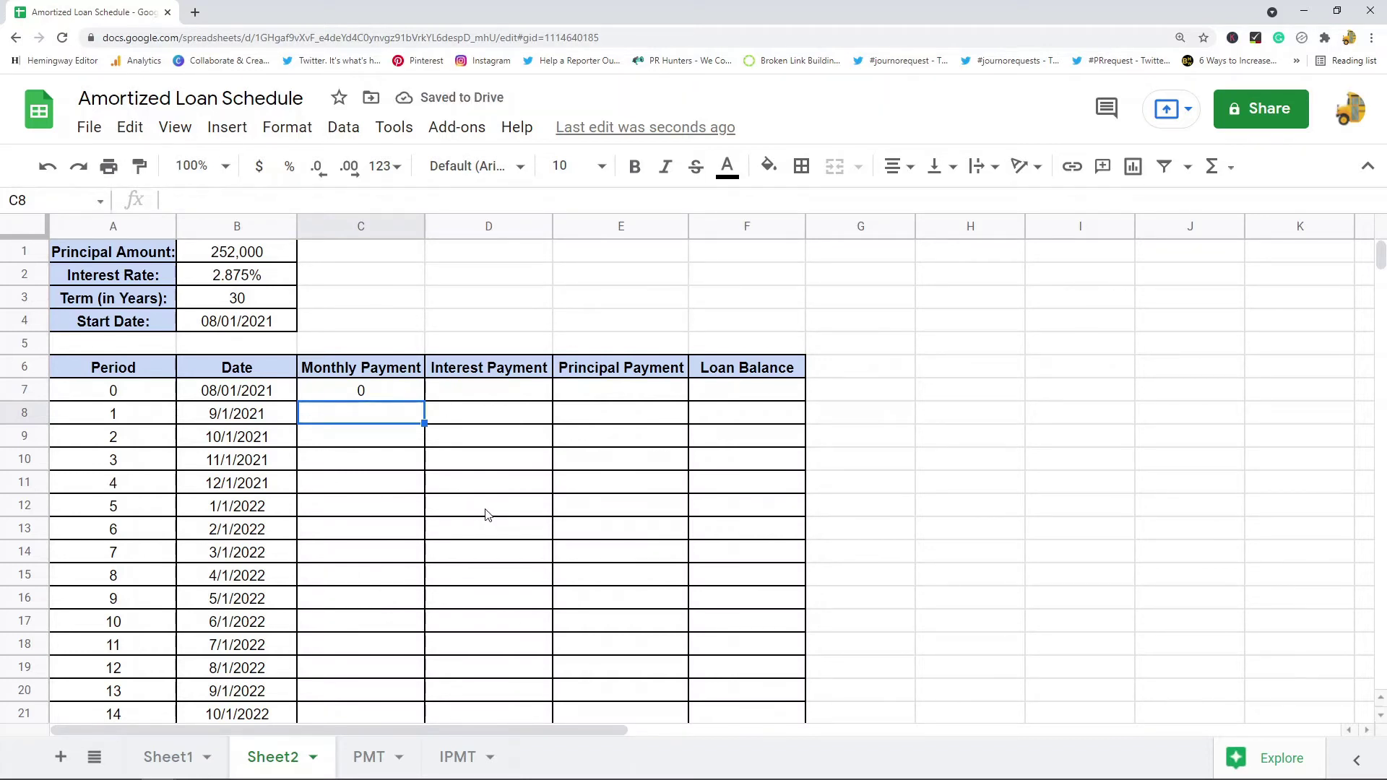
text(=)
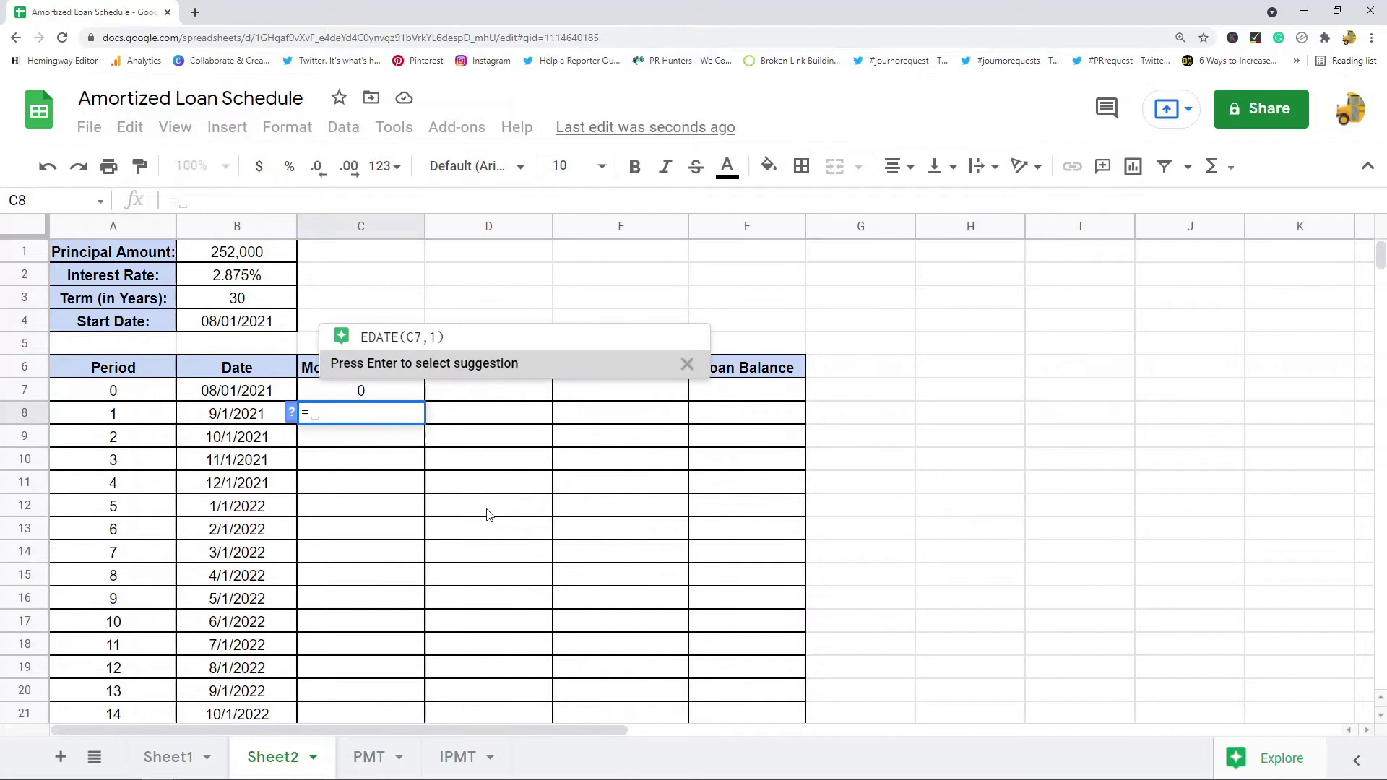
text(pmt)
key(Tab)
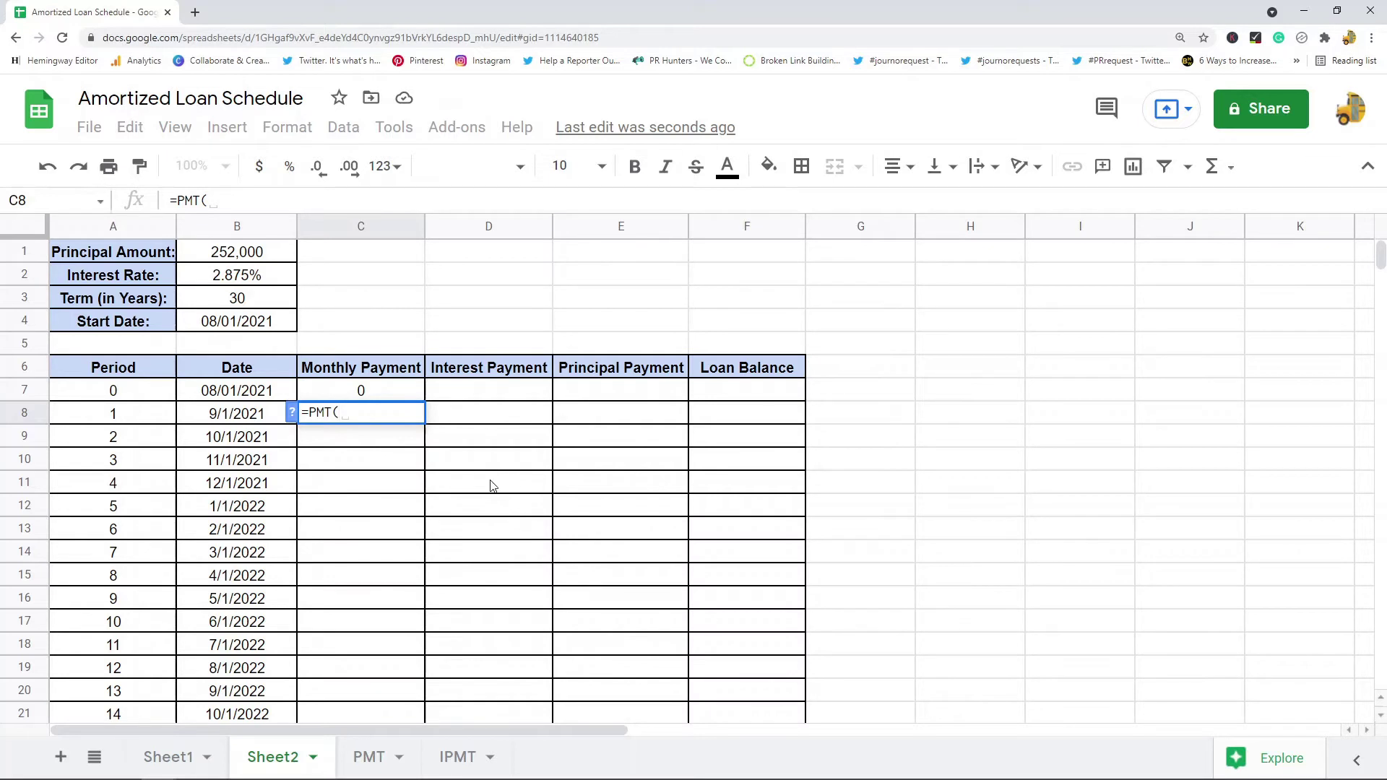
key(Escape)
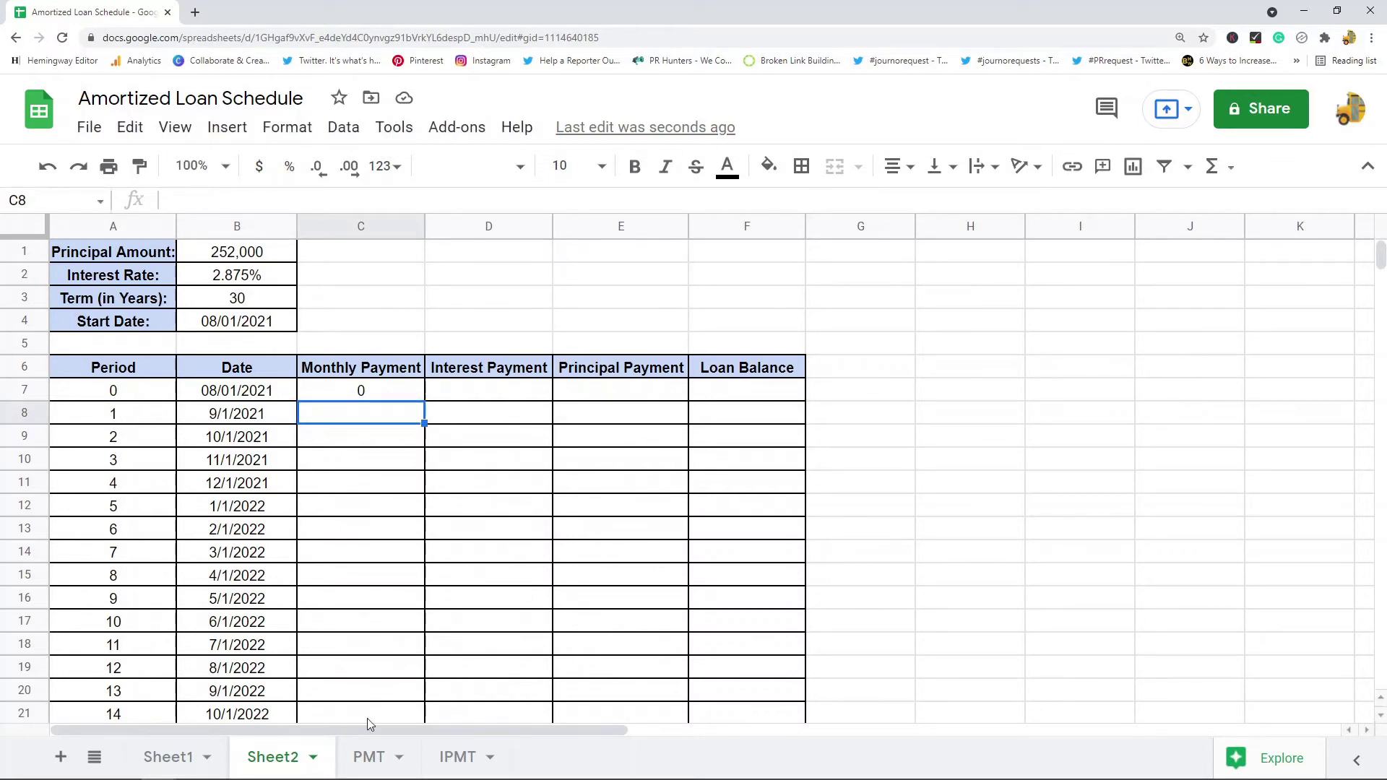
Copy the PMT(rate, number_of_periods, present_value) syntax text from A1 of the PMT sheet into G2 of Sheet2.
click(368, 757)
click(132, 262)
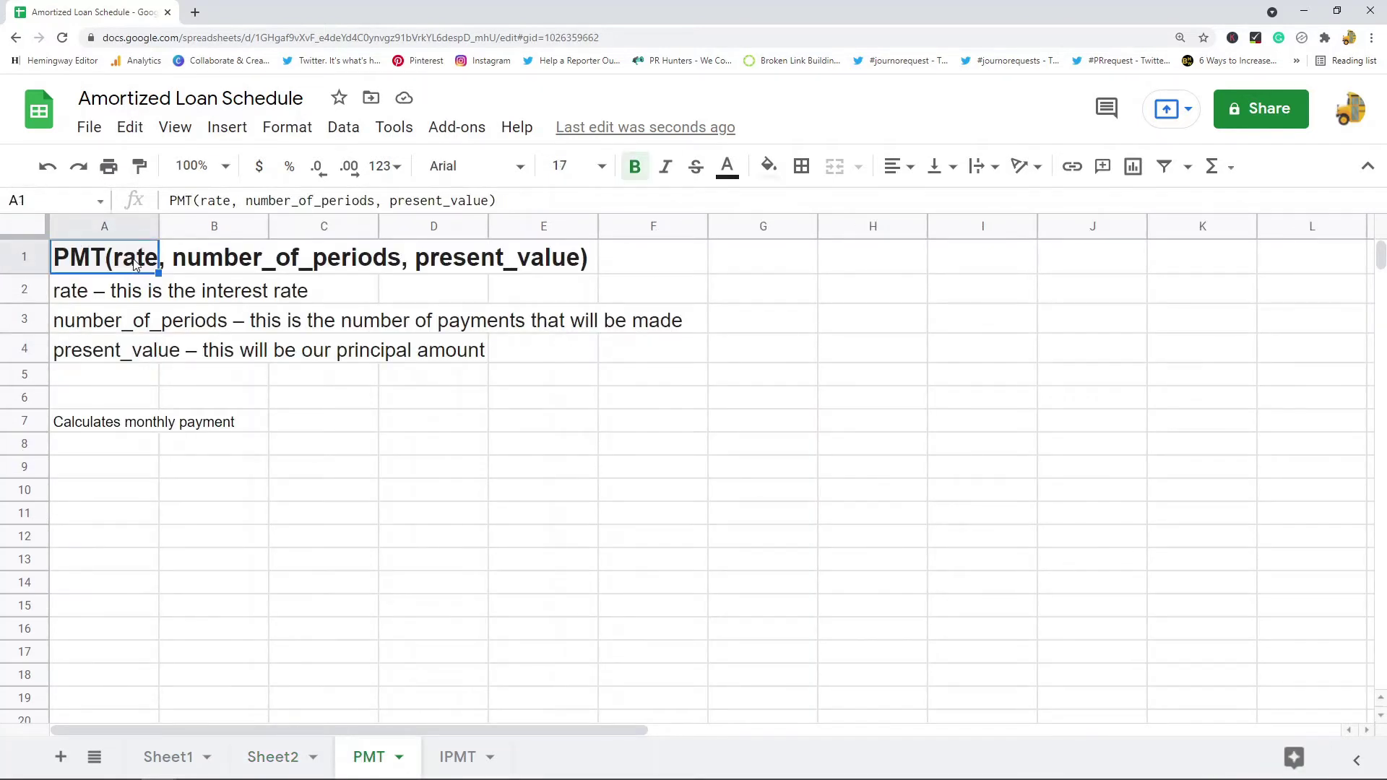
drag(523, 202, 83, 200)
key(ctrl+c)
click(278, 756)
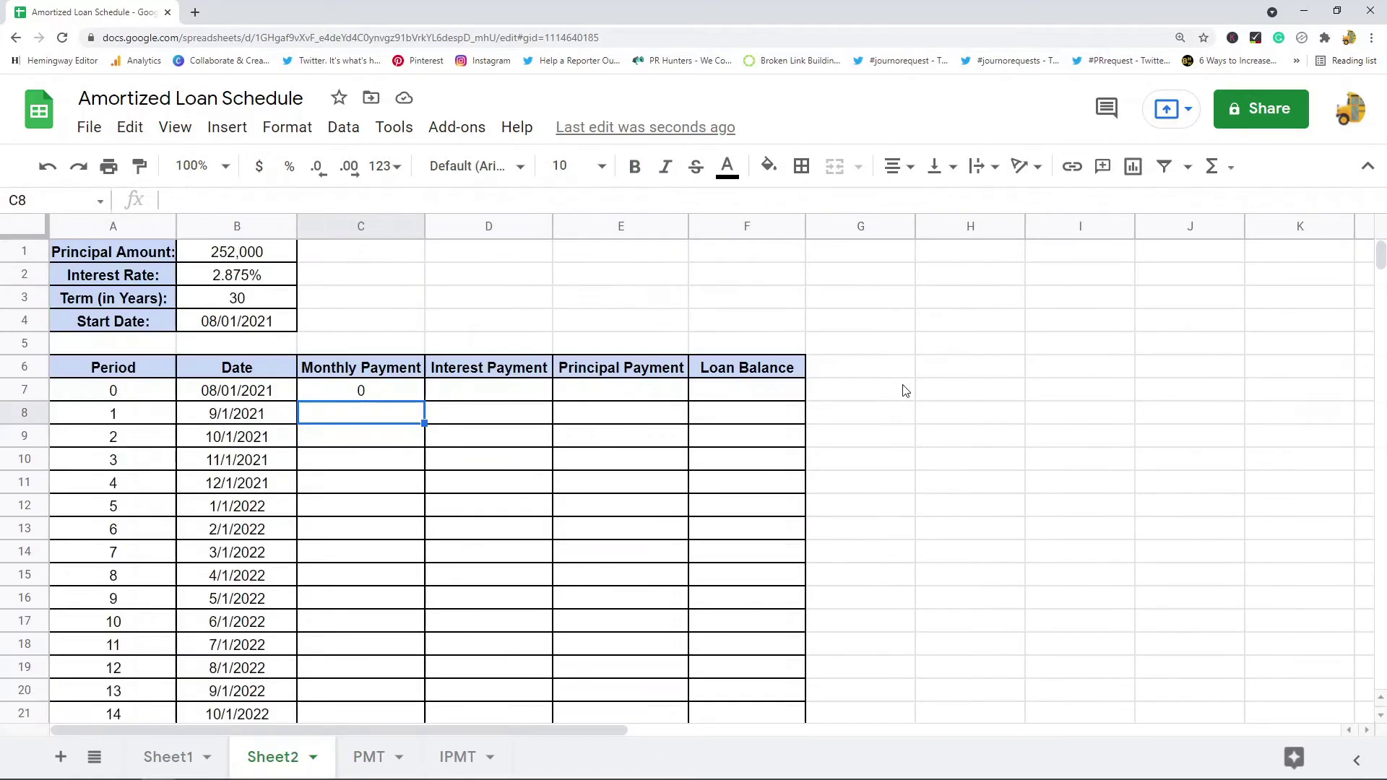
right_click(874, 275)
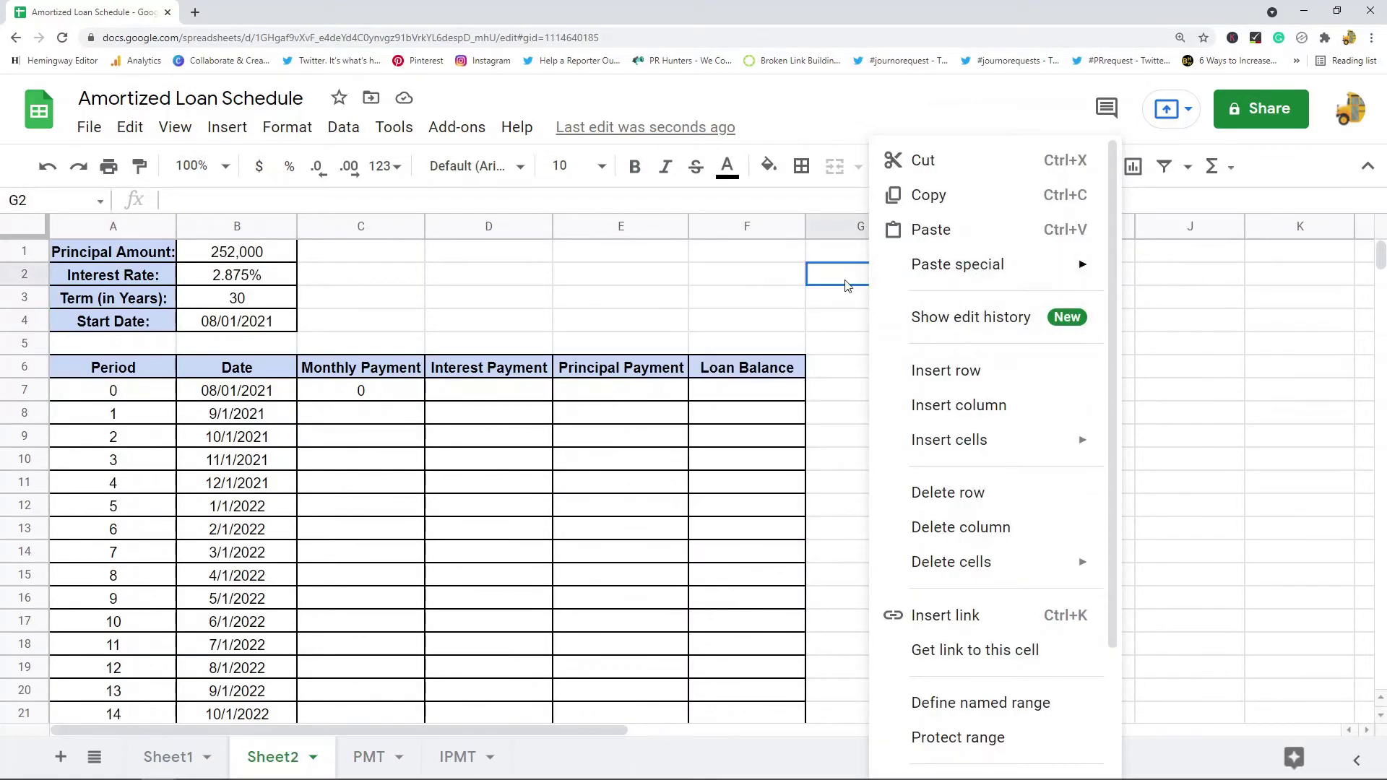
mouse_move(1018, 273)
click(757, 275)
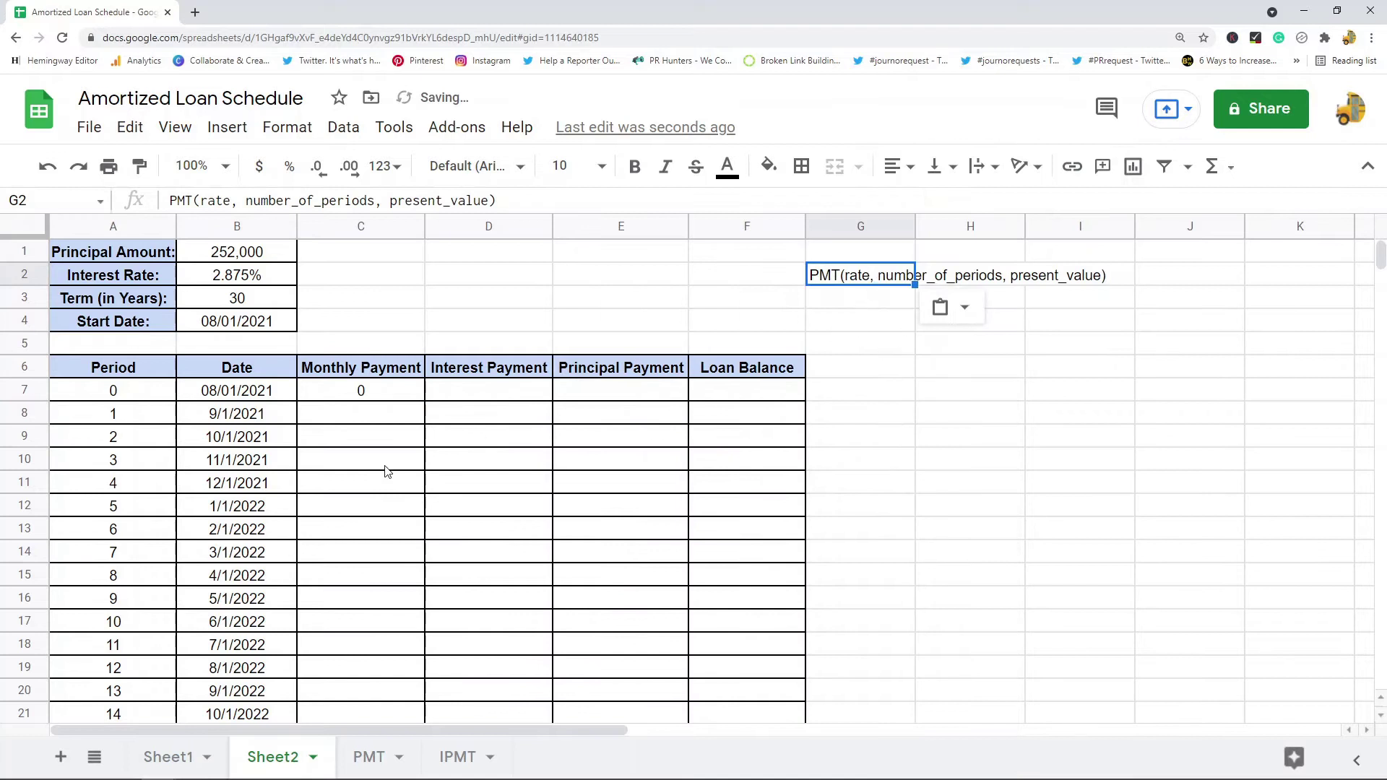
Start a PMT formula in C8 with the monthly rate $B$2/12 as its first argument.
click(374, 419)
text(=PMT()
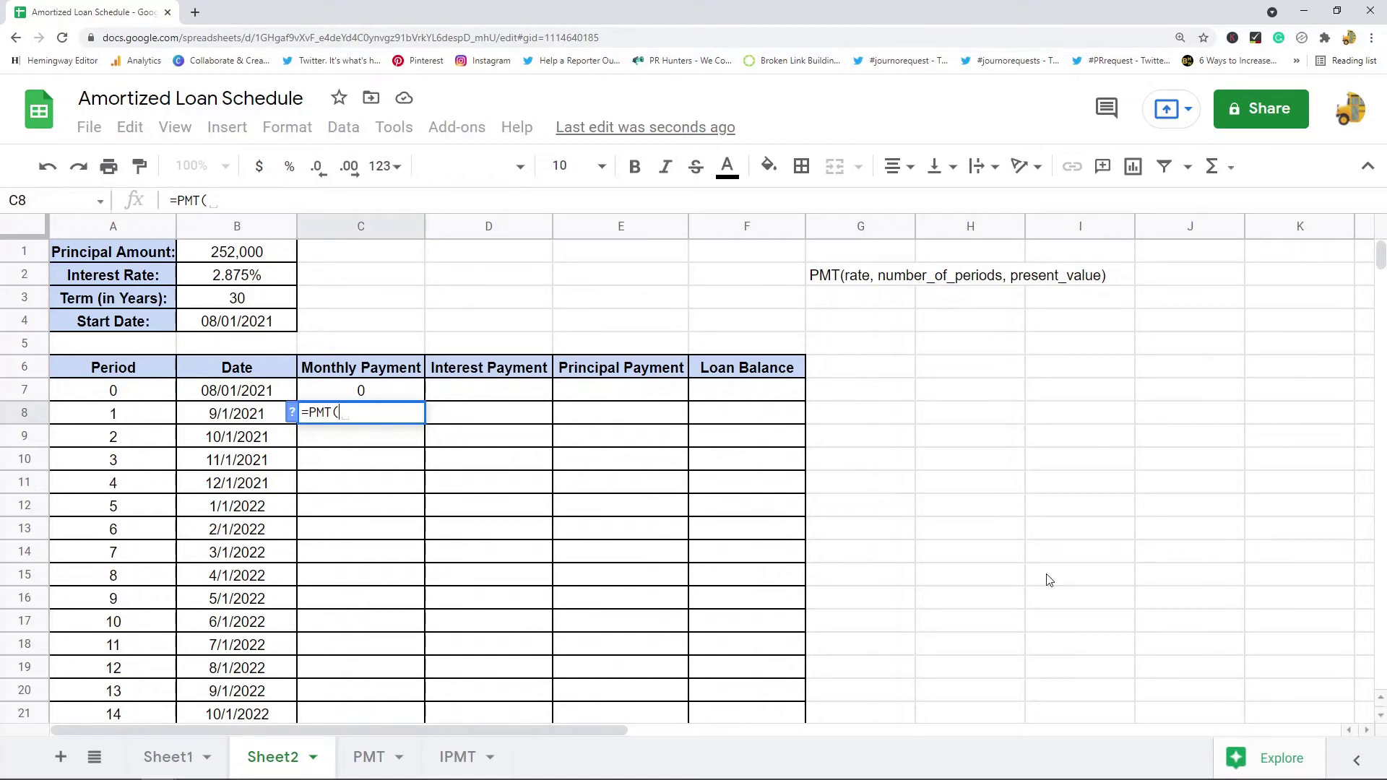
click(233, 283)
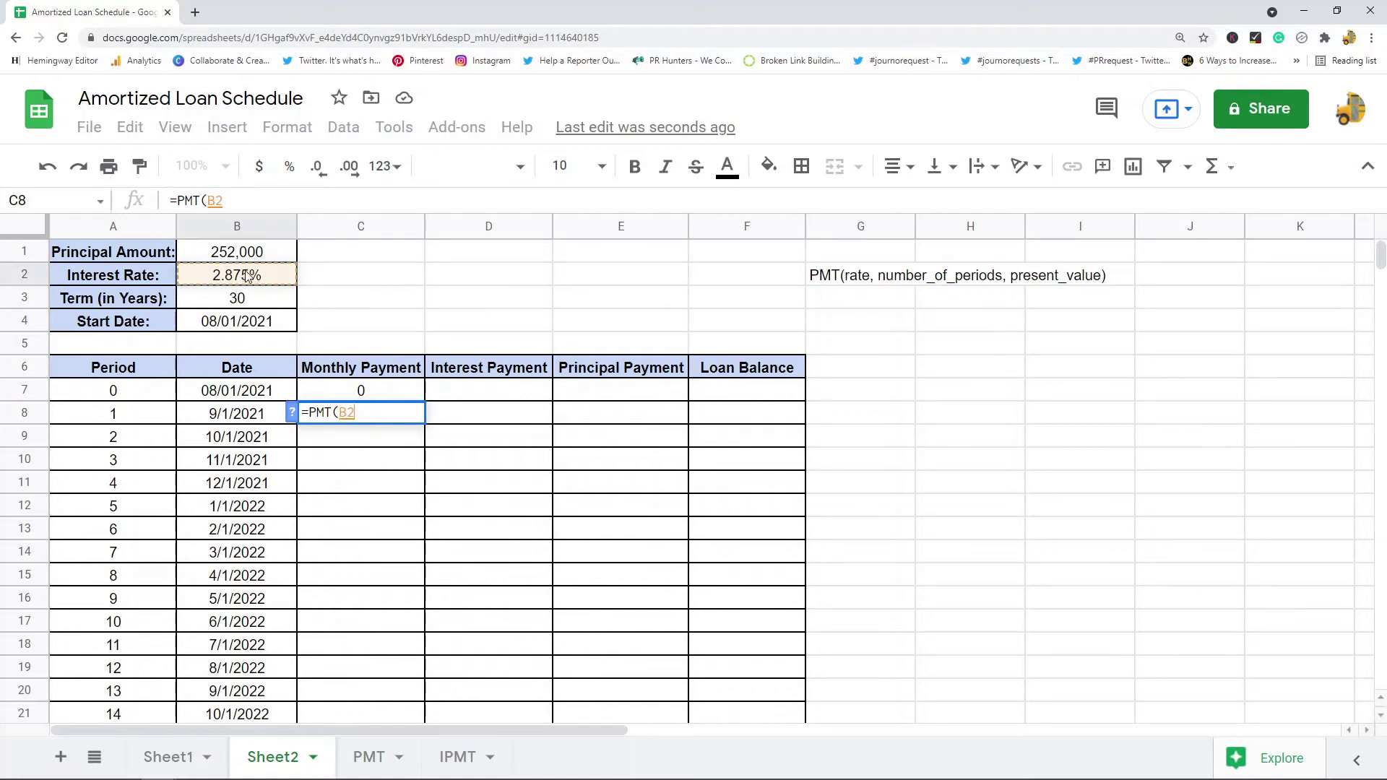
click(267, 191)
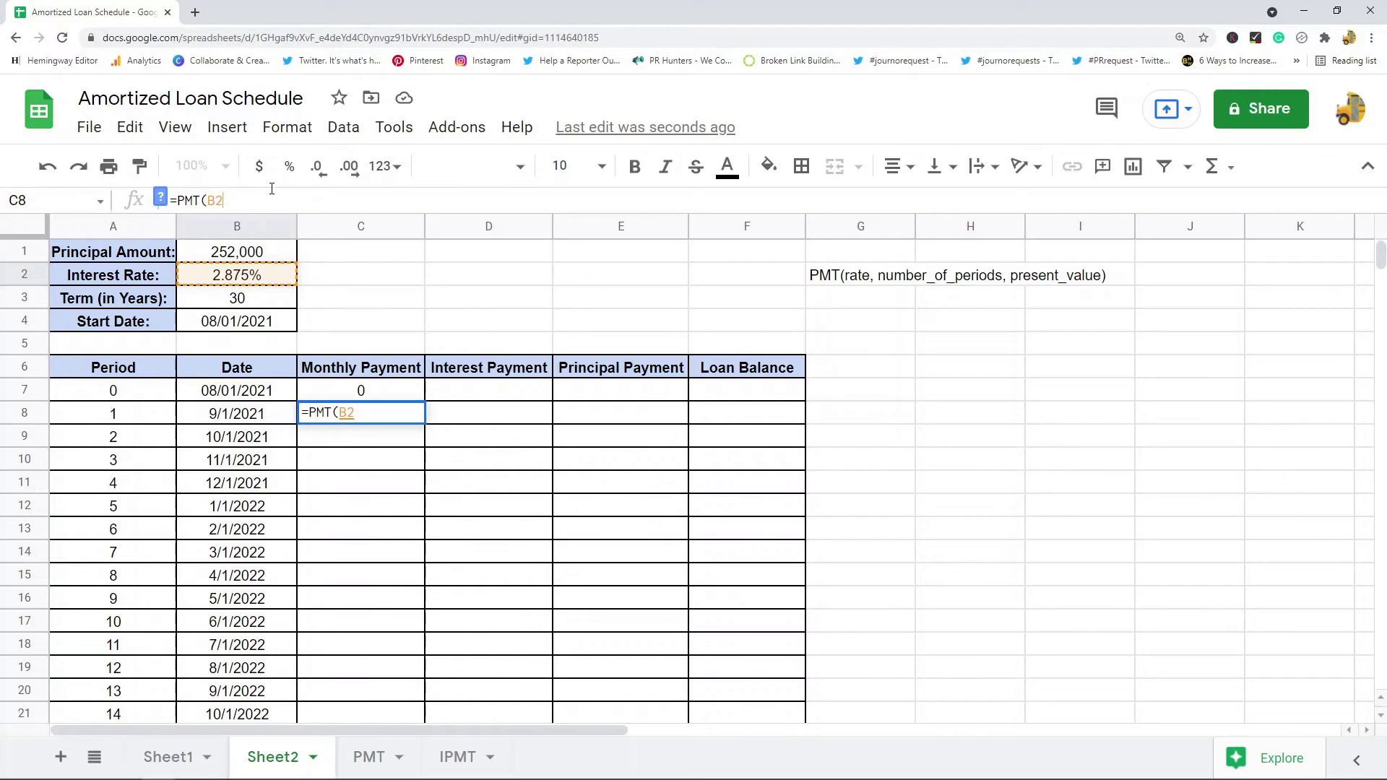
key(F4)
text(/12,)
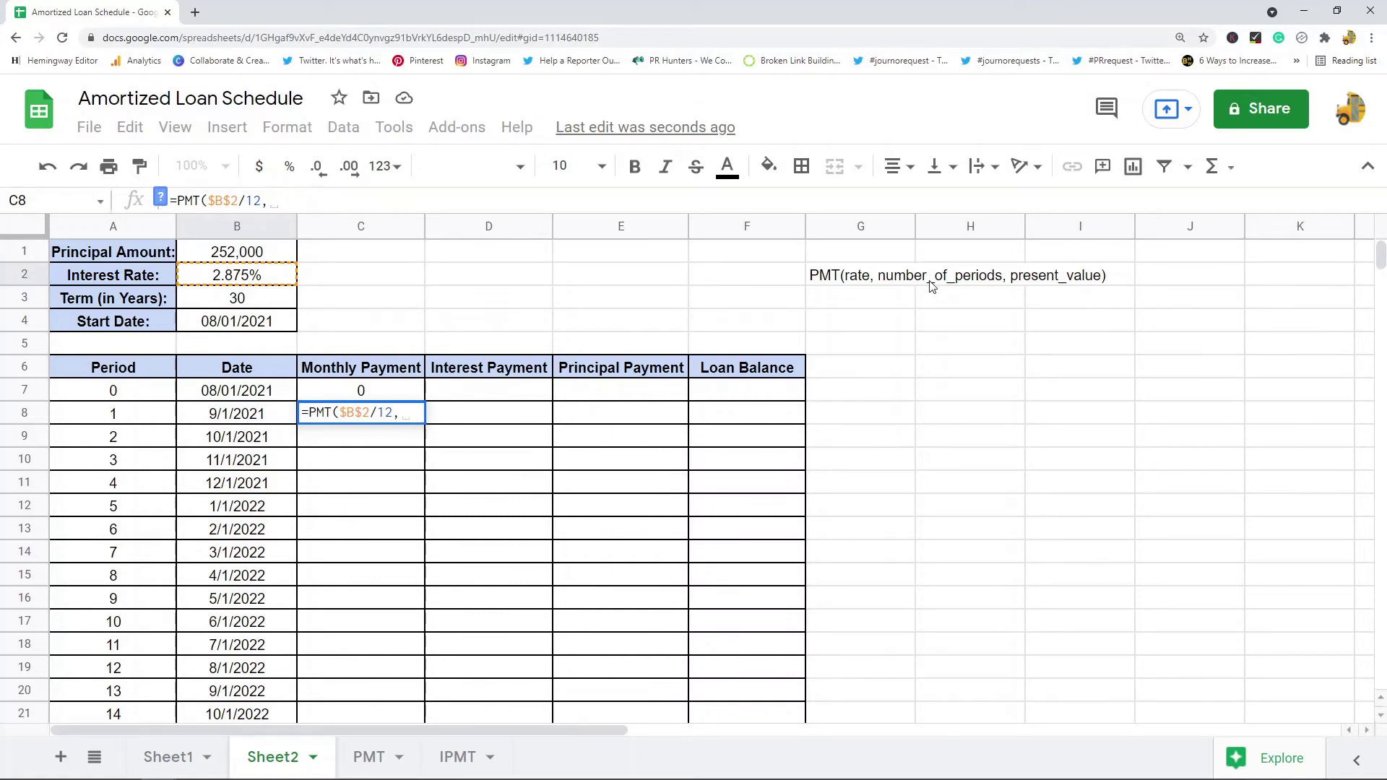
Complete the PMT formula in C8 with $B$3*12 and $B$1, and autofill it down the Monthly Payment column.
click(247, 305)
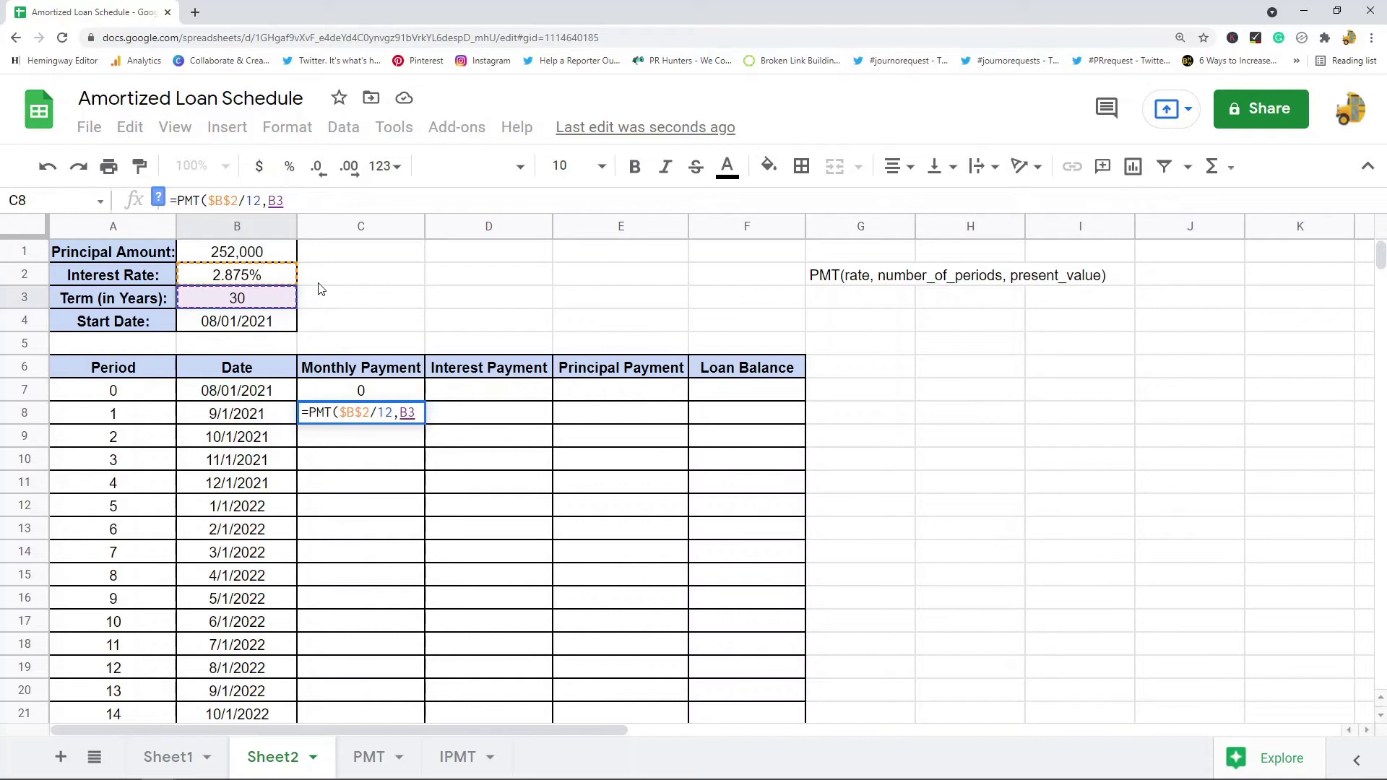
key(F4)
text(*12)
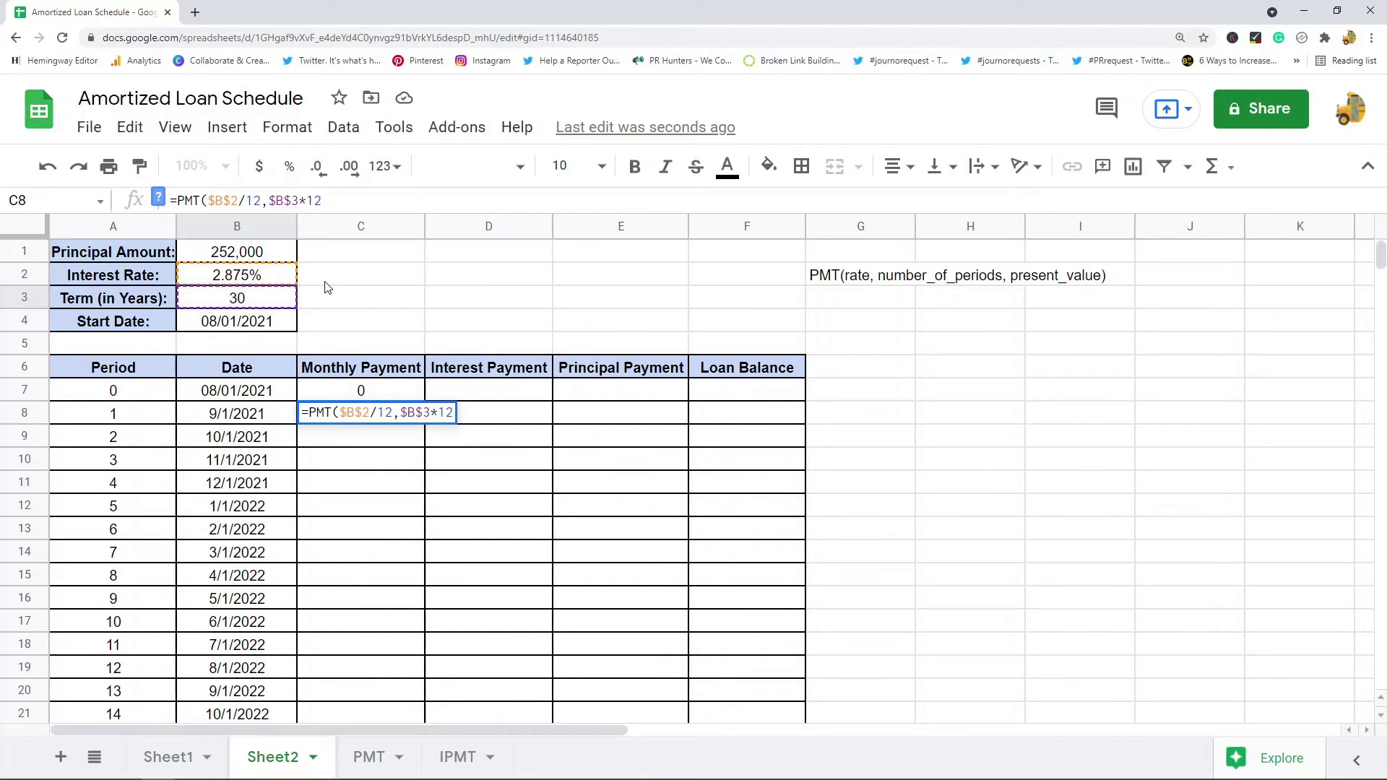
text(,)
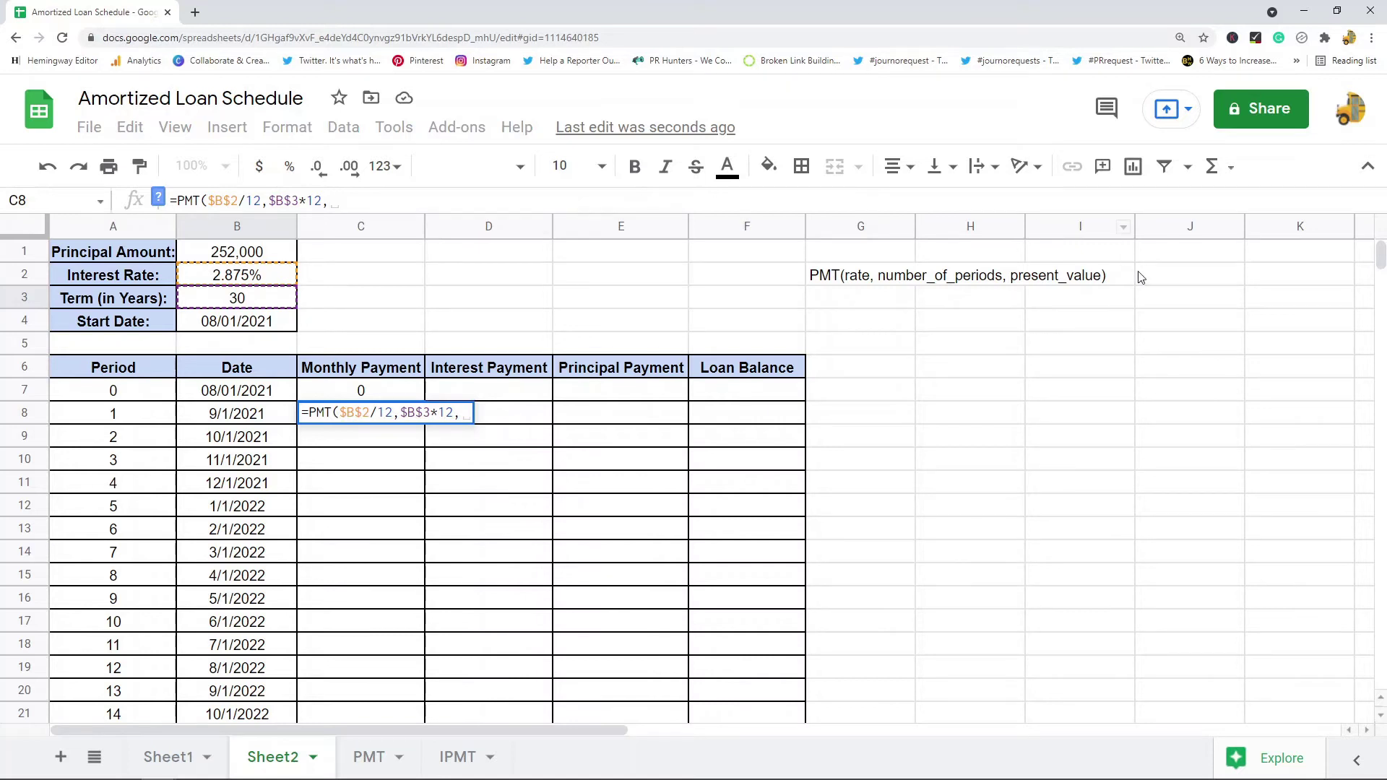
click(262, 254)
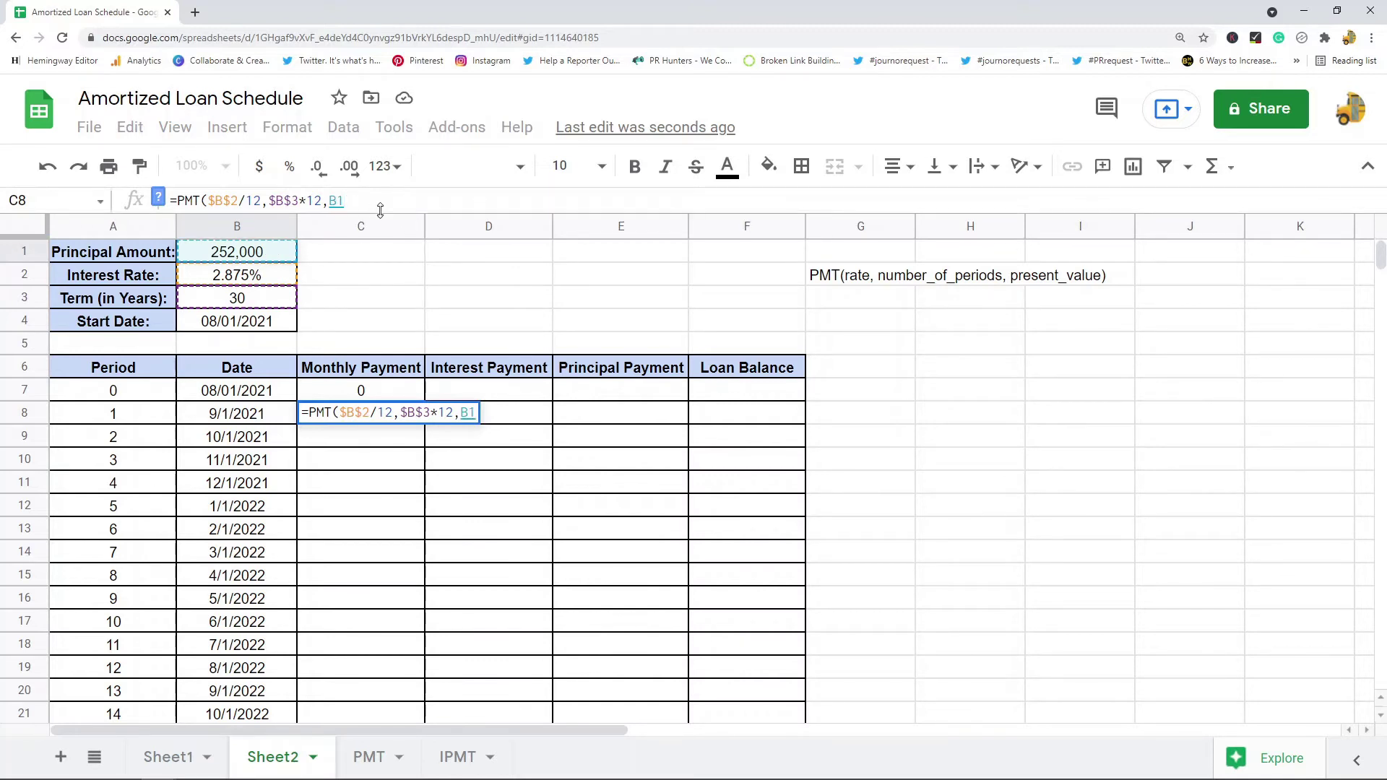
key(F4)
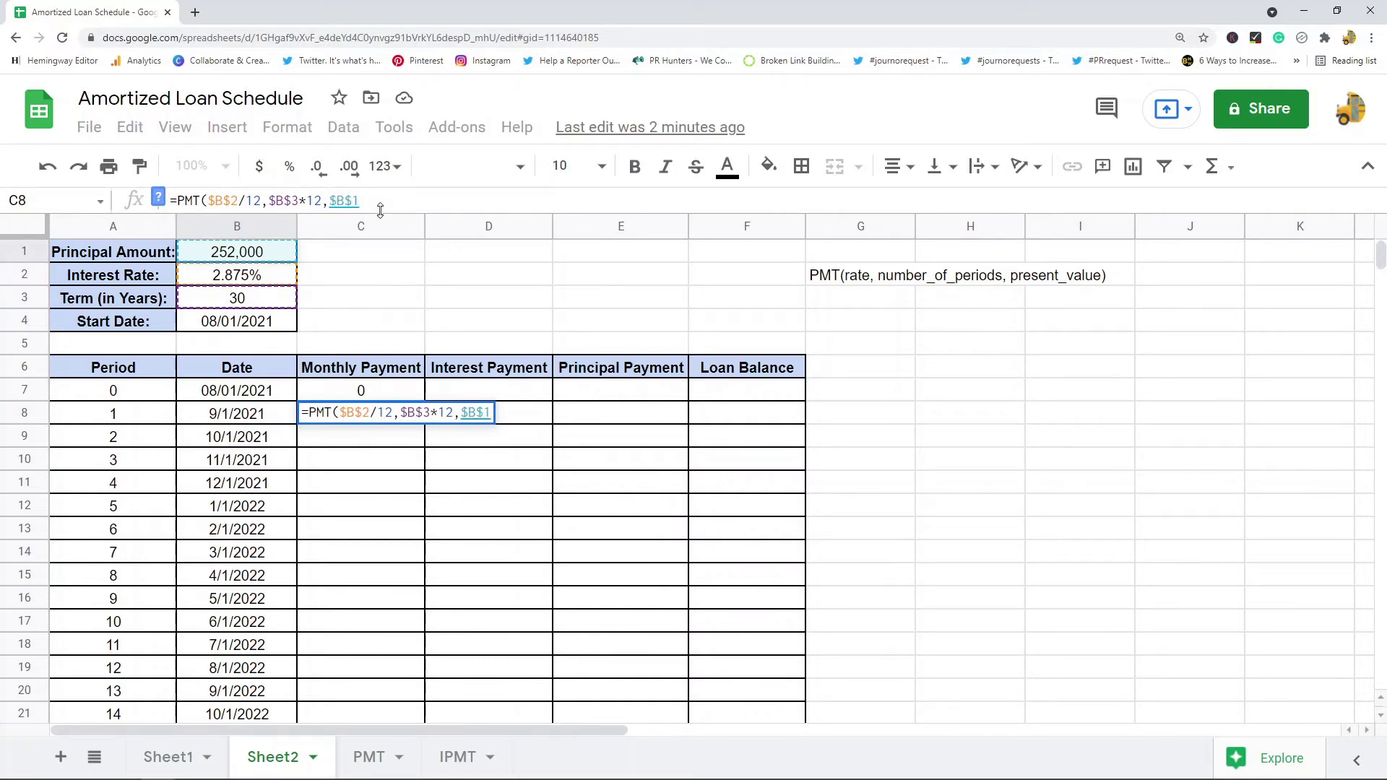
text())
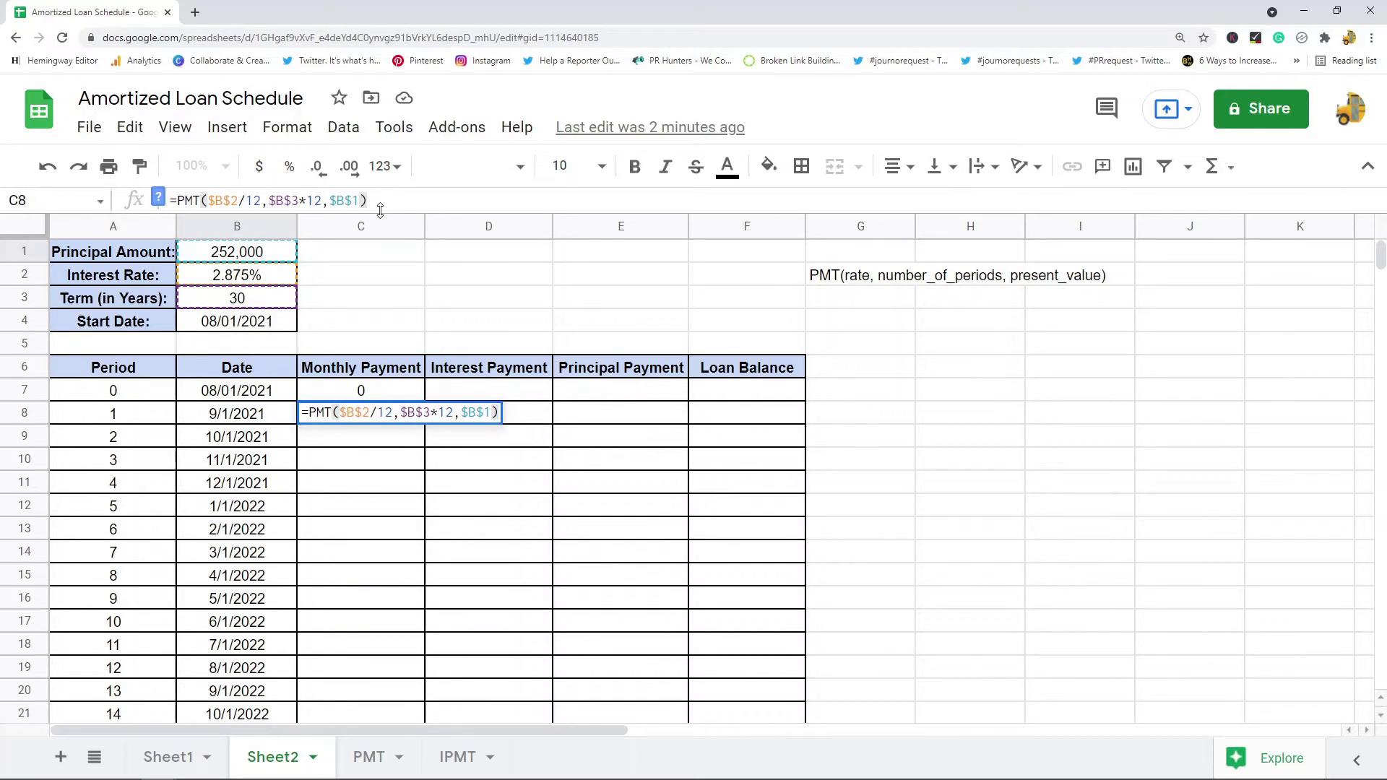
key(Return)
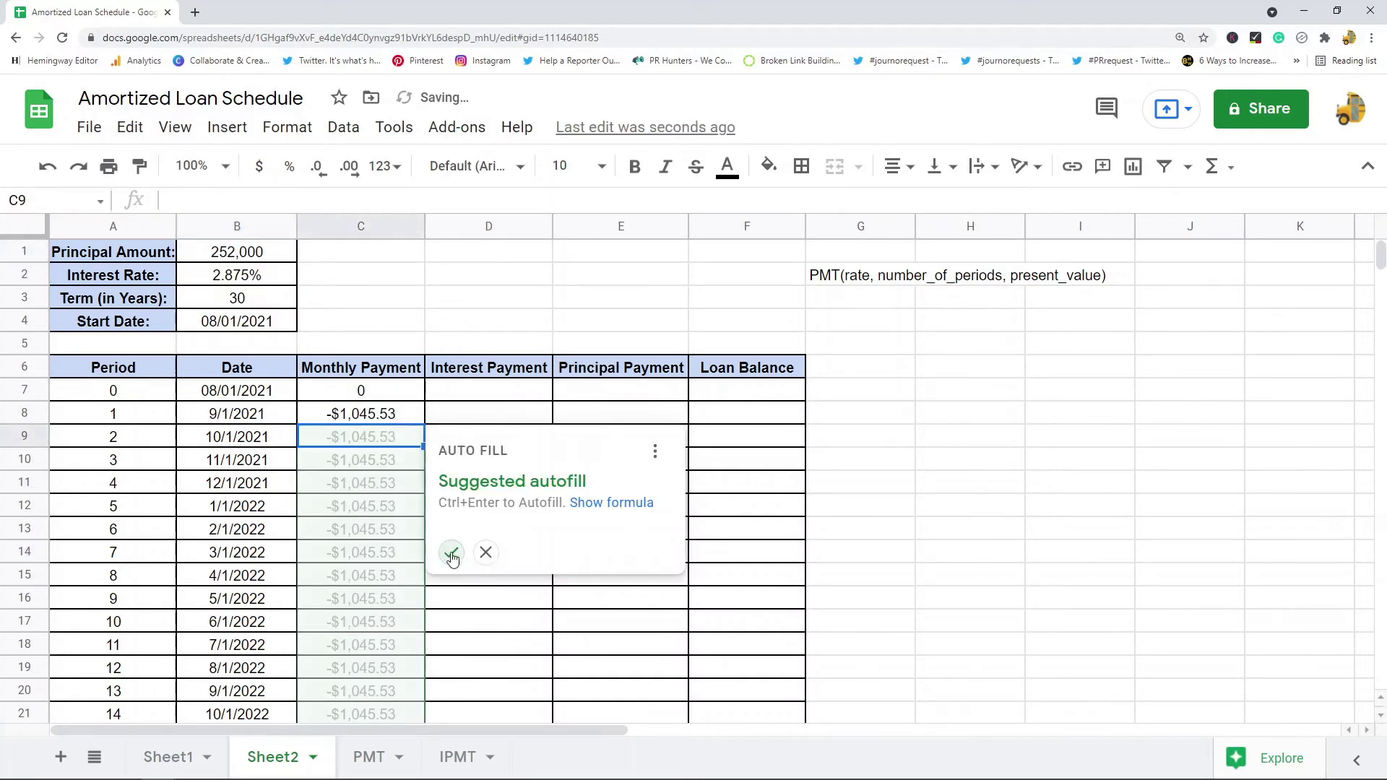
click(450, 554)
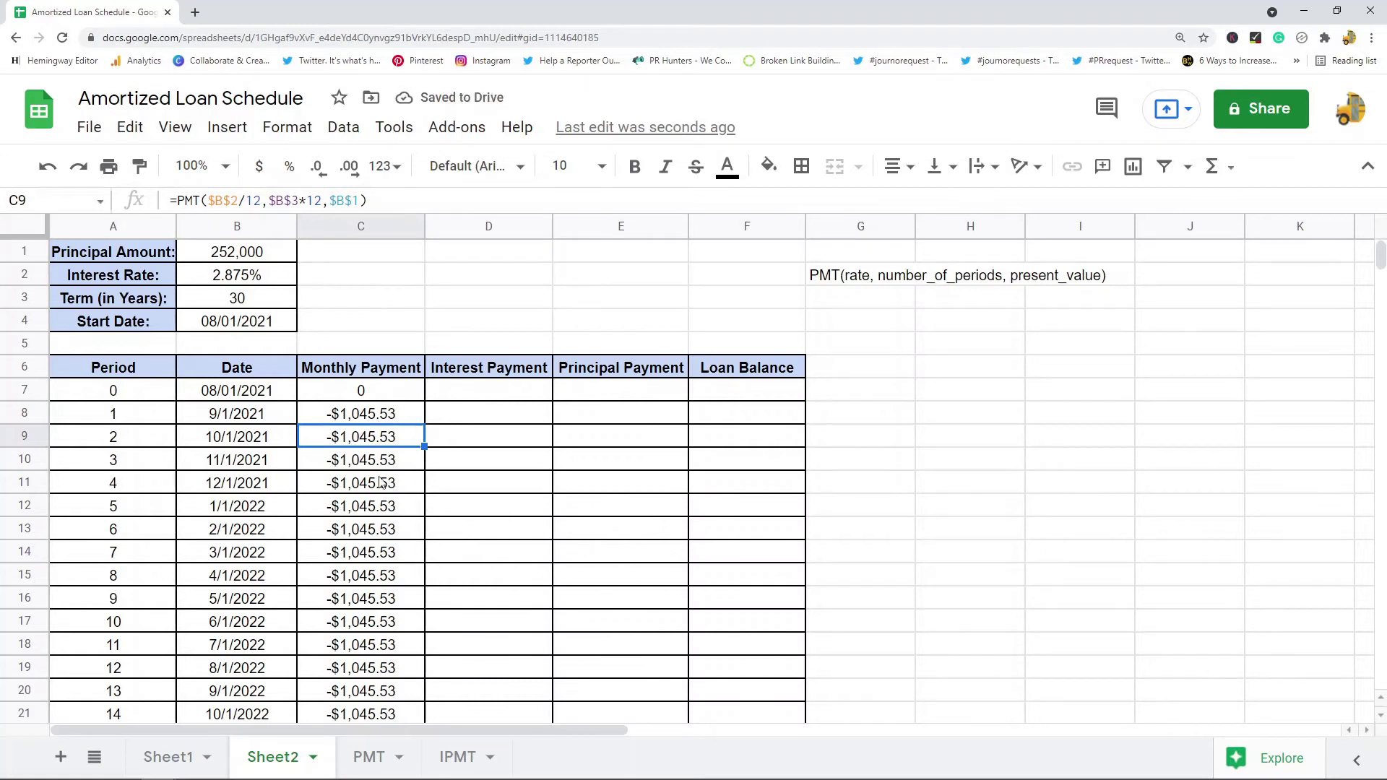
Check the PMT formula in C8, the loan inputs in B1:B4 and the filled payments down the Monthly Payment column.
click(391, 423)
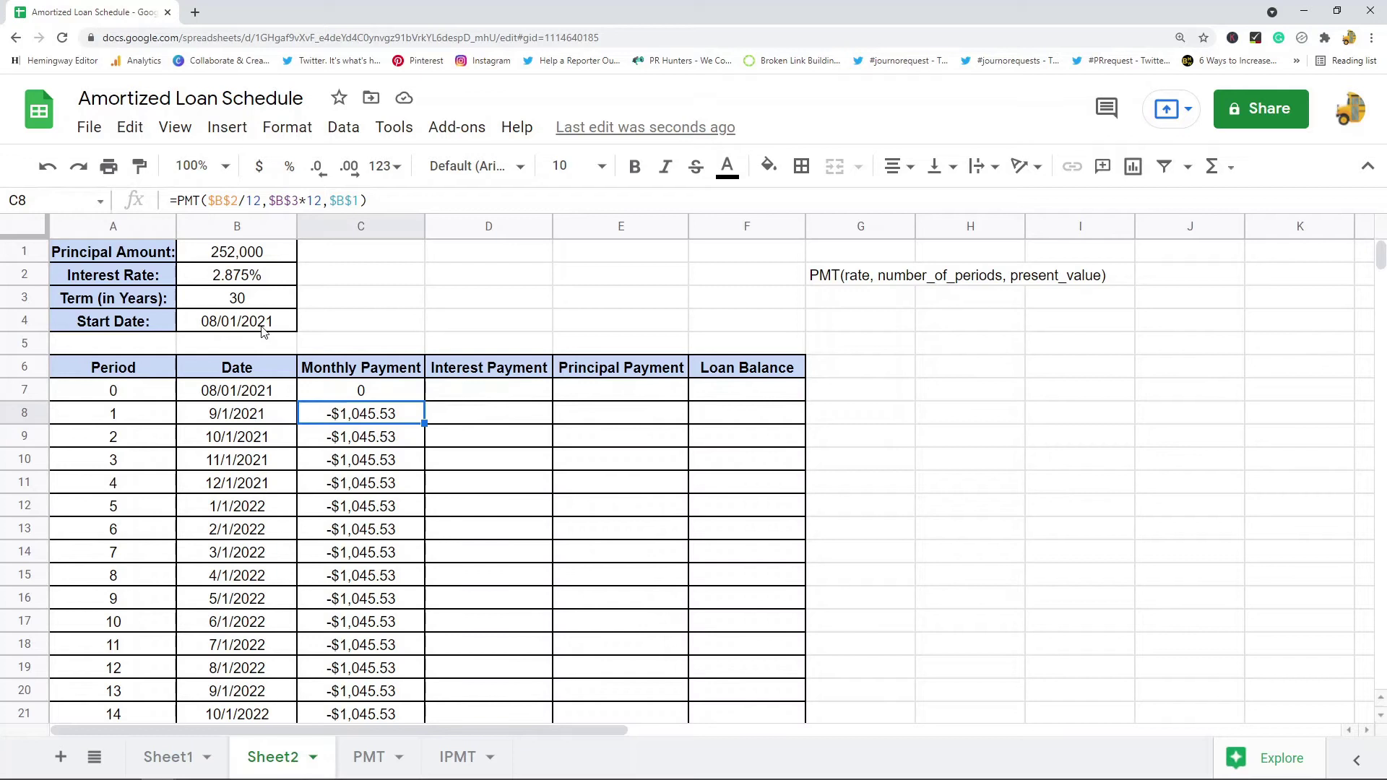
drag(262, 330, 257, 249)
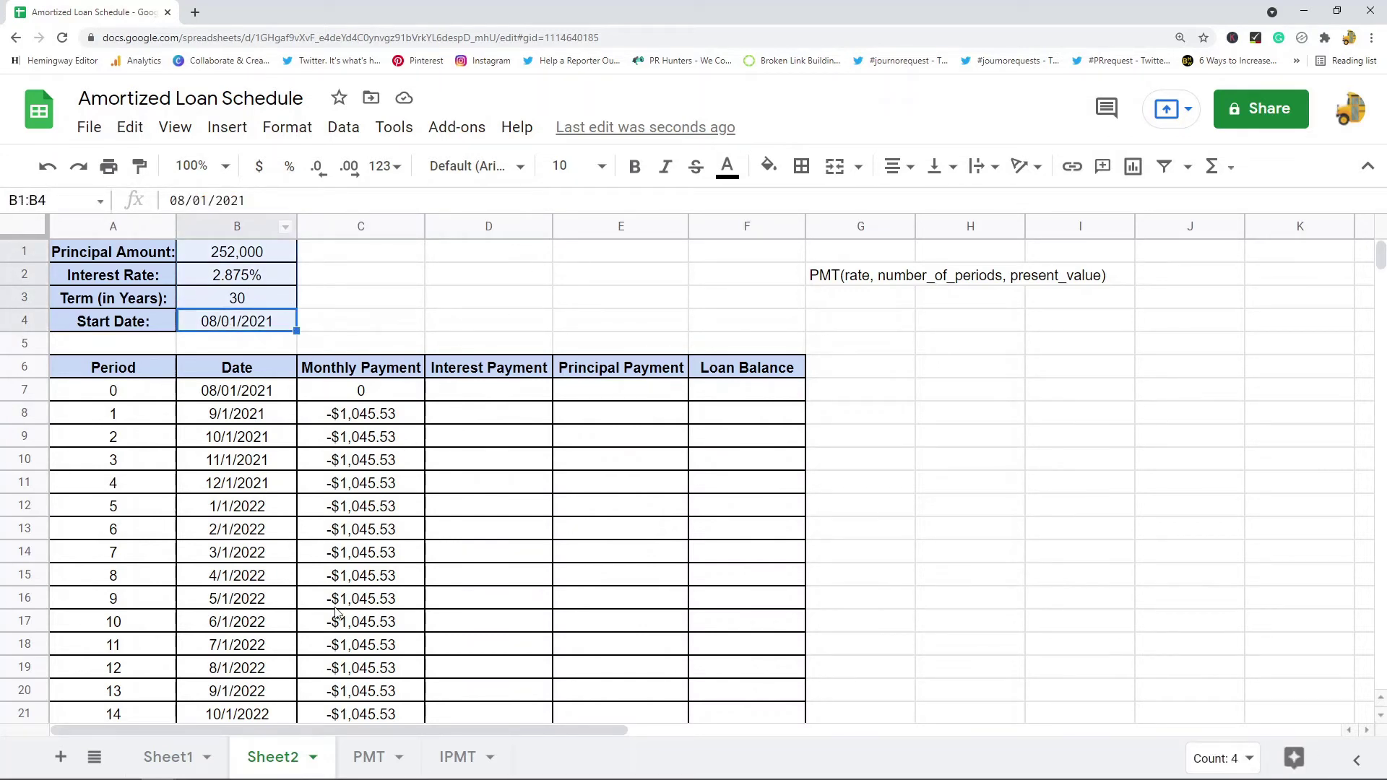
scroll(383, 541, down, 20)
scroll(394, 490, down, 7)
scroll(372, 462, up, 20)
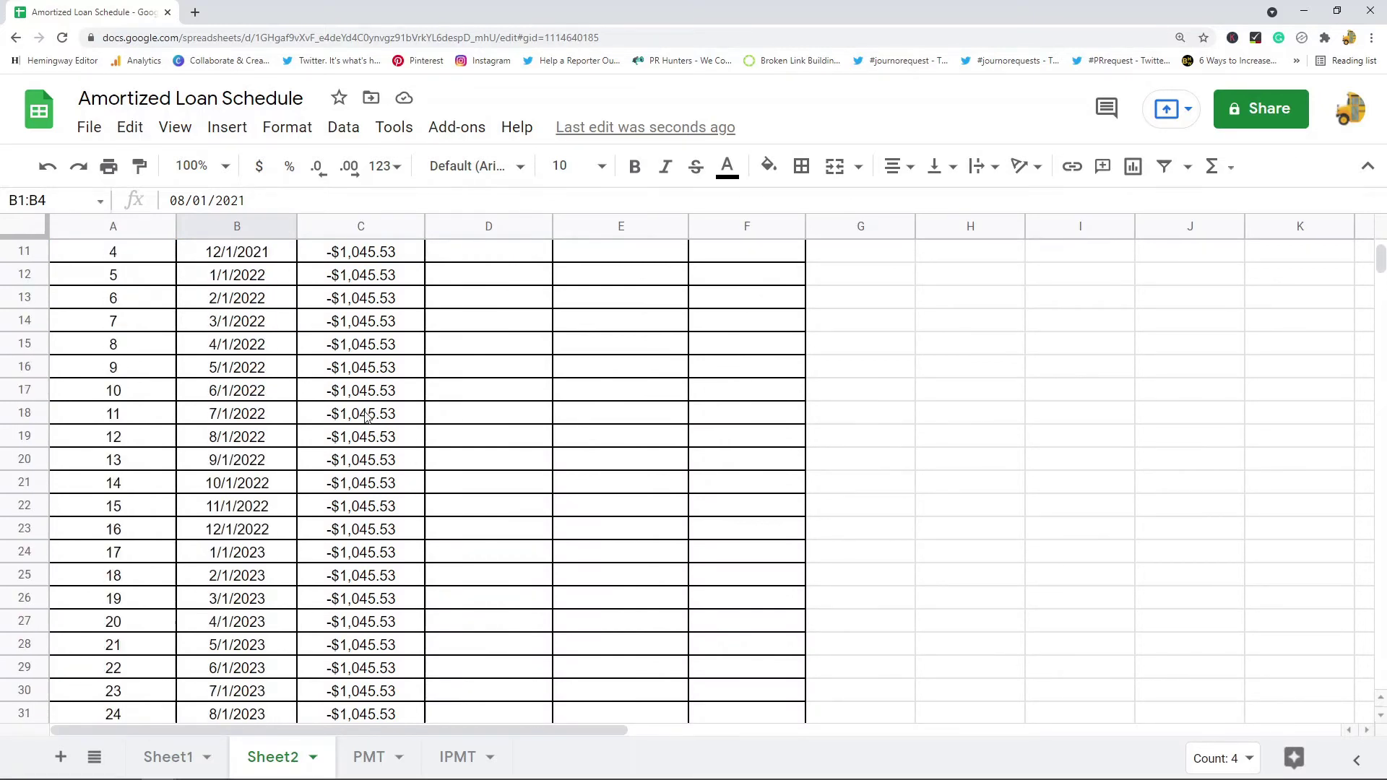
scroll(368, 416, up, 4)
Delete the PMT syntax text from G2.
click(873, 267)
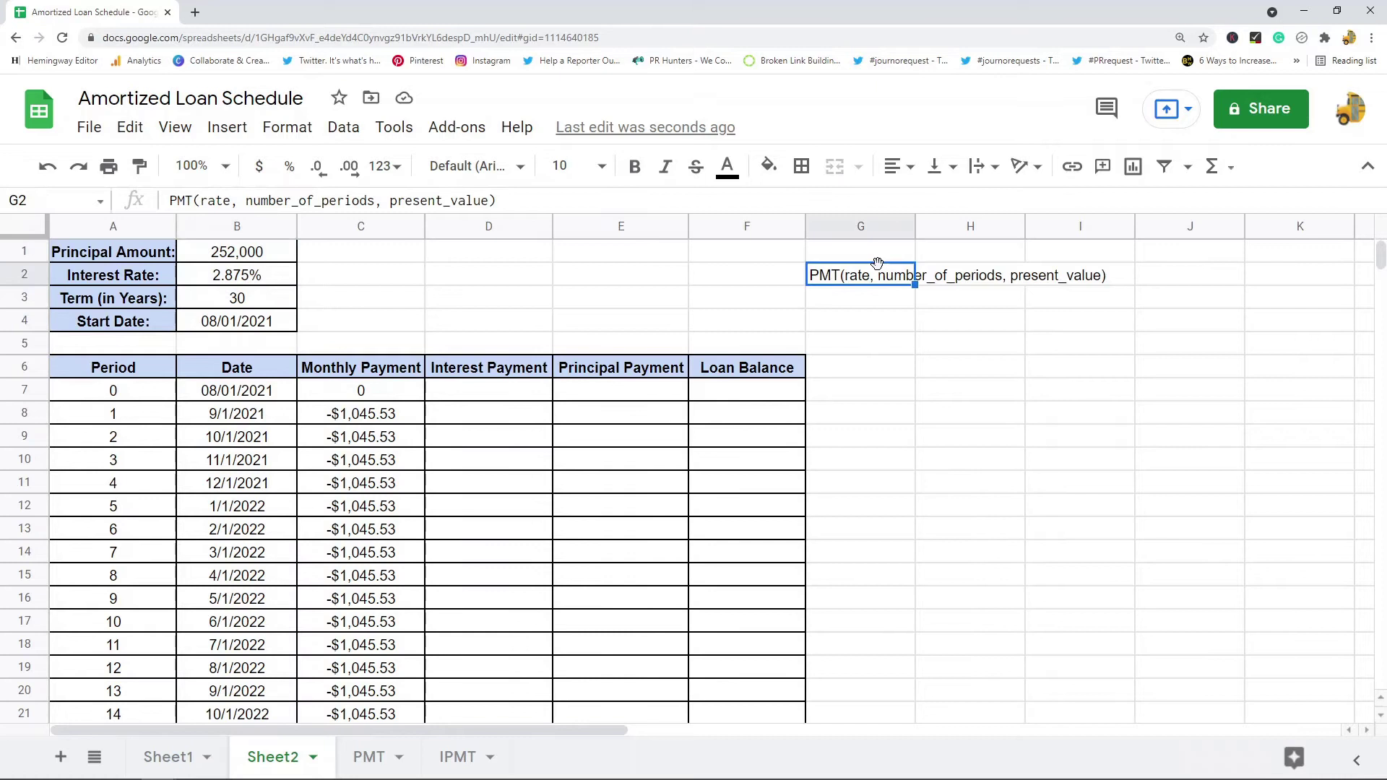
key(Delete)
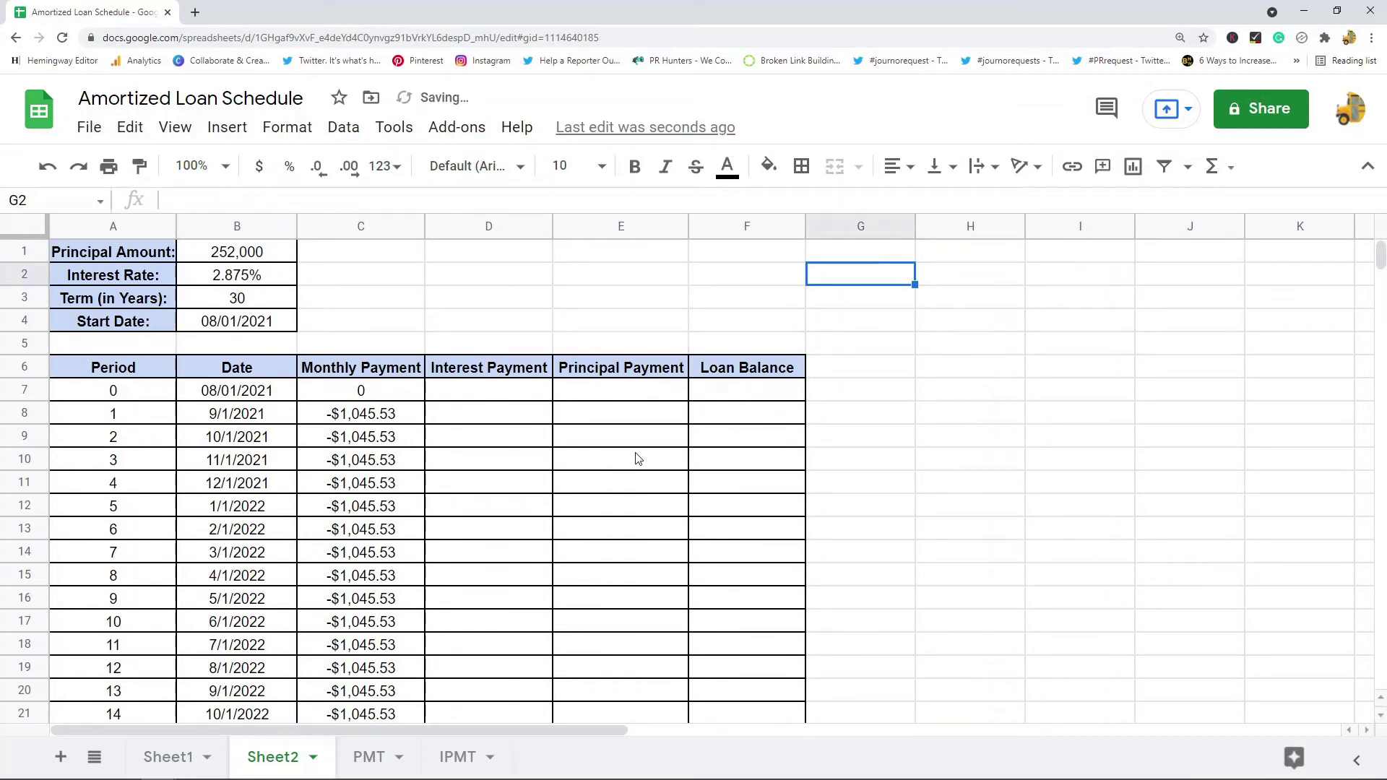
Review the Interest Payment column, and the IPMT function's syntax and argument descriptions on the IPMT sheet.
drag(489, 374, 489, 394)
drag(489, 489, 489, 487)
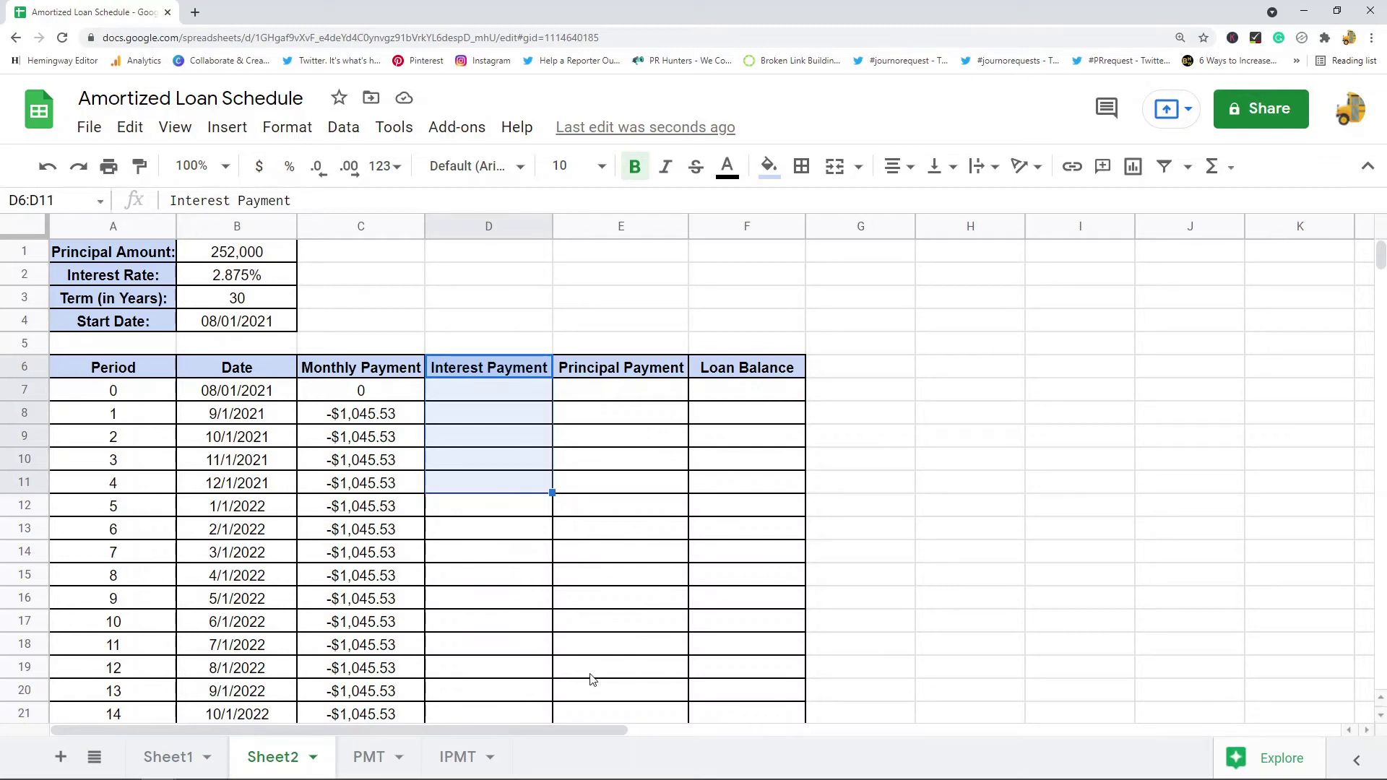
click(457, 755)
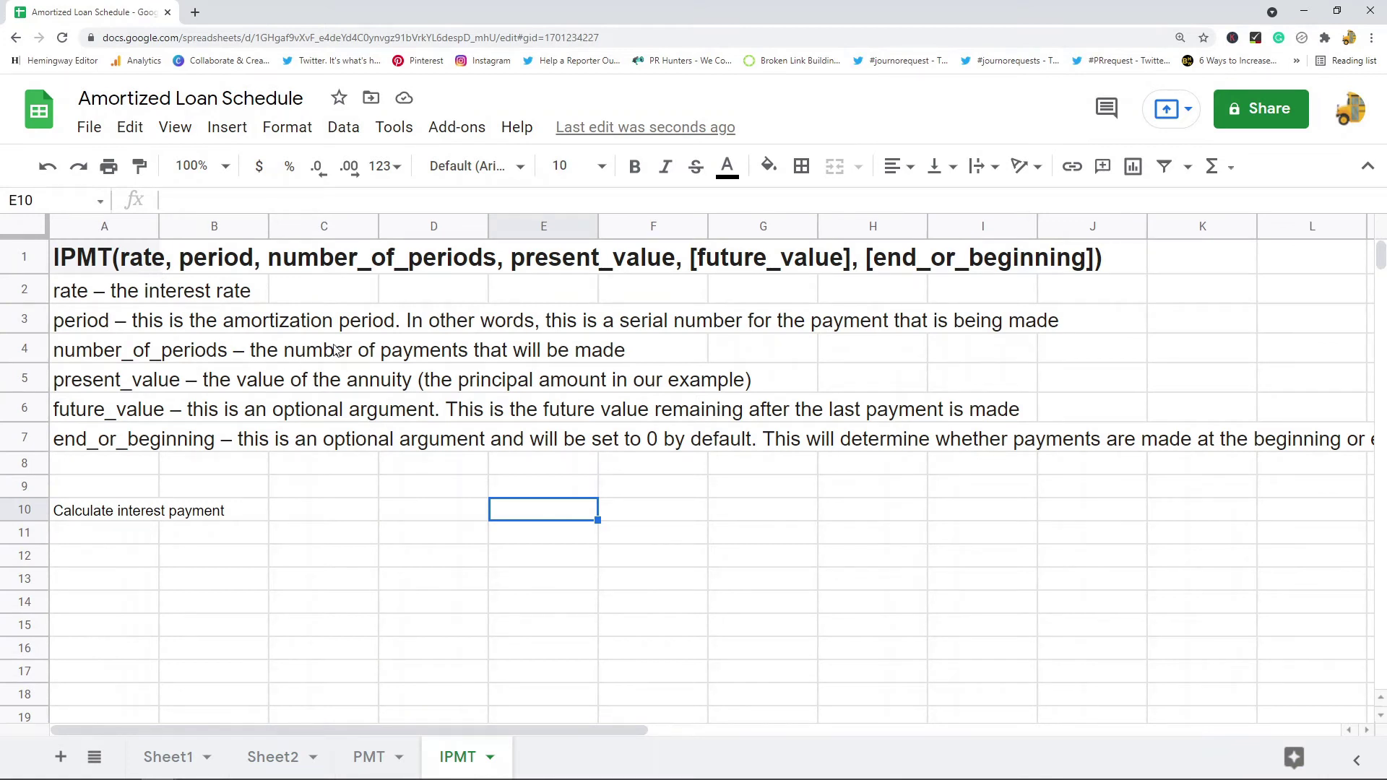
click(134, 263)
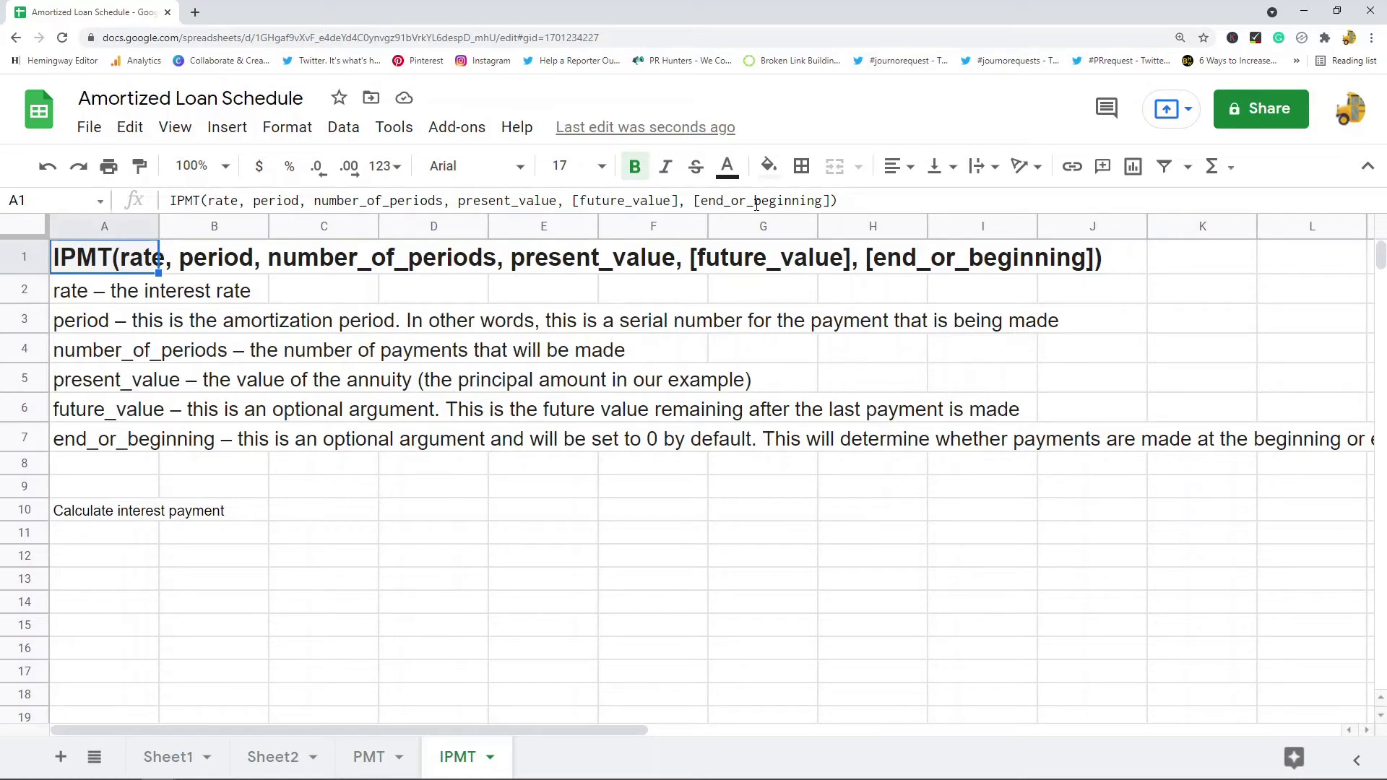
click(90, 292)
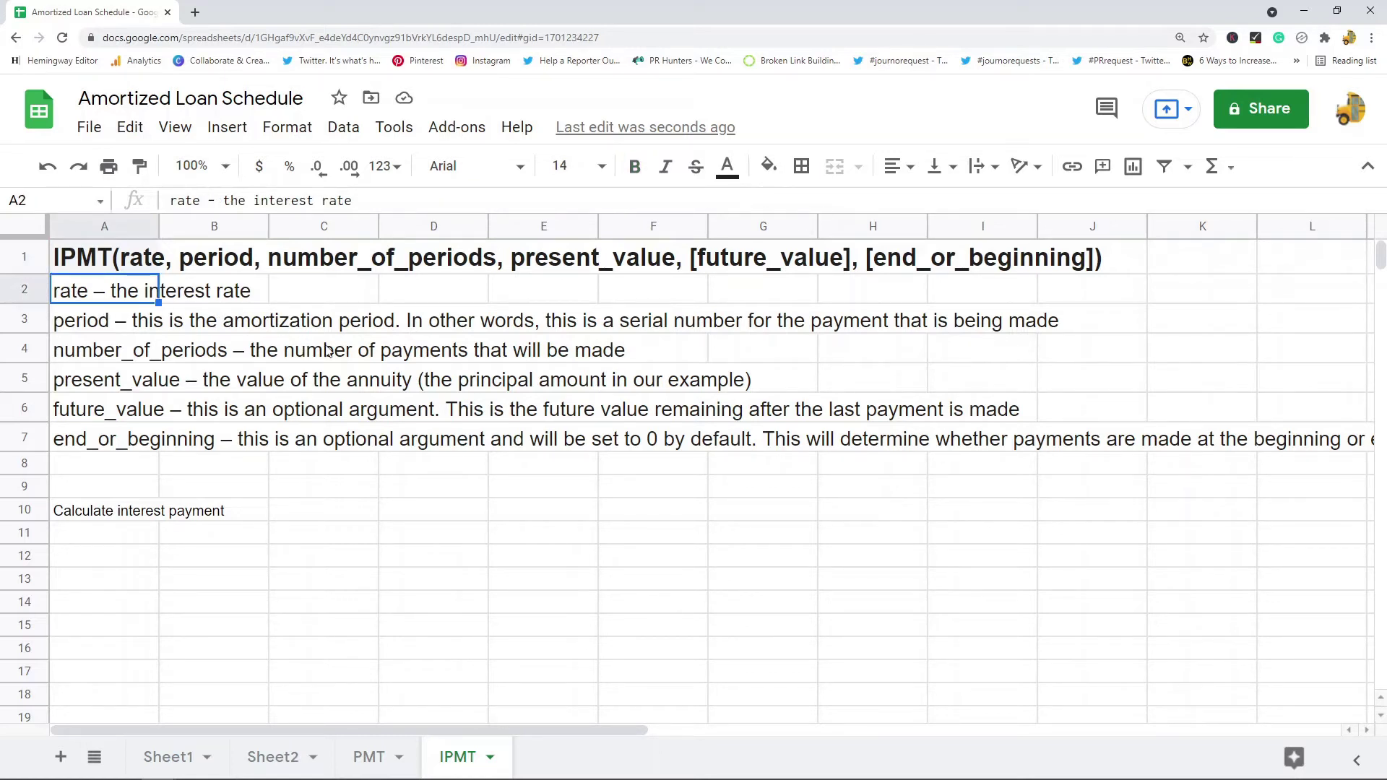
click(115, 326)
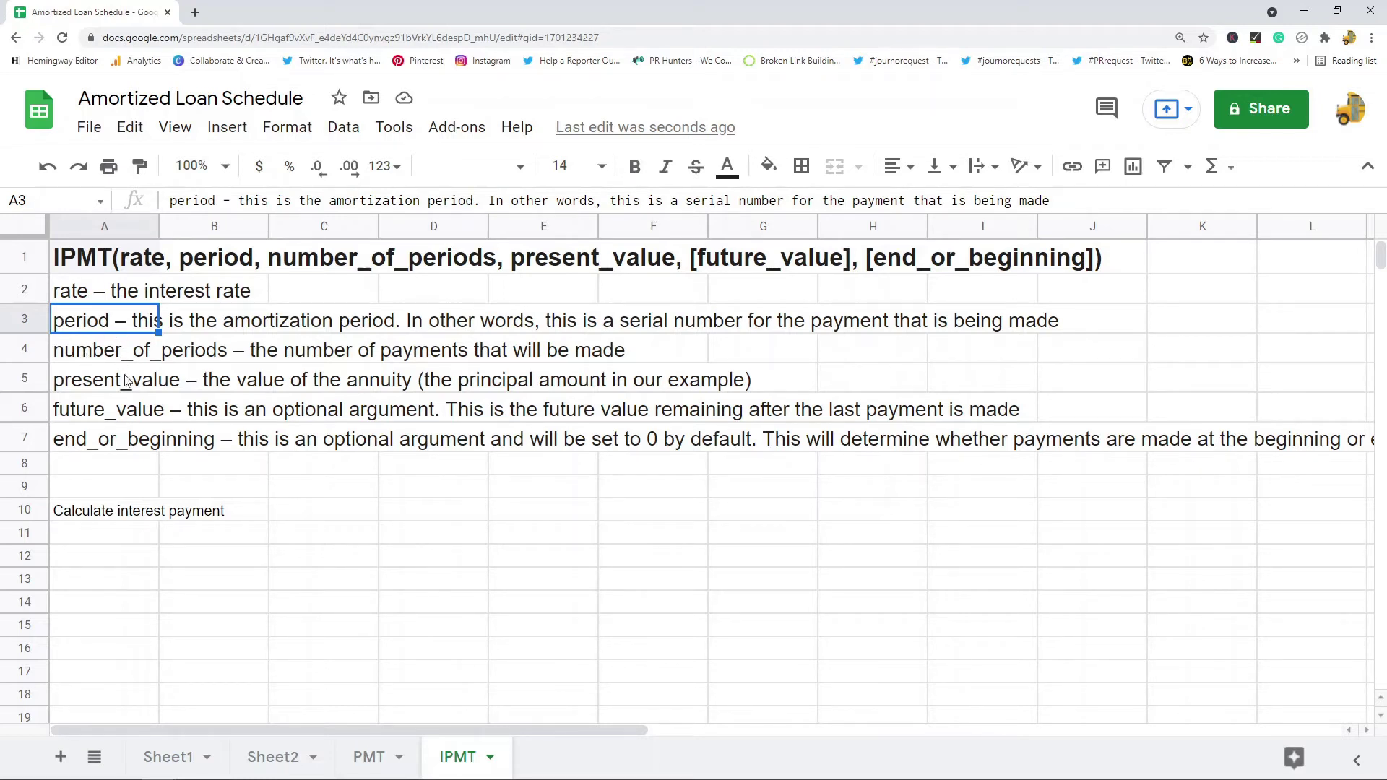
click(100, 354)
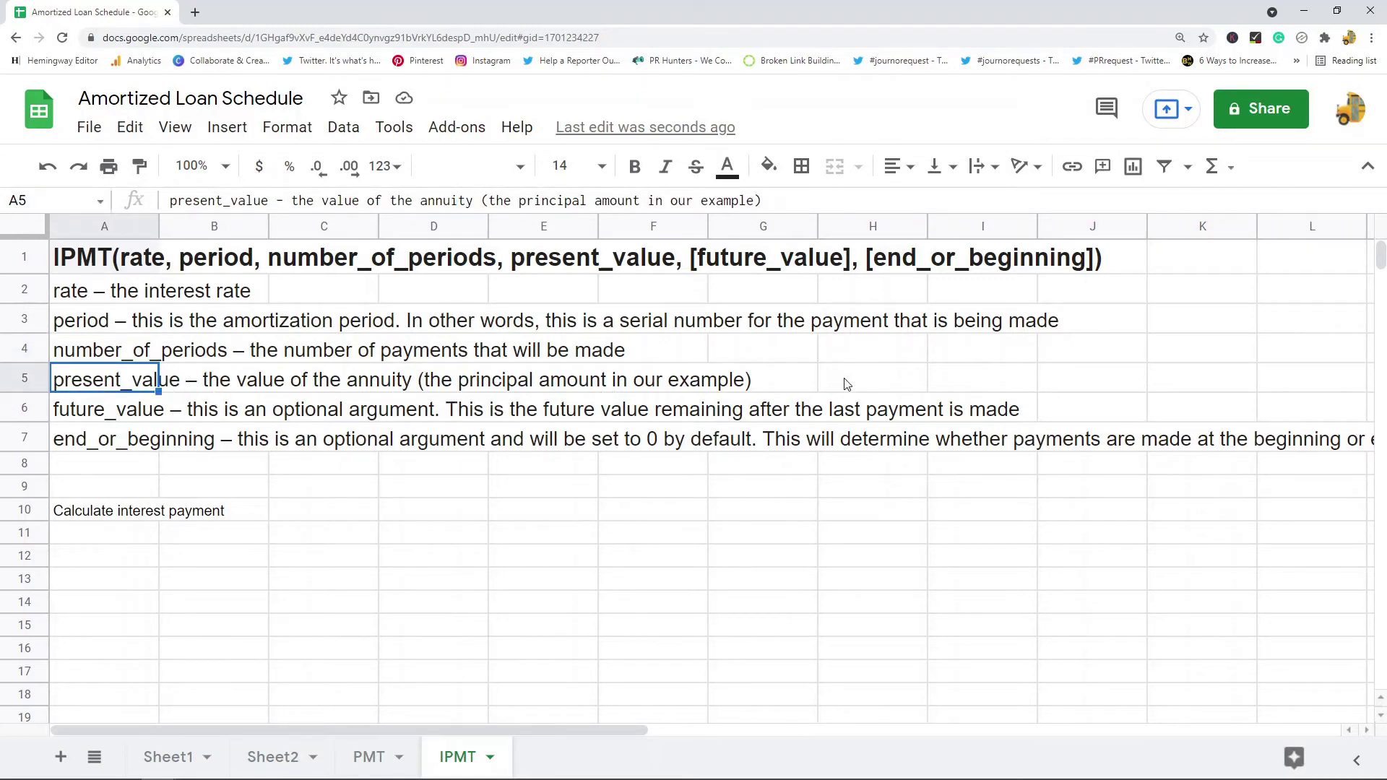
drag(117, 416, 113, 447)
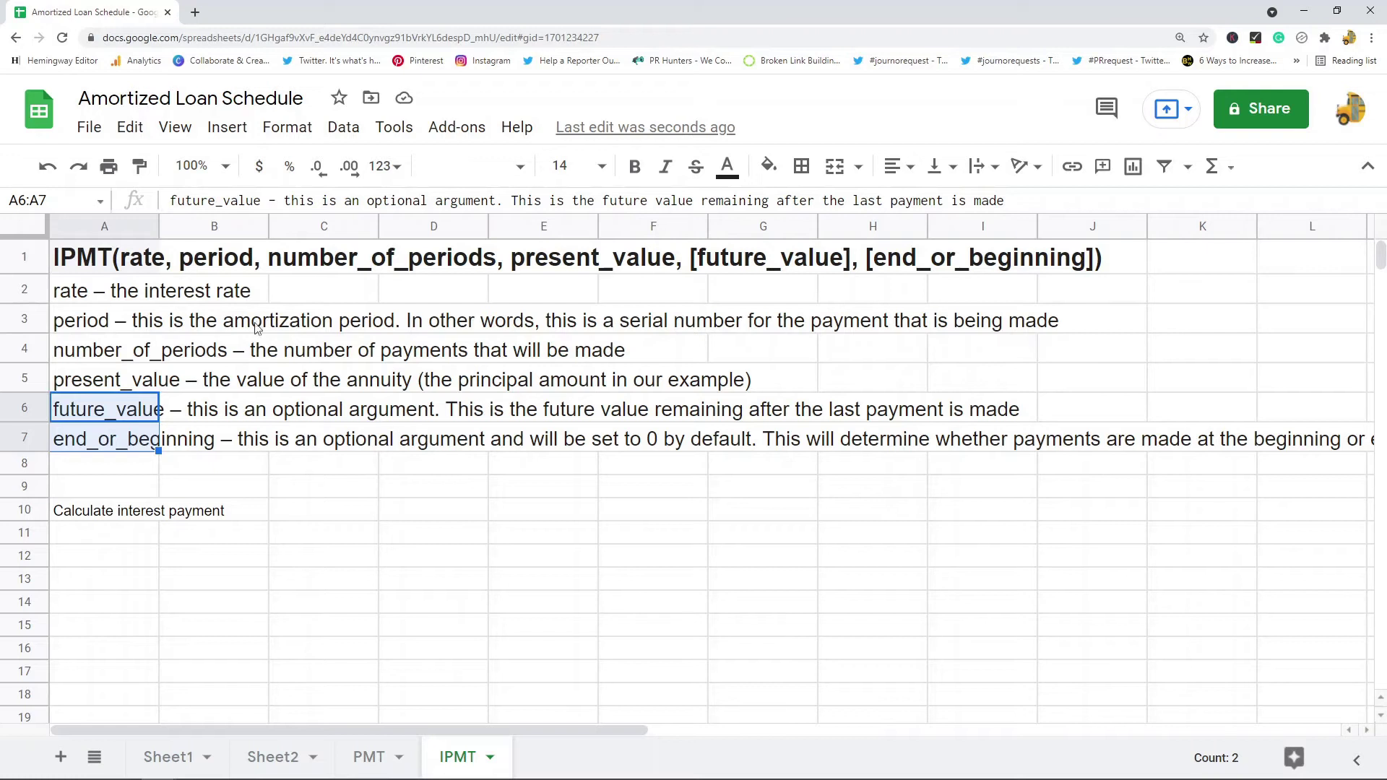
Copy the full IPMT syntax text from A1 of the IPMT sheet into D2 of Sheet2.
key(ctrl+Home)
drag(838, 200, 170, 201)
key(ctrl+c)
click(273, 755)
click(824, 285)
key(ctrl+v)
key(ctrl+z)
click(500, 265)
key(ctrl+v)
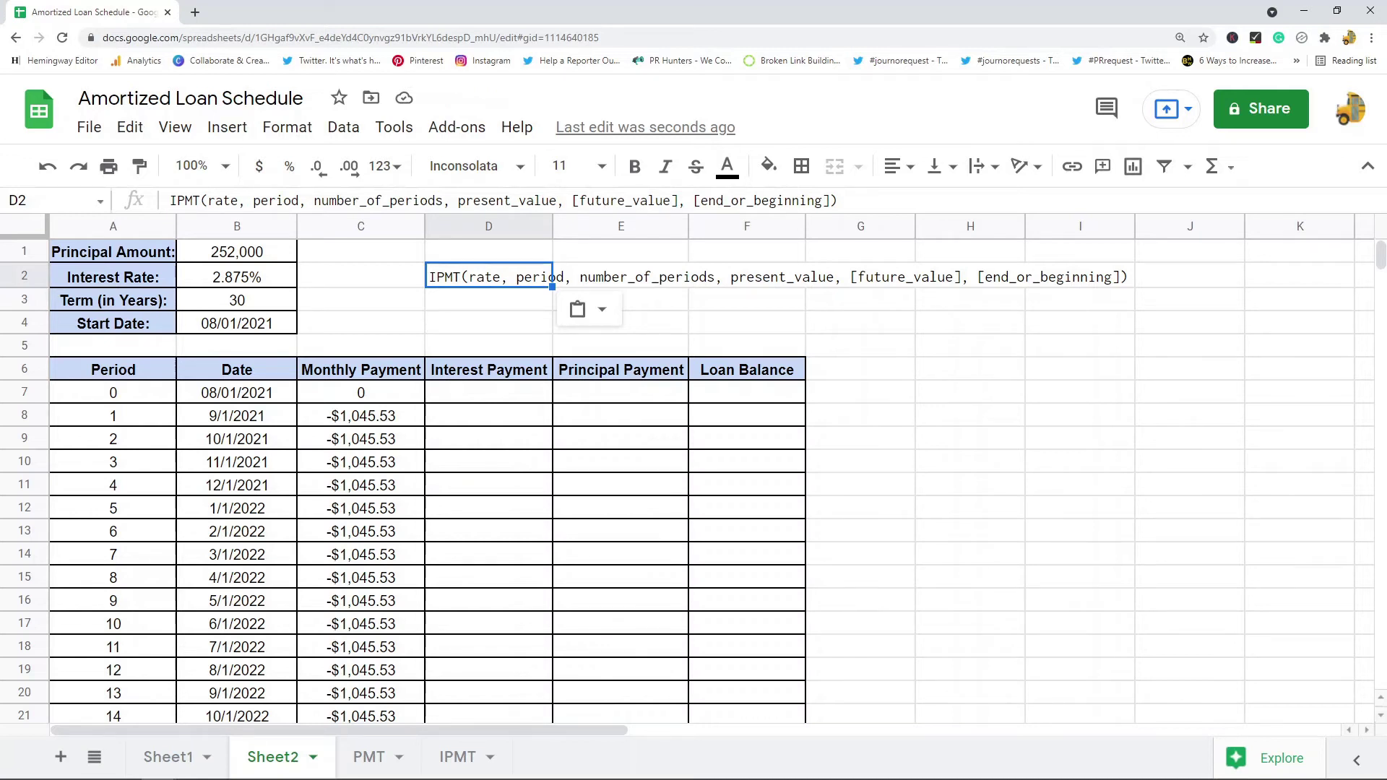
Enter 0 in D7 as the interest payment for period 0.
click(488, 397)
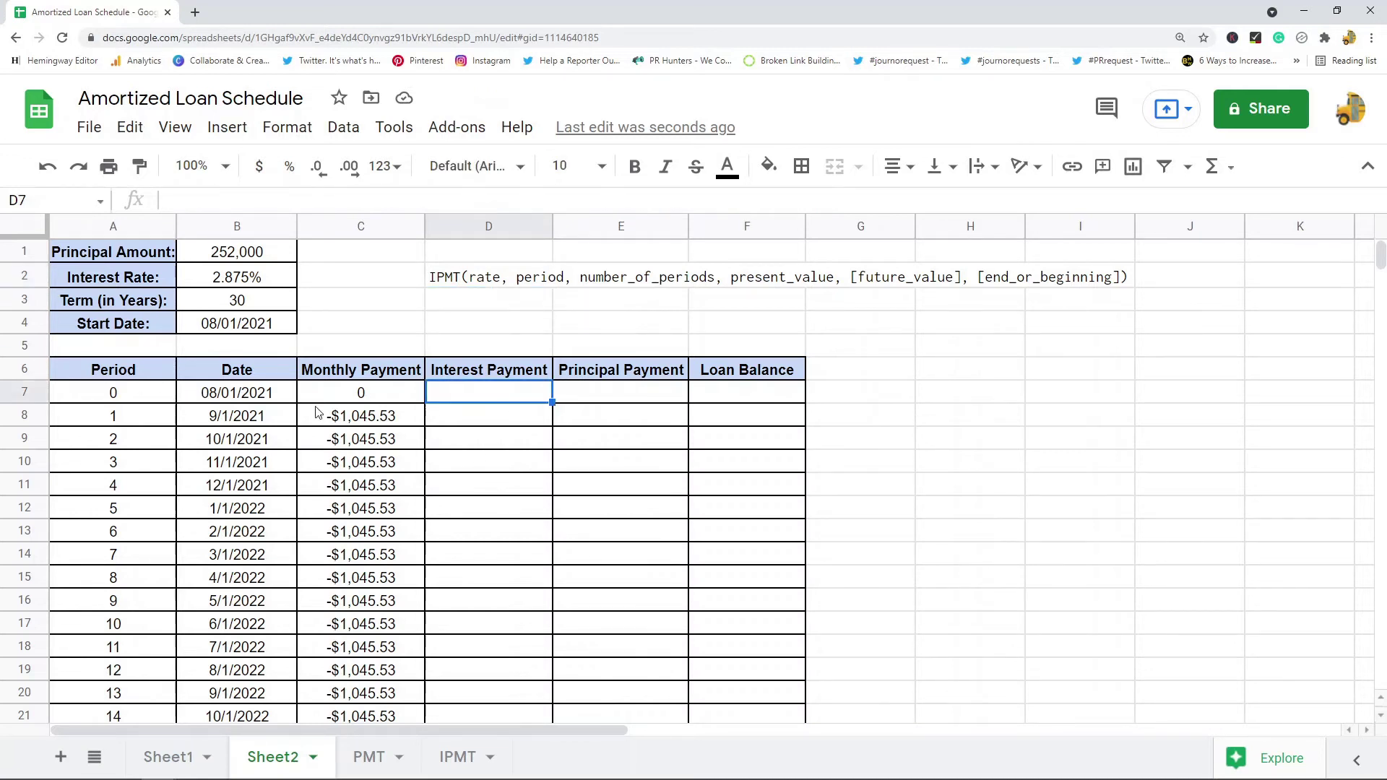
text(0)
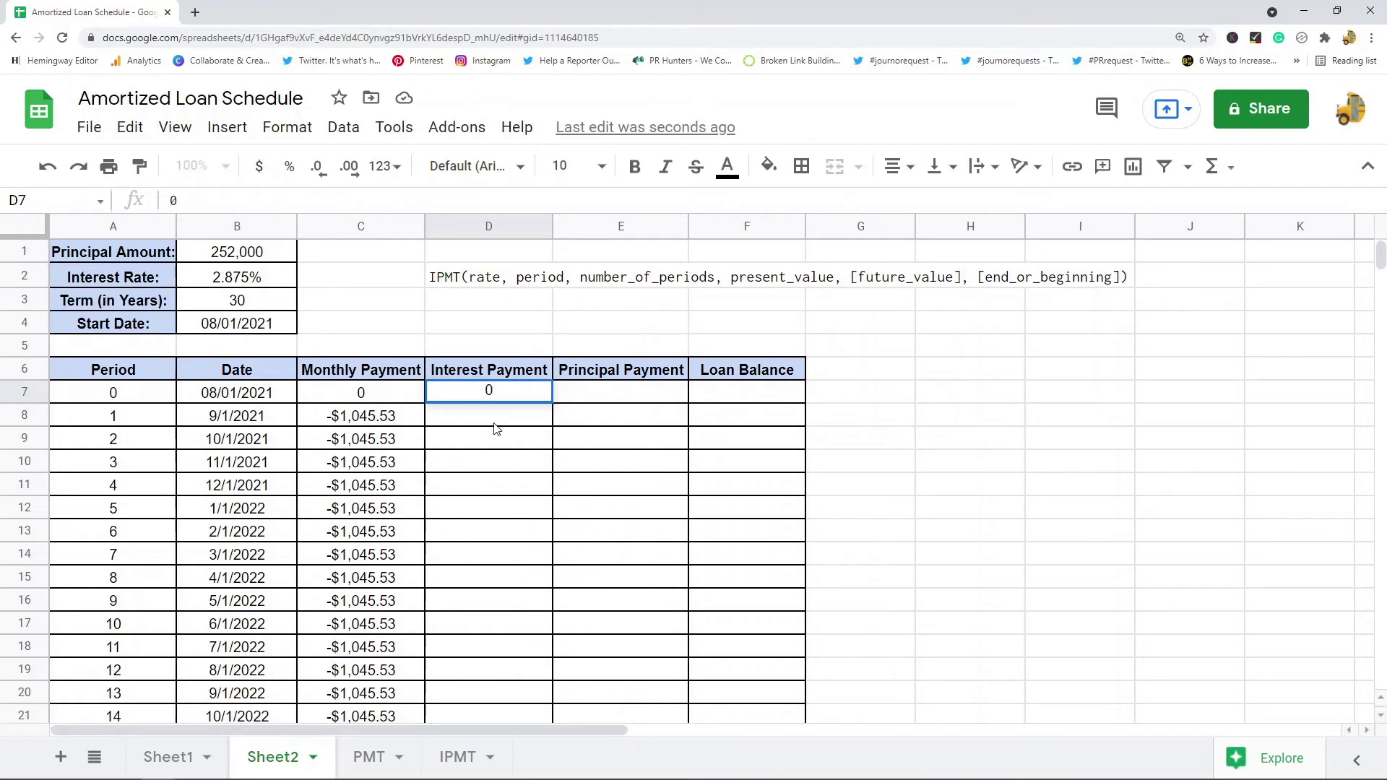
key(Return)
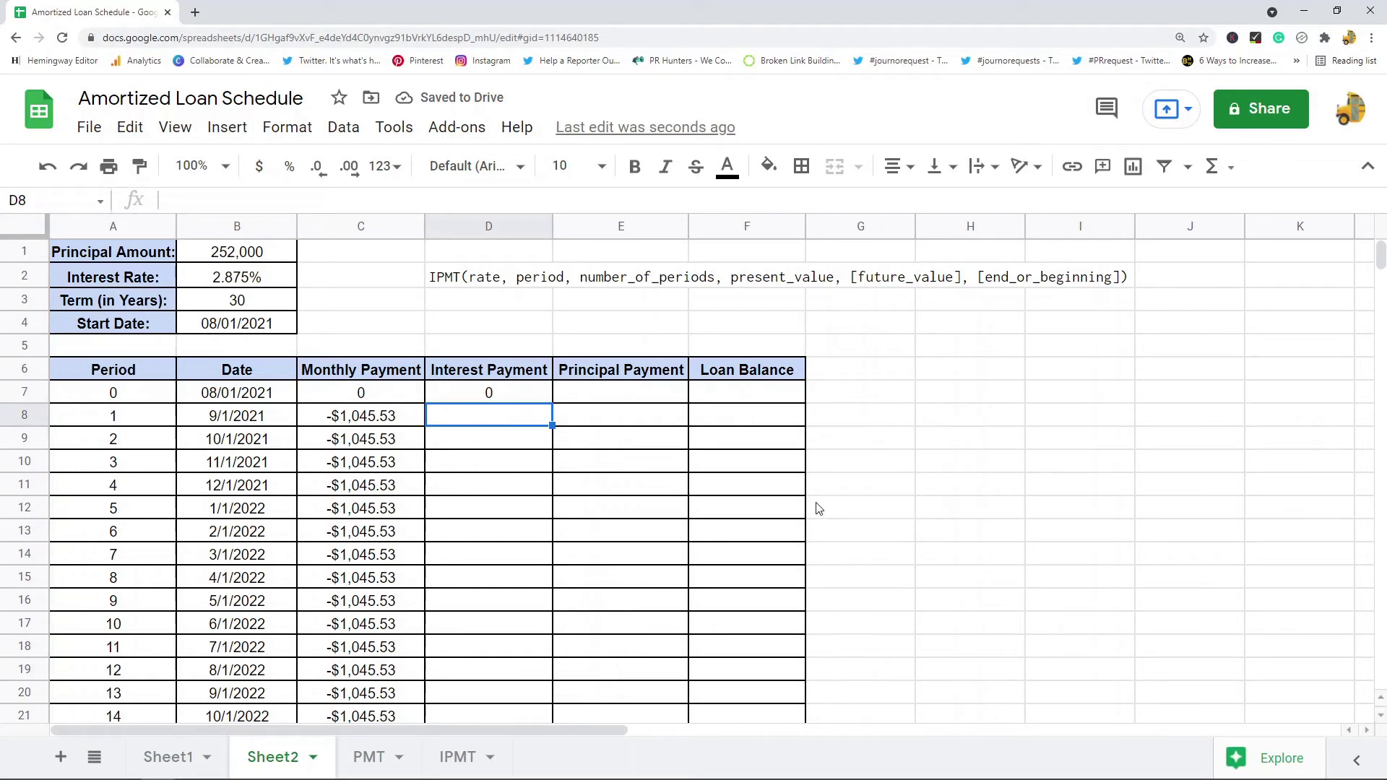
Calculate period 1's interest in D8 with =IPMT($B$2/12,A8,$B$3*12,$B$1) and autofill the formula down the Interest Payment column.
text(=IPMT)
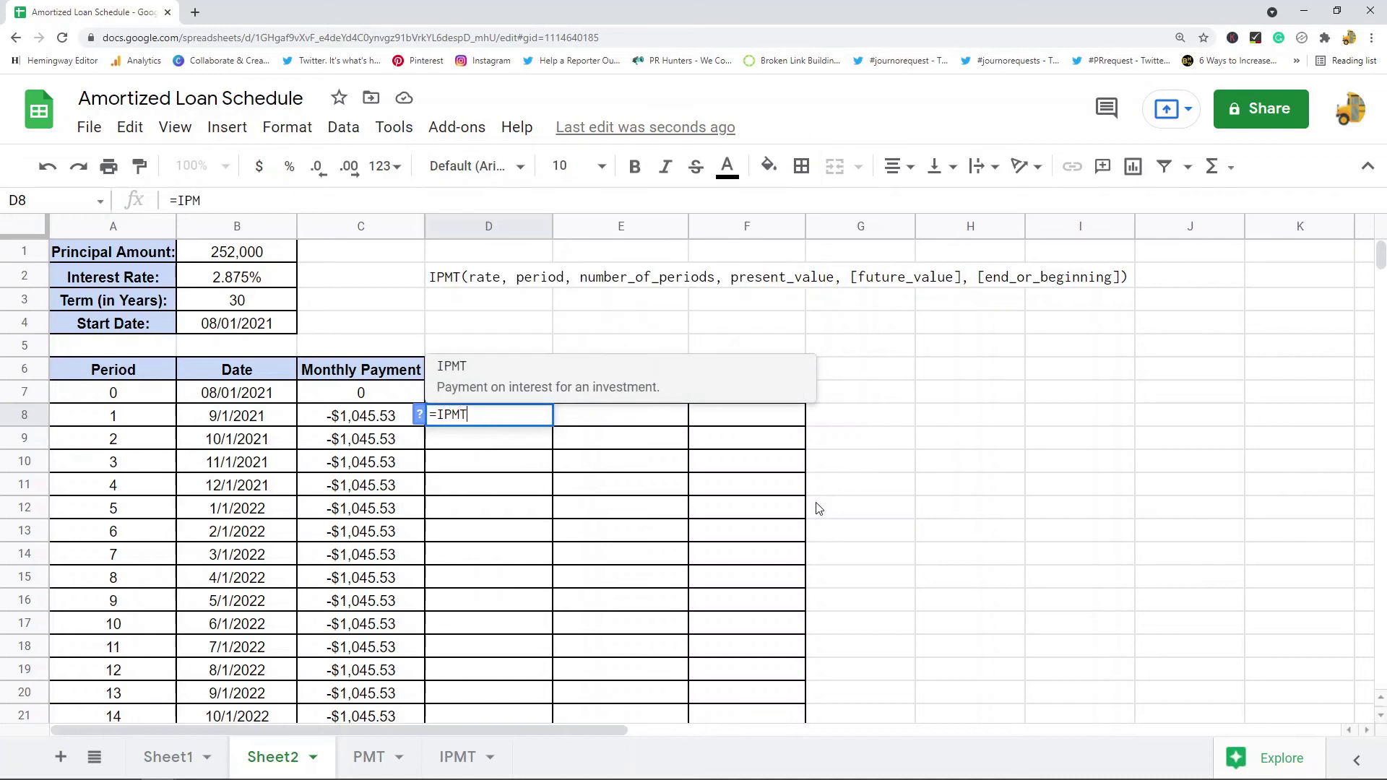
text(()
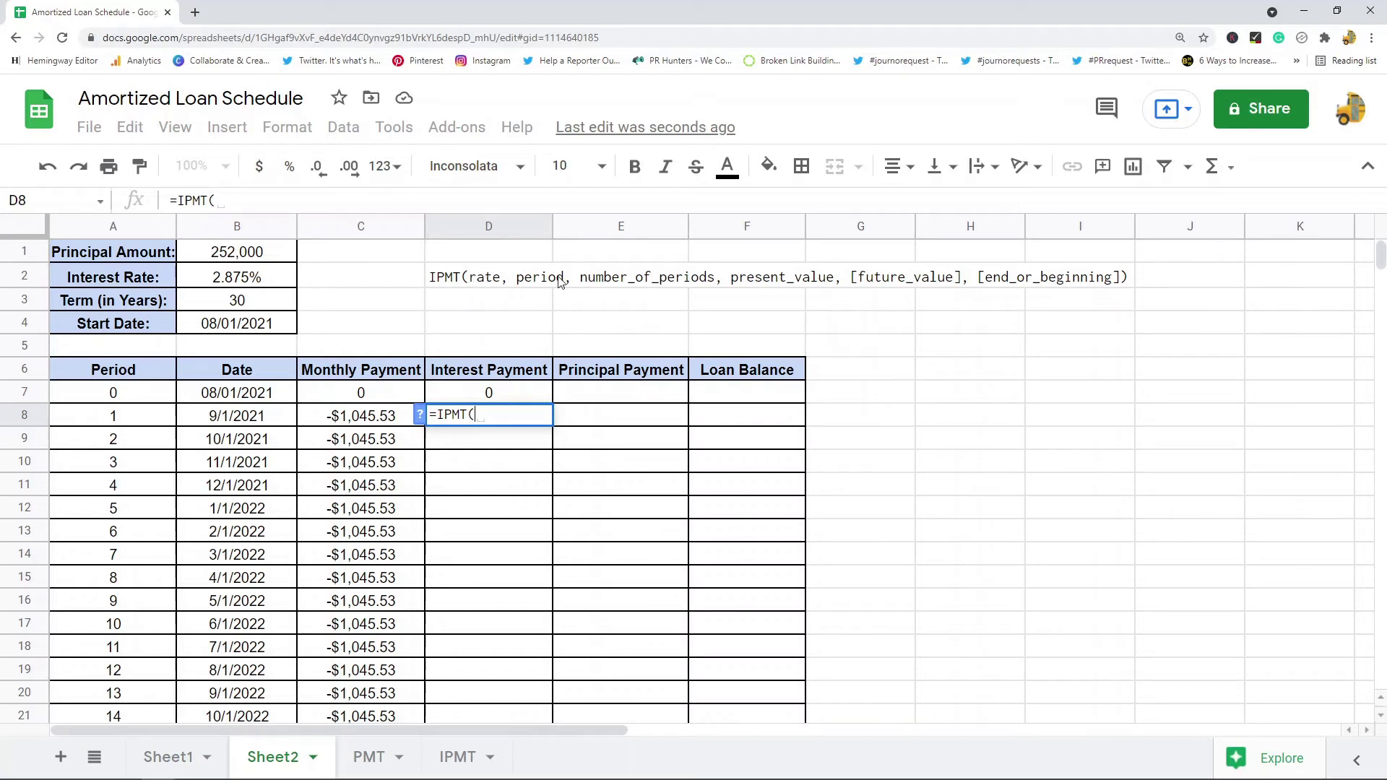
click(244, 280)
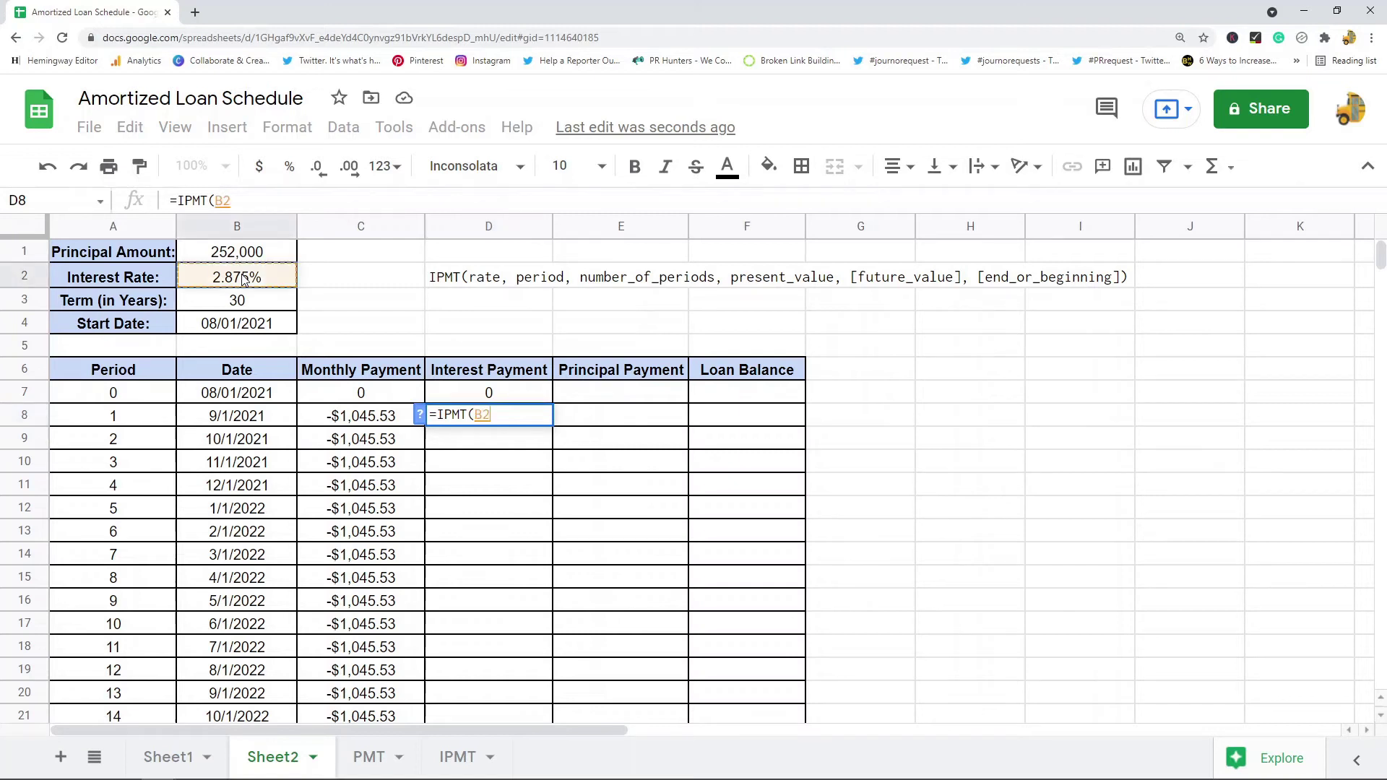
key(F4)
text(/12)
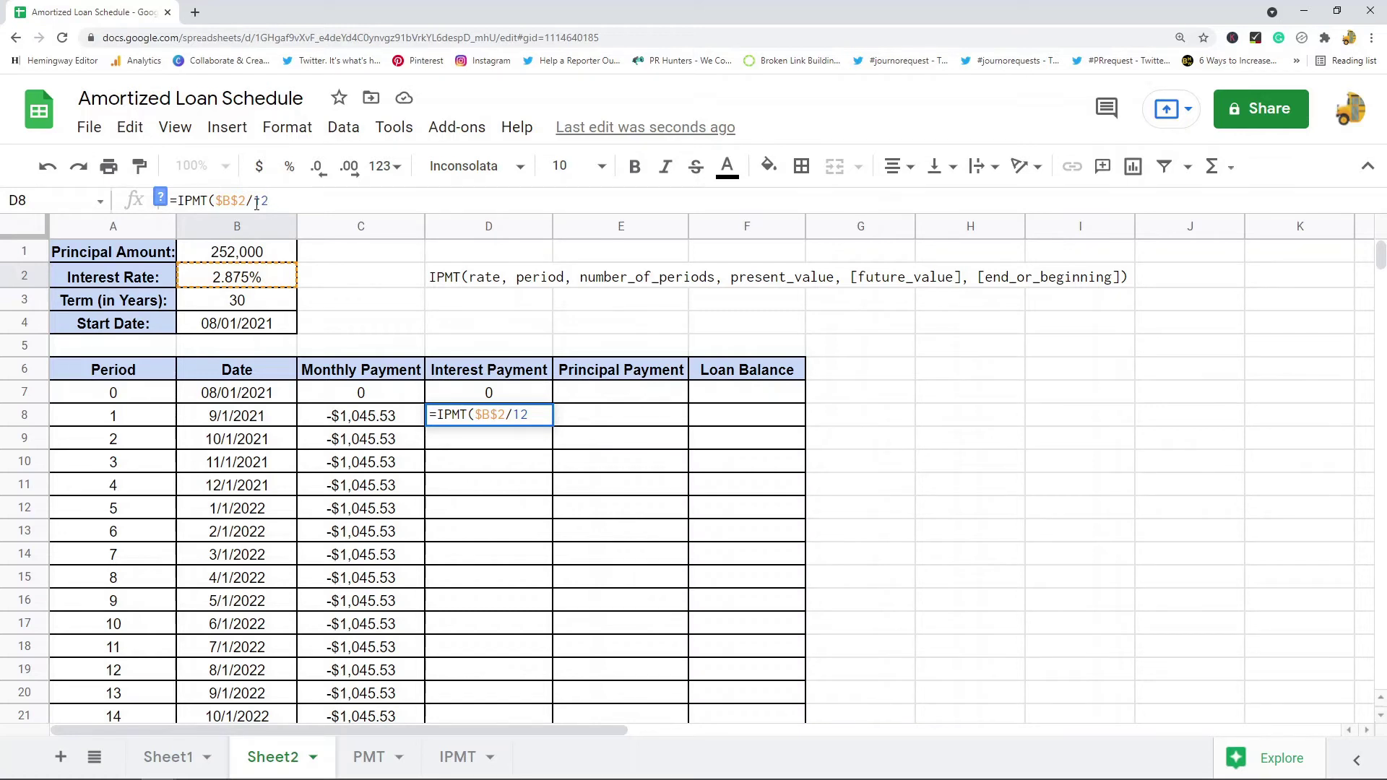
text(,)
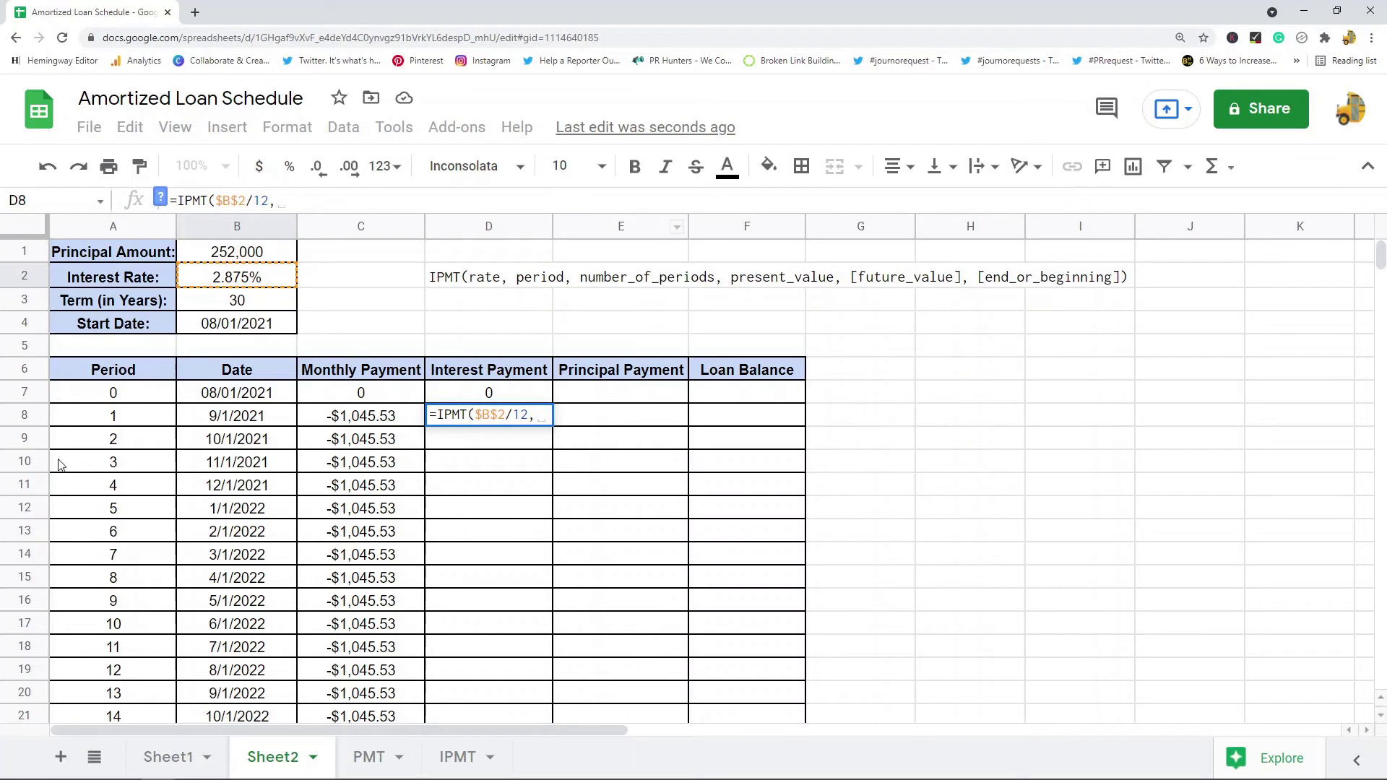
click(115, 421)
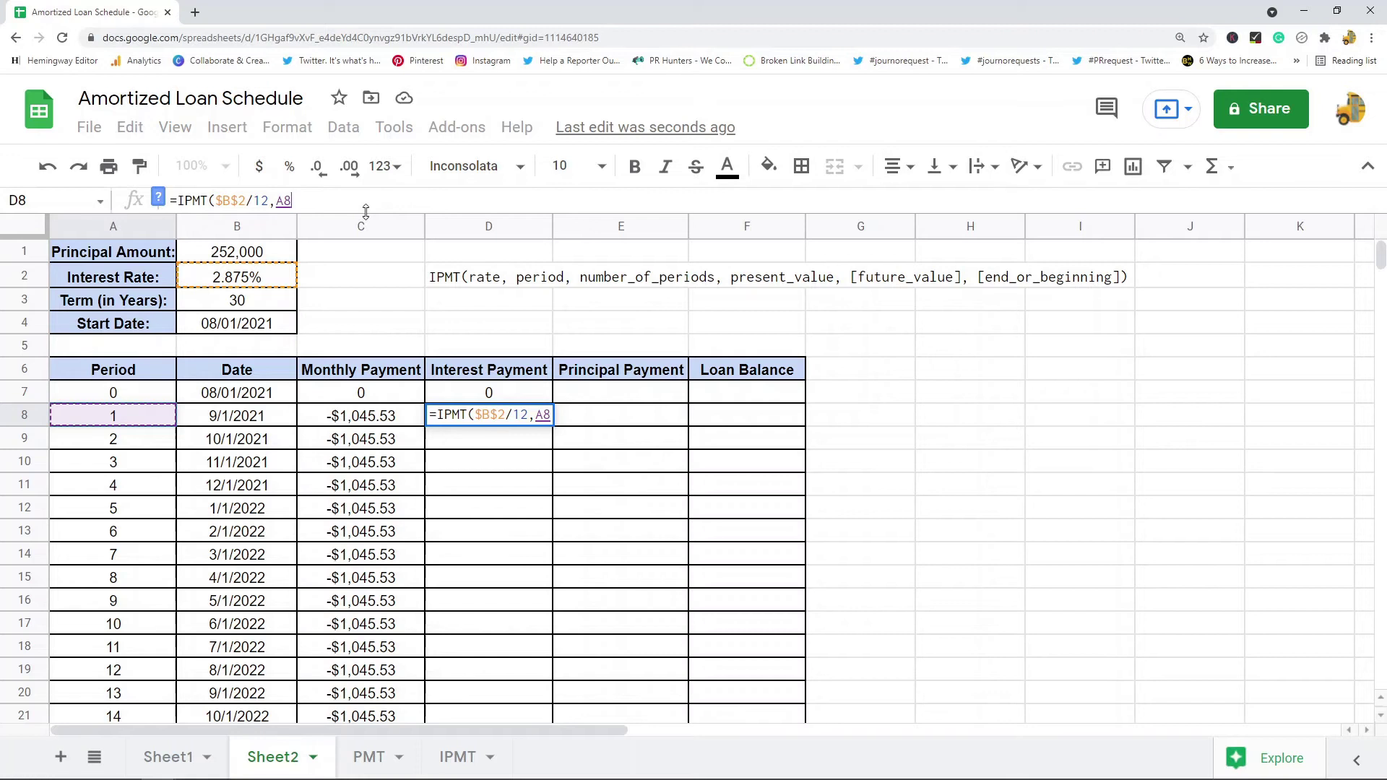
text(,)
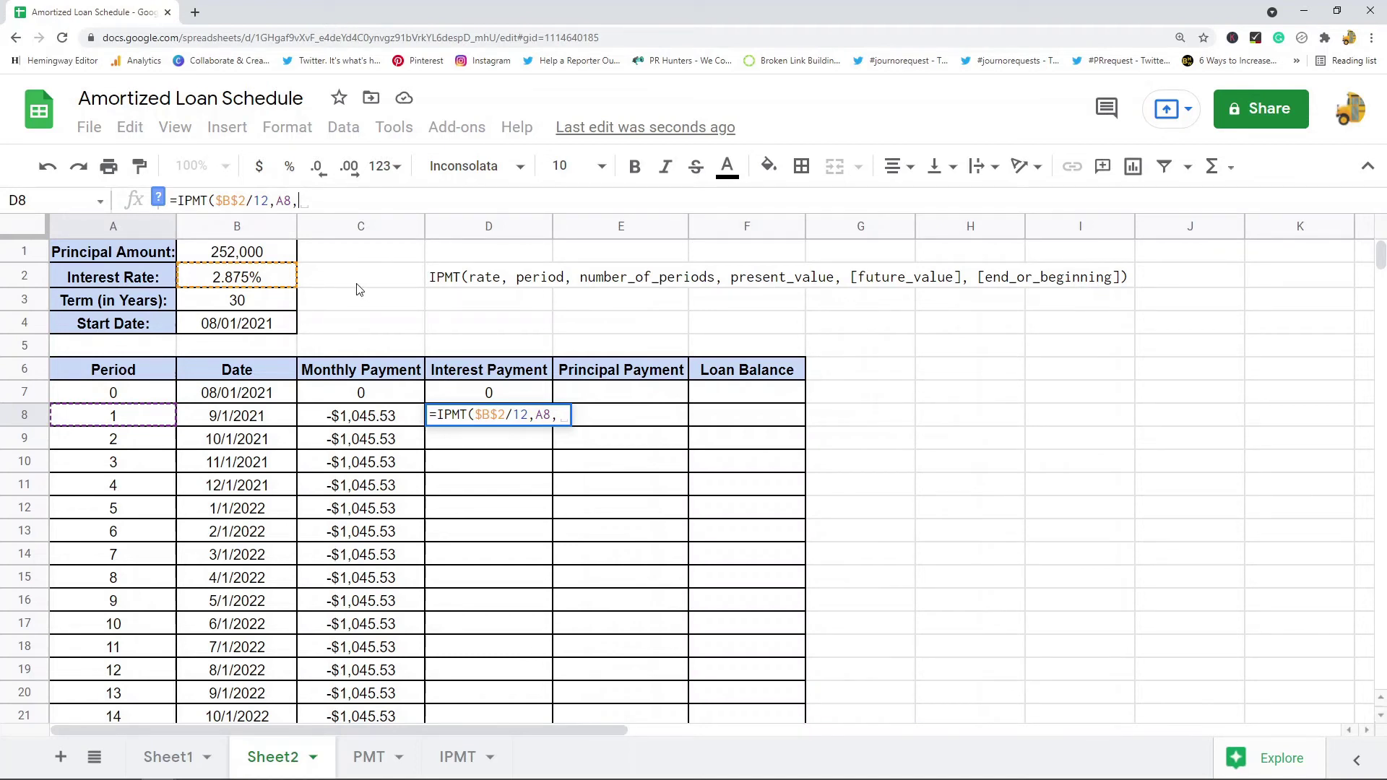
click(239, 303)
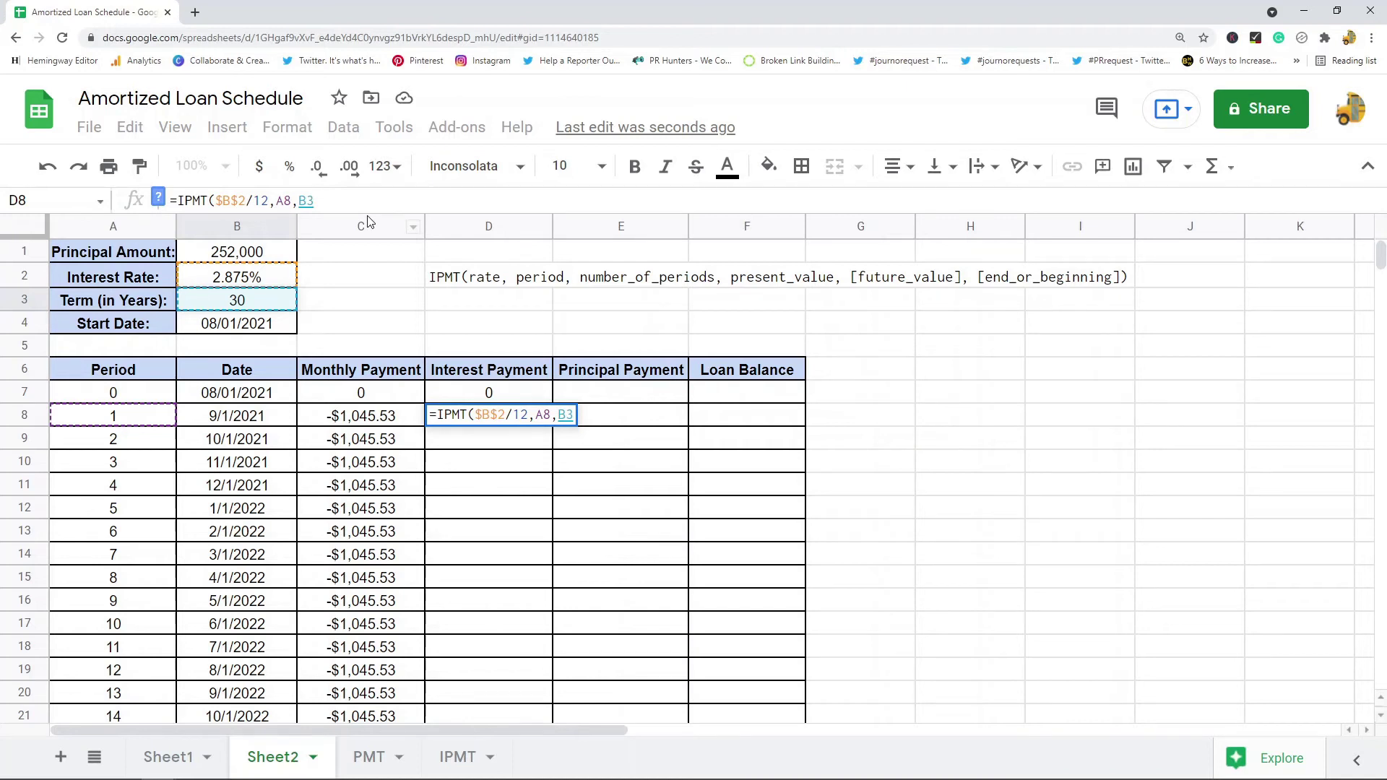
key(F4)
text(*12)
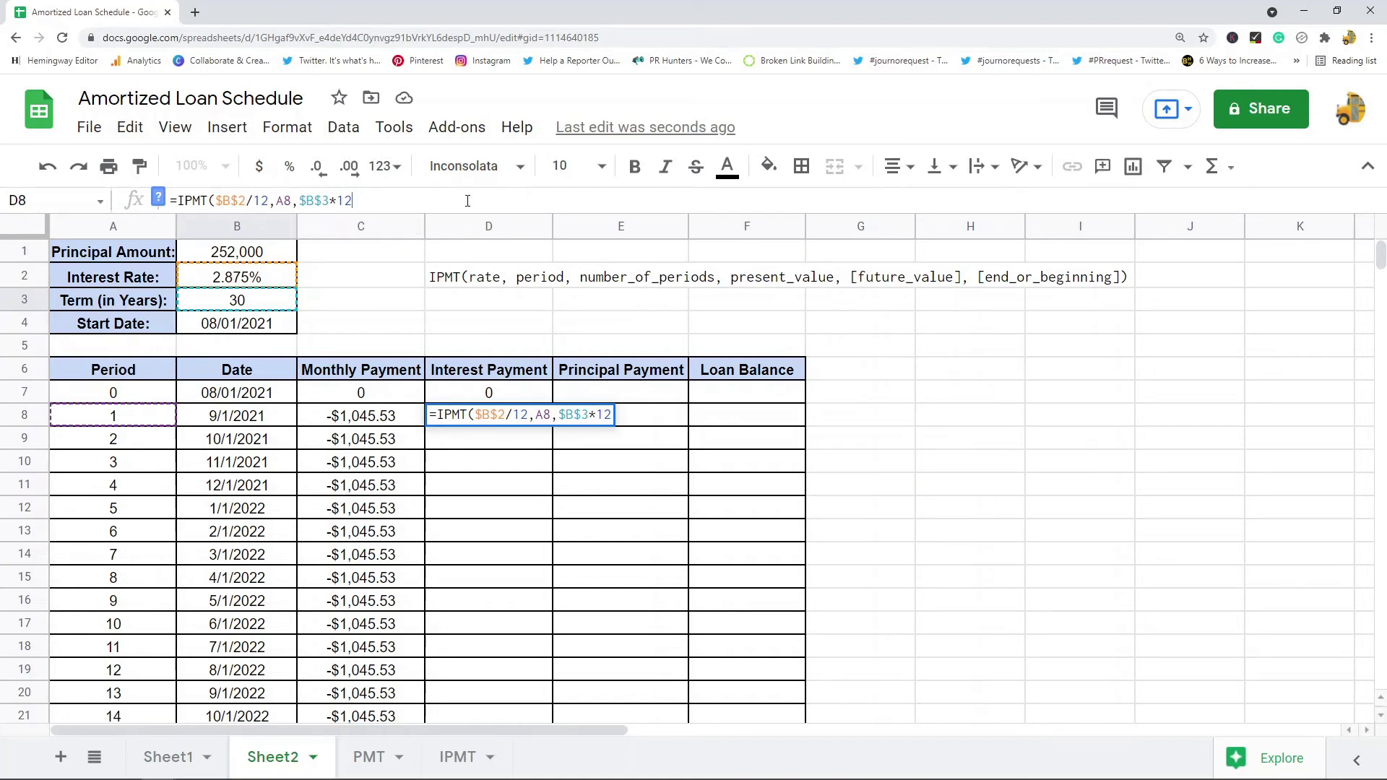
text(,)
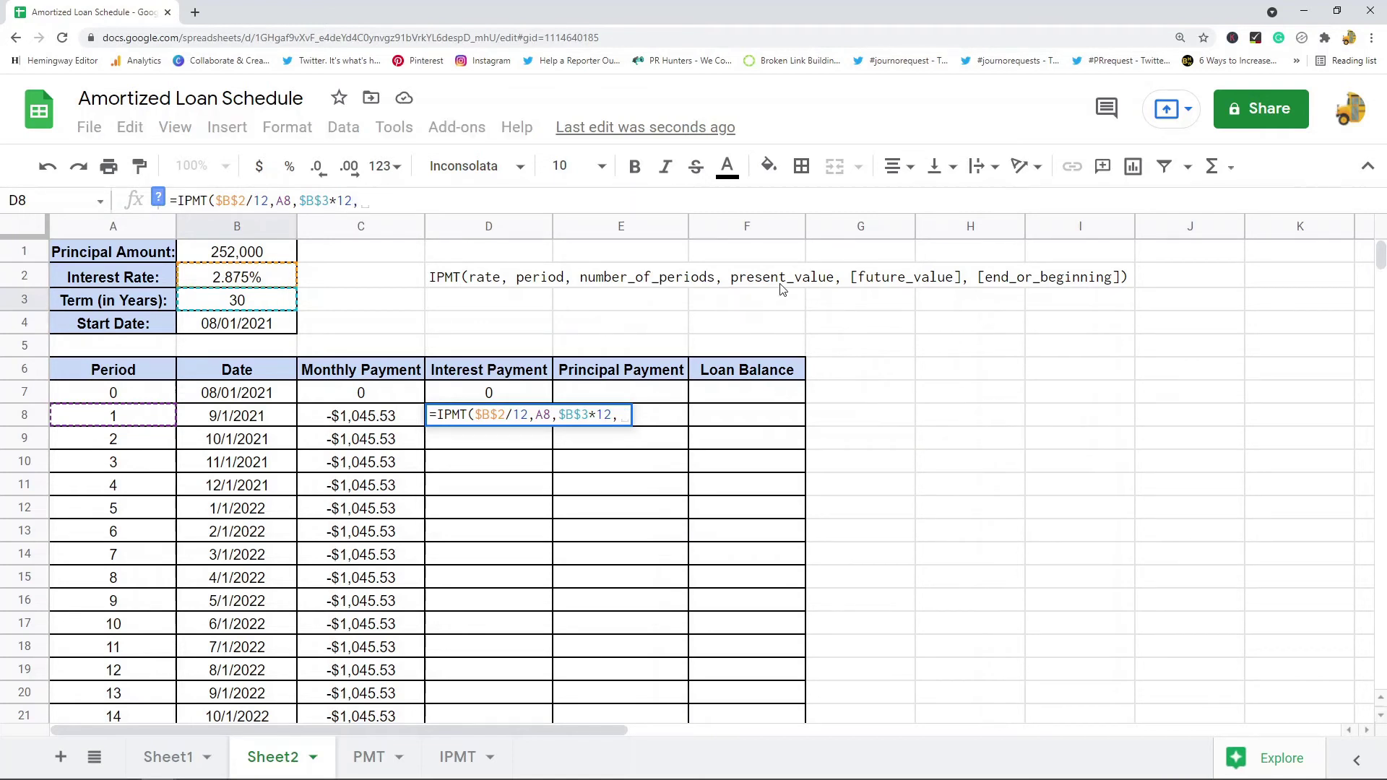
click(268, 260)
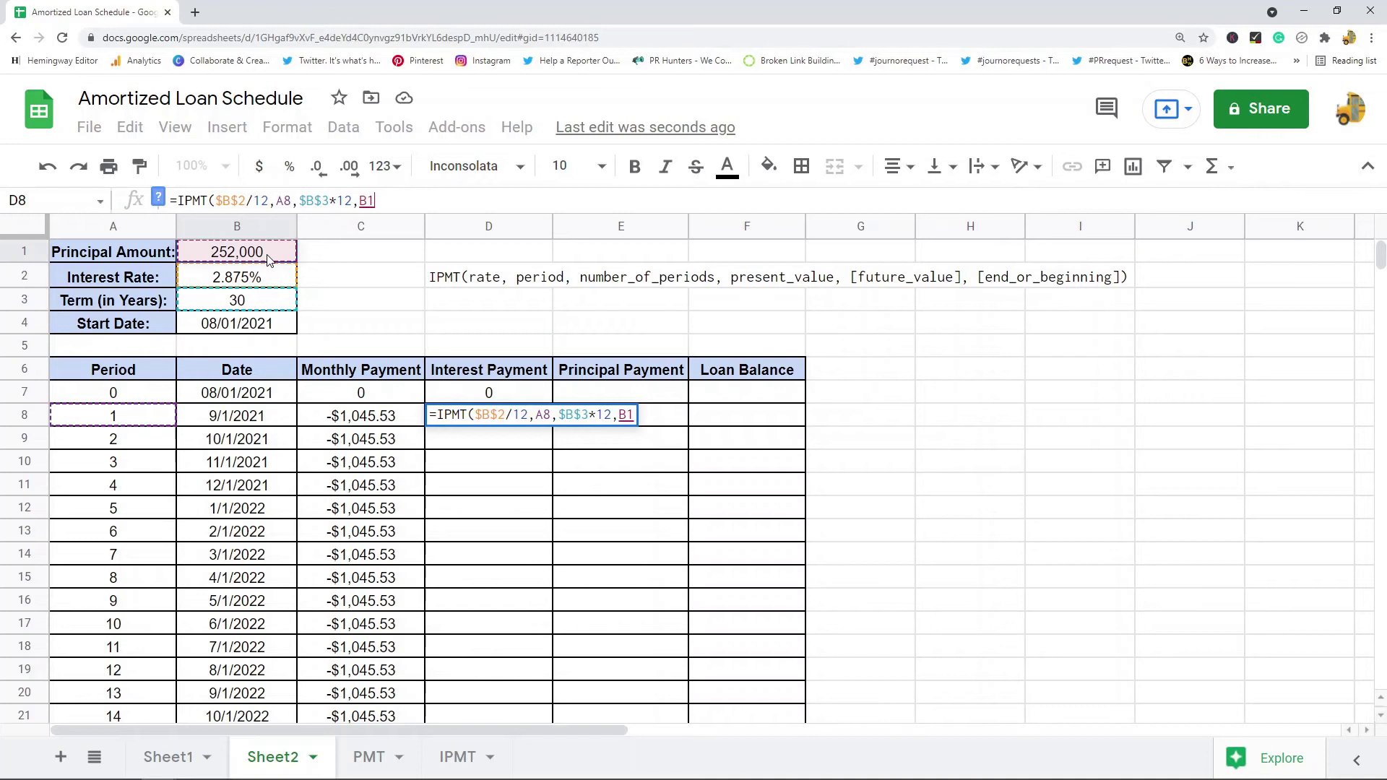
key(F4)
text())
key(Return)
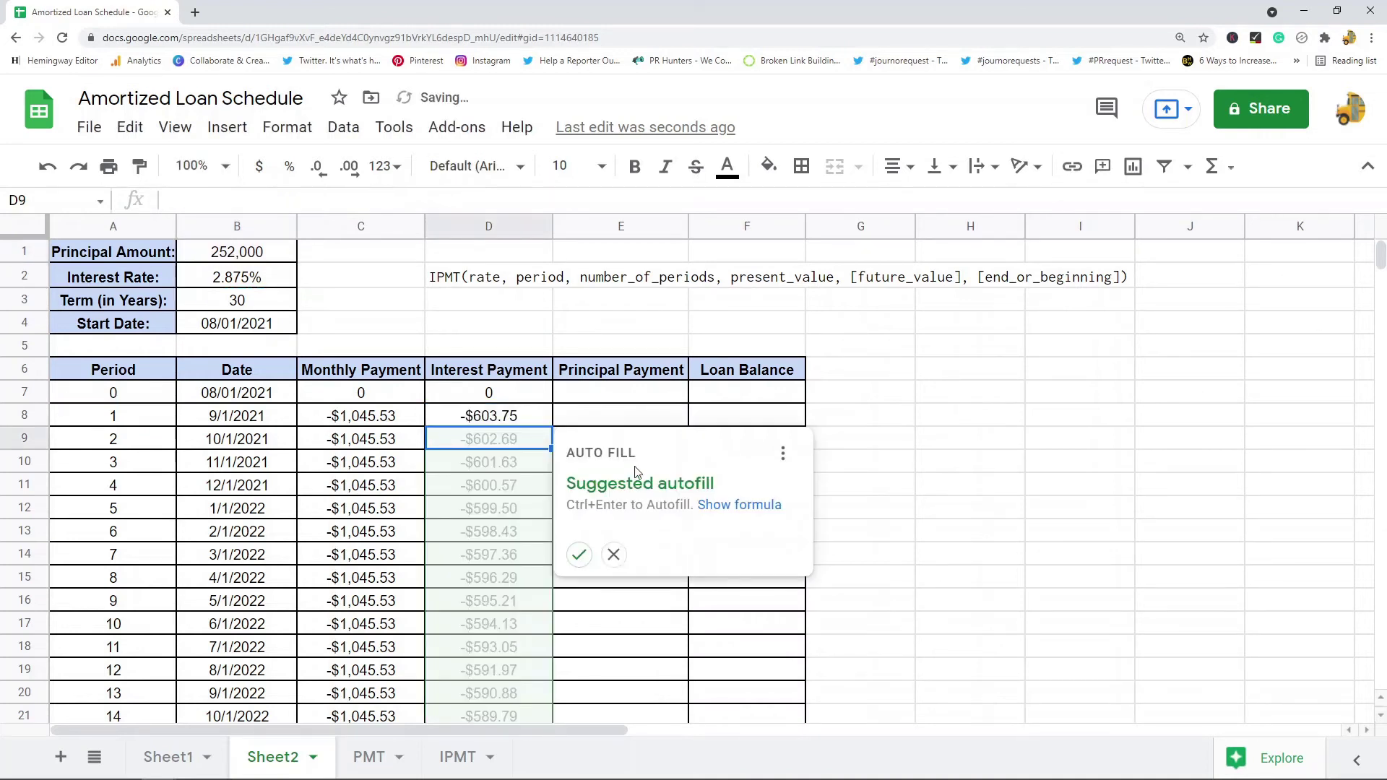
click(579, 554)
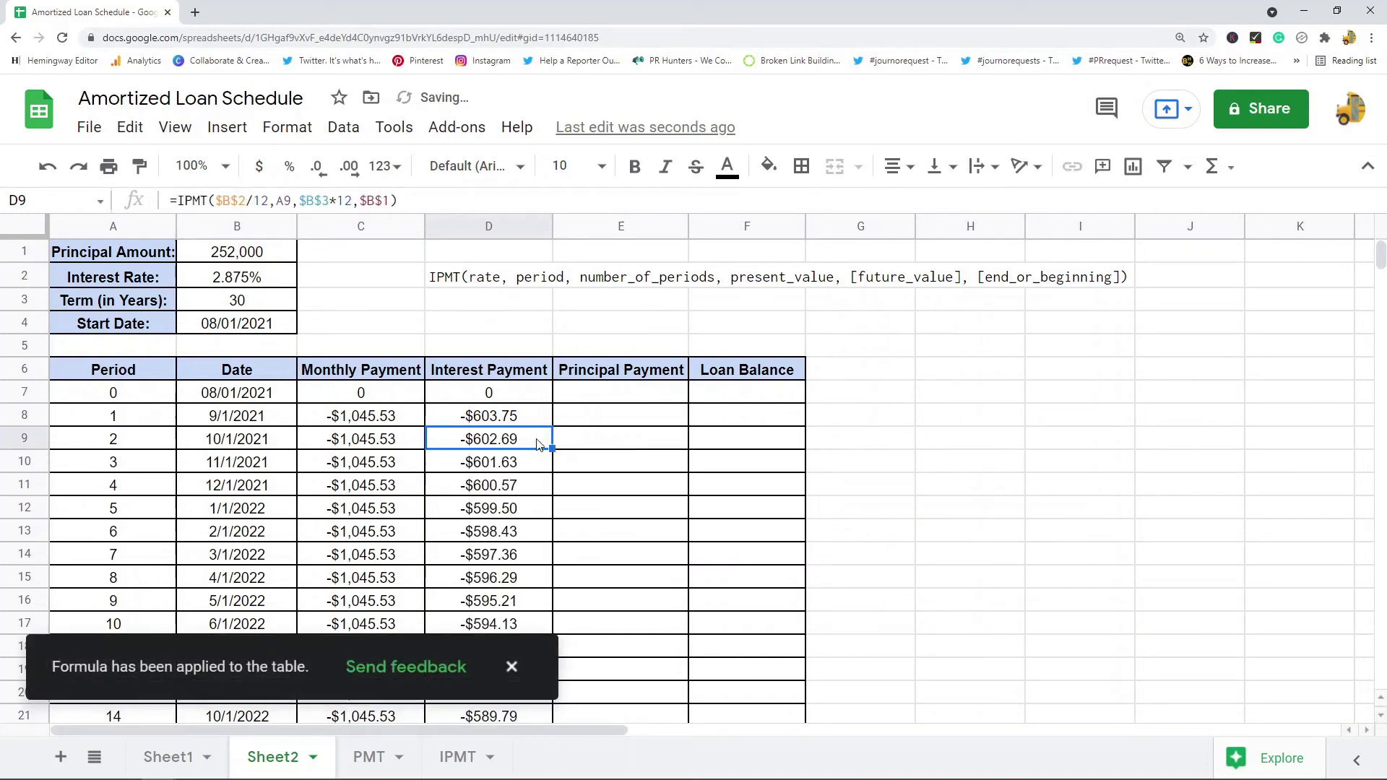
click(509, 666)
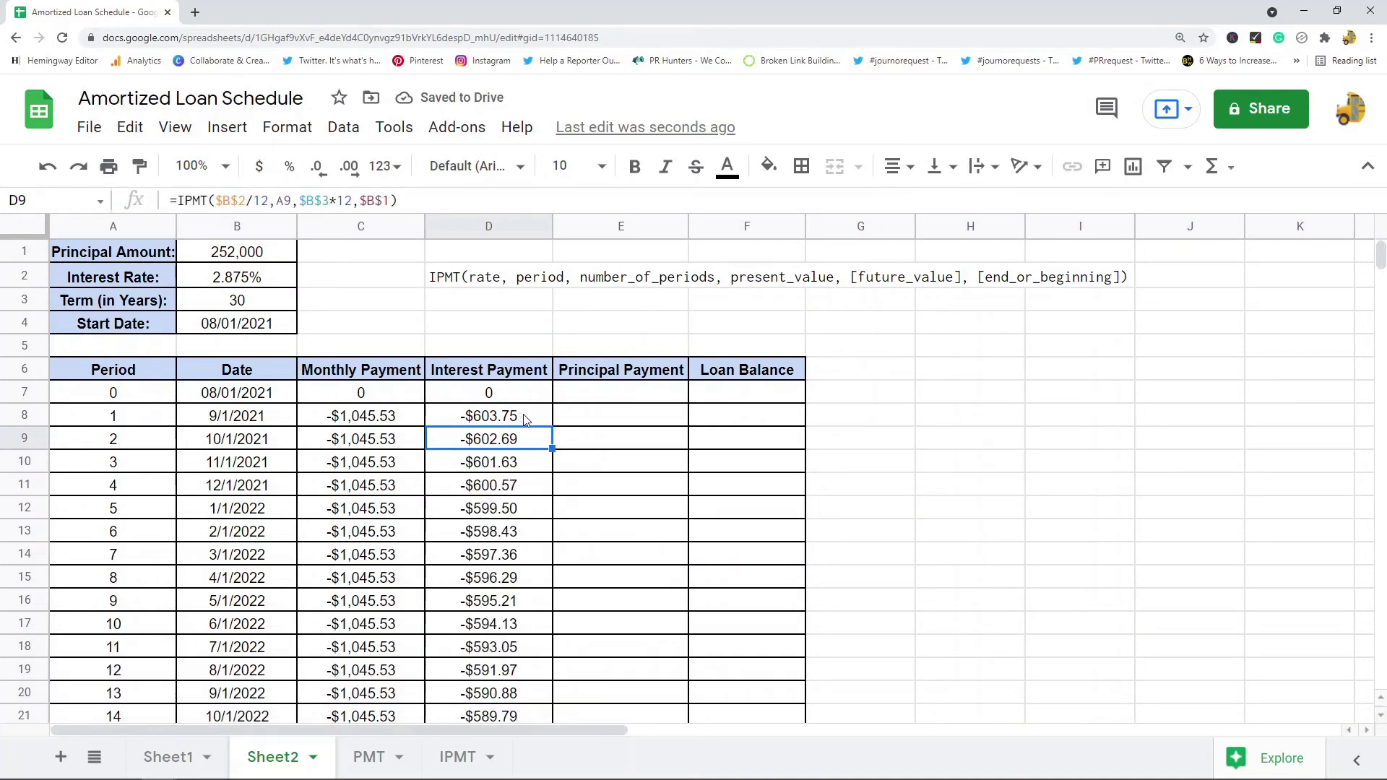
Review the filled Interest Payment values from the first periods through the last years of the schedule.
scroll(530, 440, down, 4)
scroll(531, 416, up, 4)
scroll(518, 443, down, 10)
click(517, 439)
scroll(520, 470, down, 5)
scroll(522, 505, down, 20)
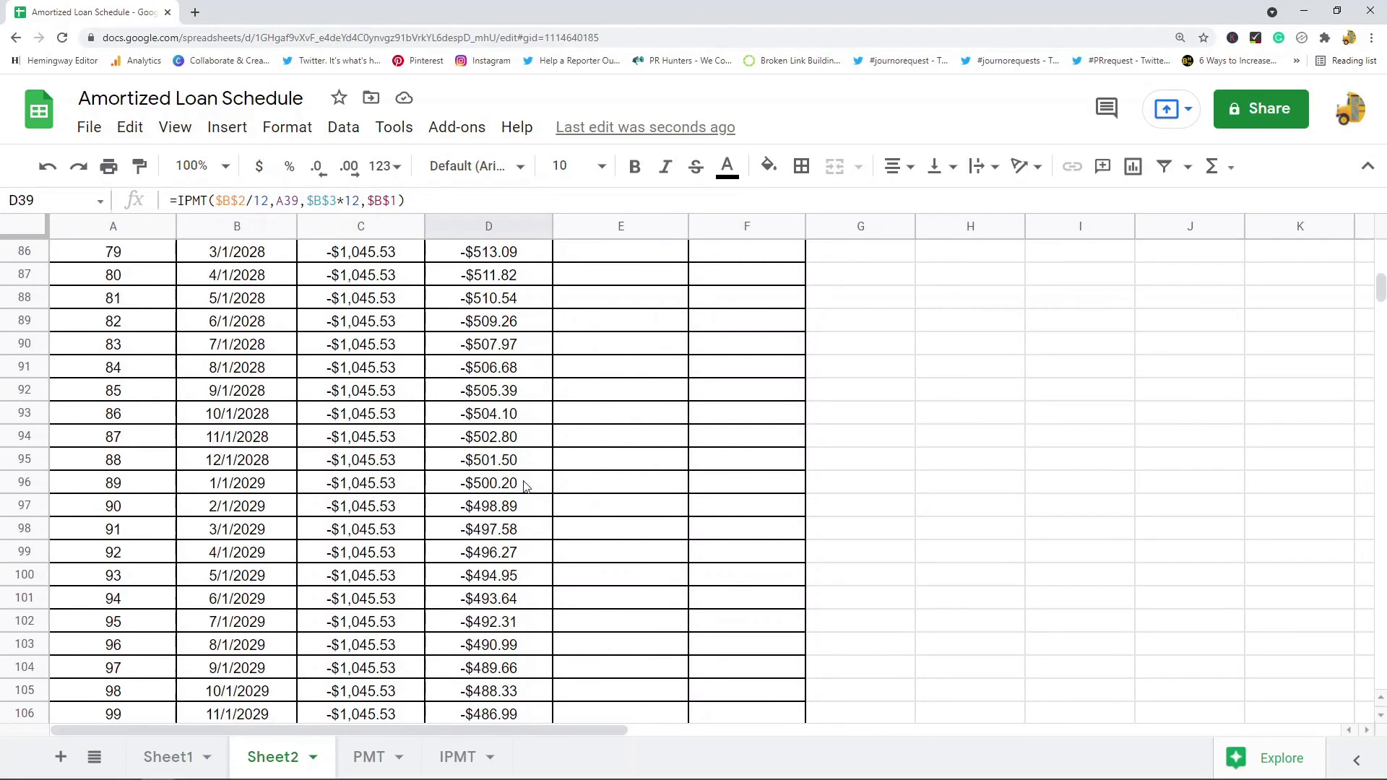
scroll(512, 427, down, 20)
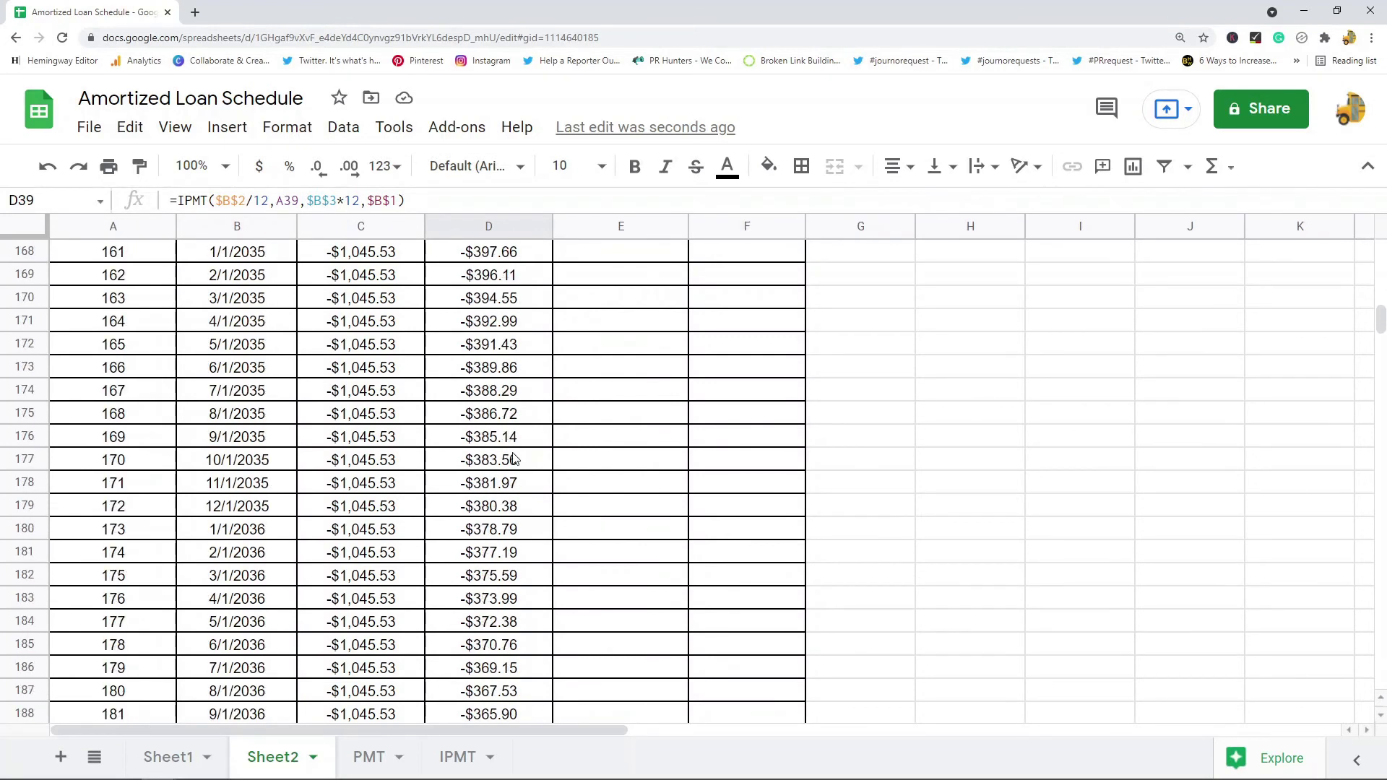
scroll(529, 457, down, 20)
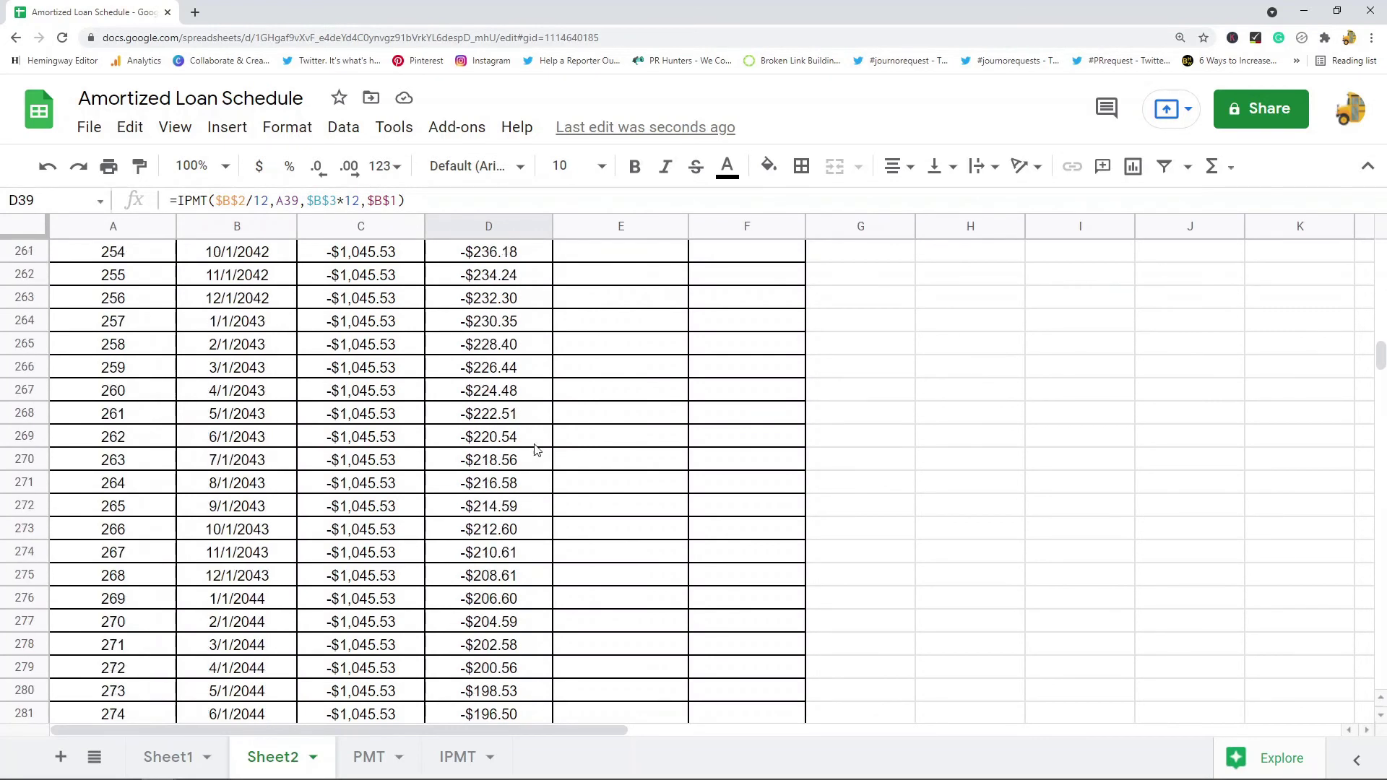
scroll(534, 434, down, 11)
scroll(542, 433, up, 18)
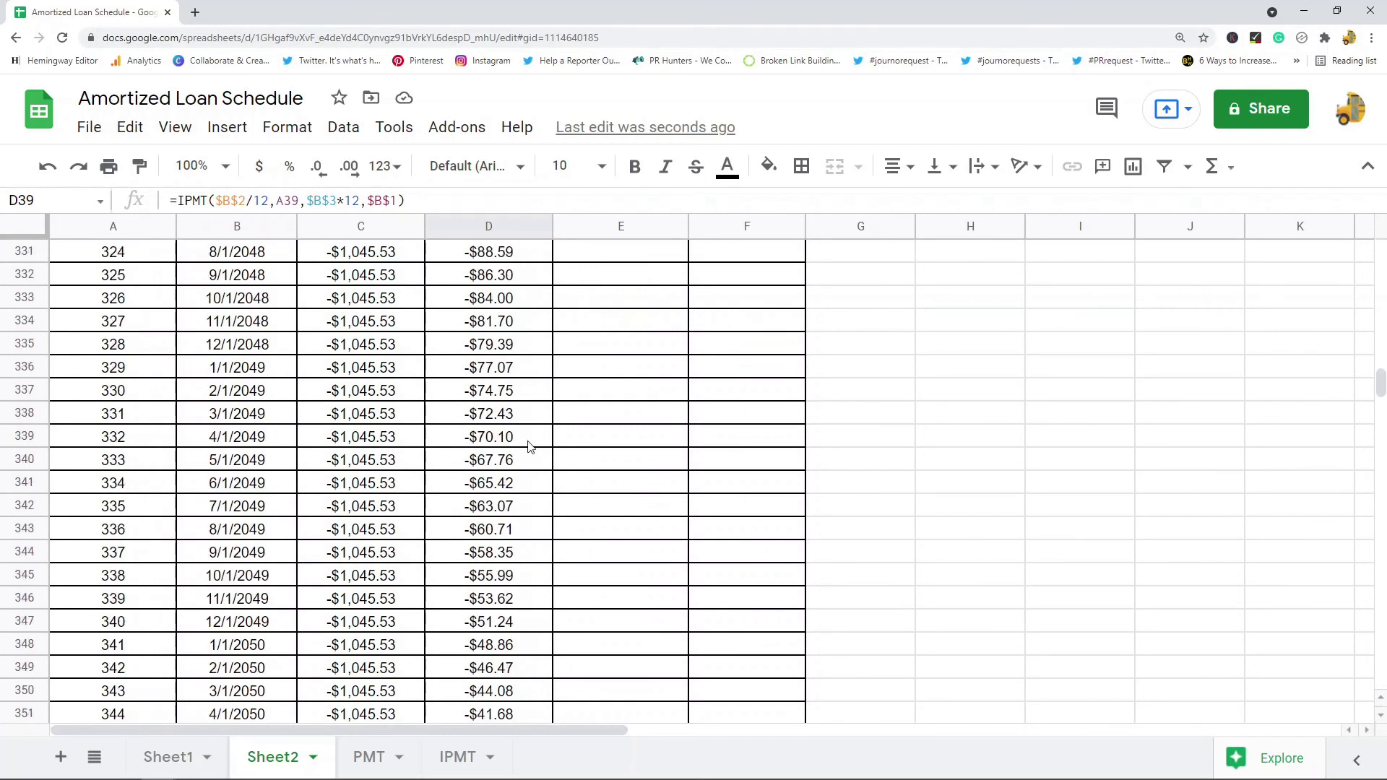
scroll(1139, 363, up, 20)
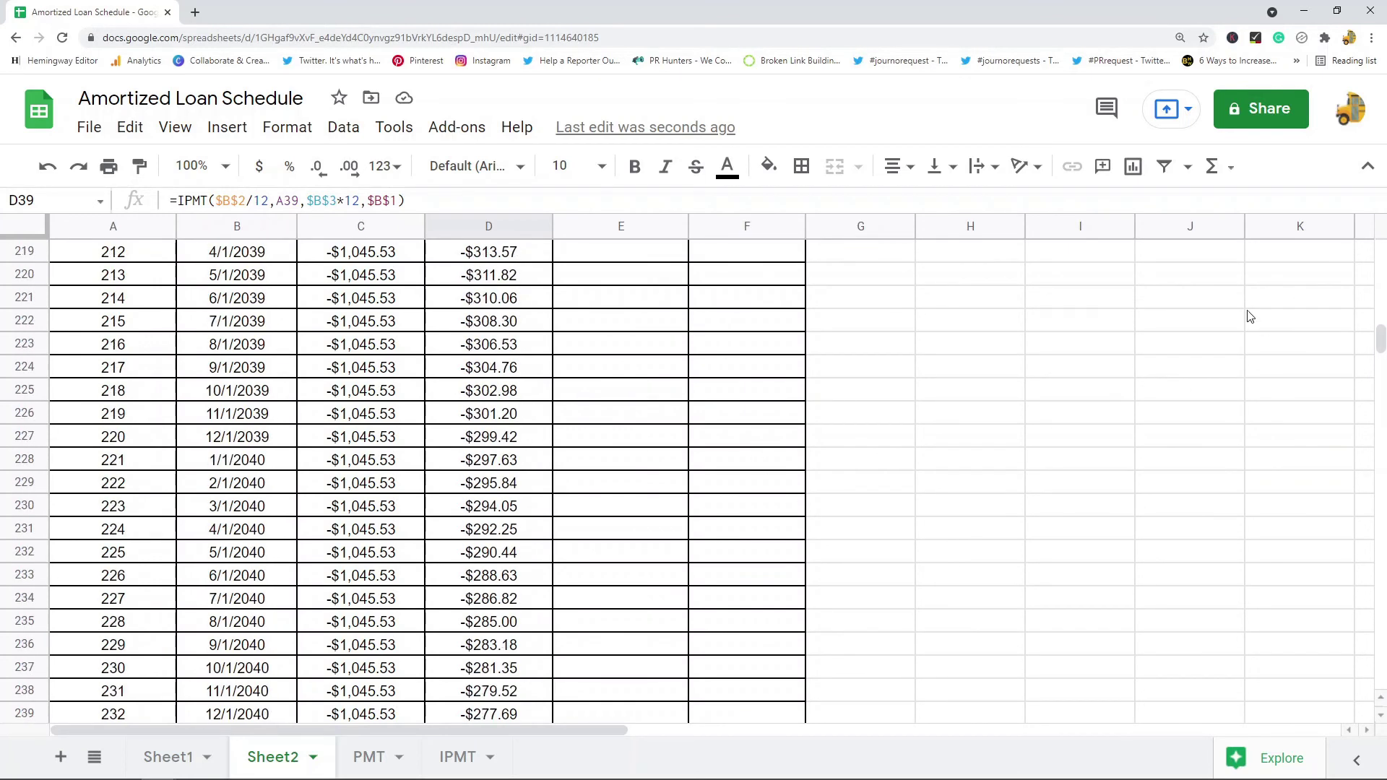
scroll(988, 354, up, 20)
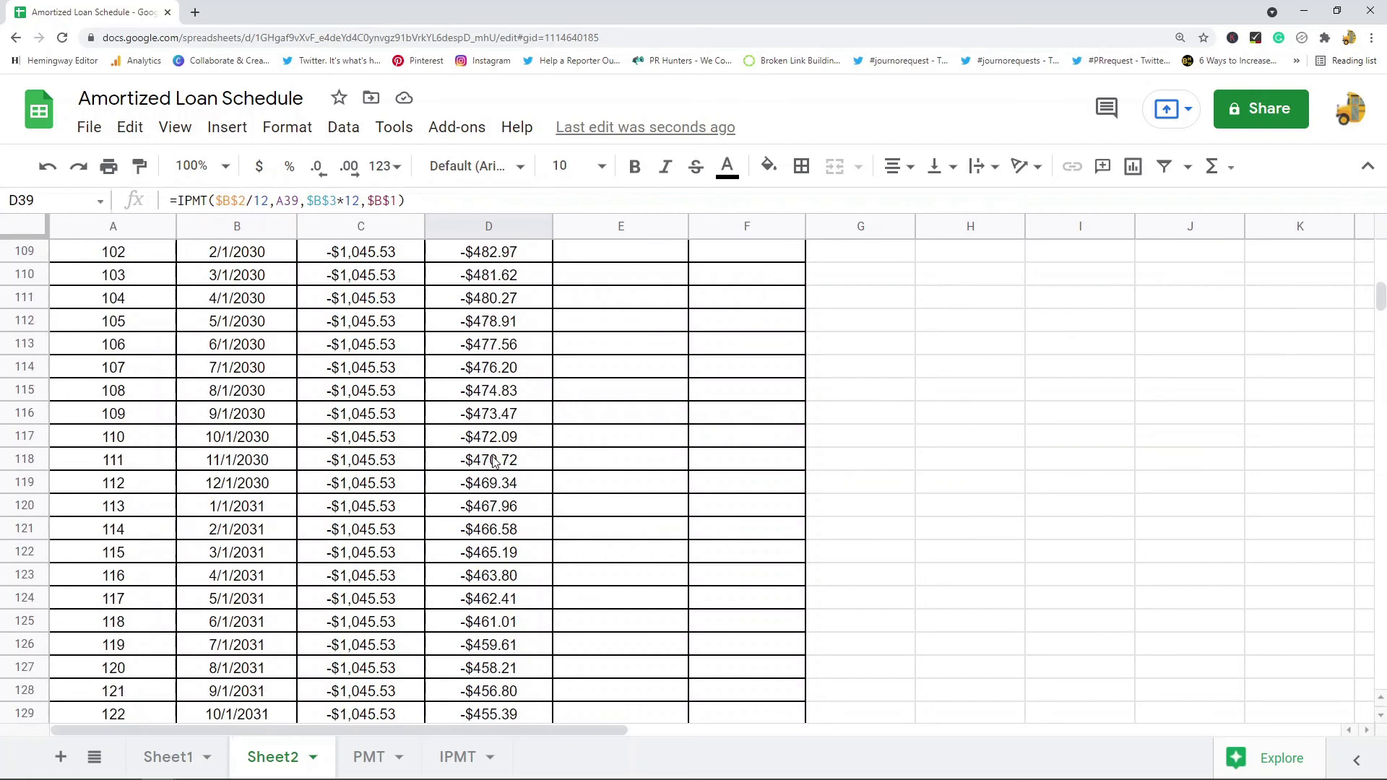
scroll(492, 460, up, 18)
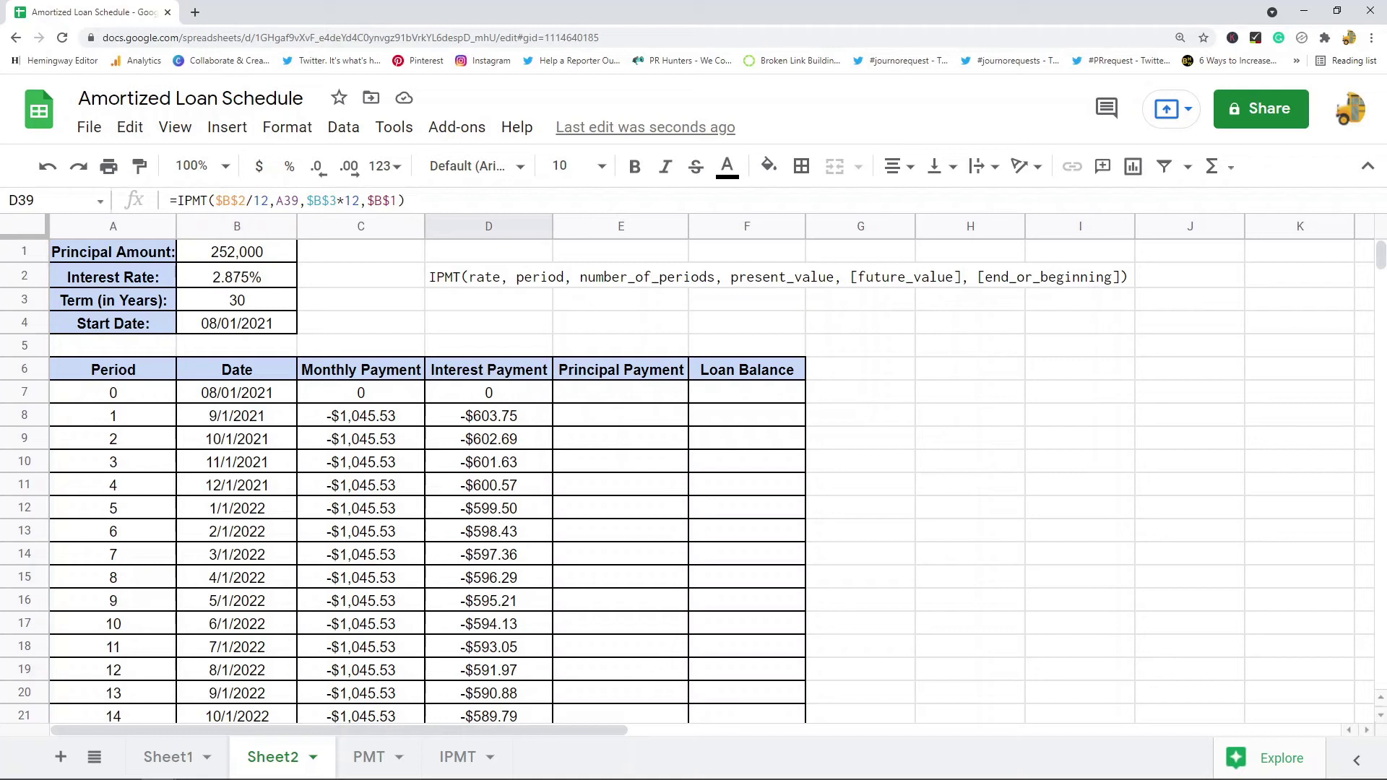
Replace the IPMT syntax text in D2 with the note "Monthly payment - interest".
click(453, 278)
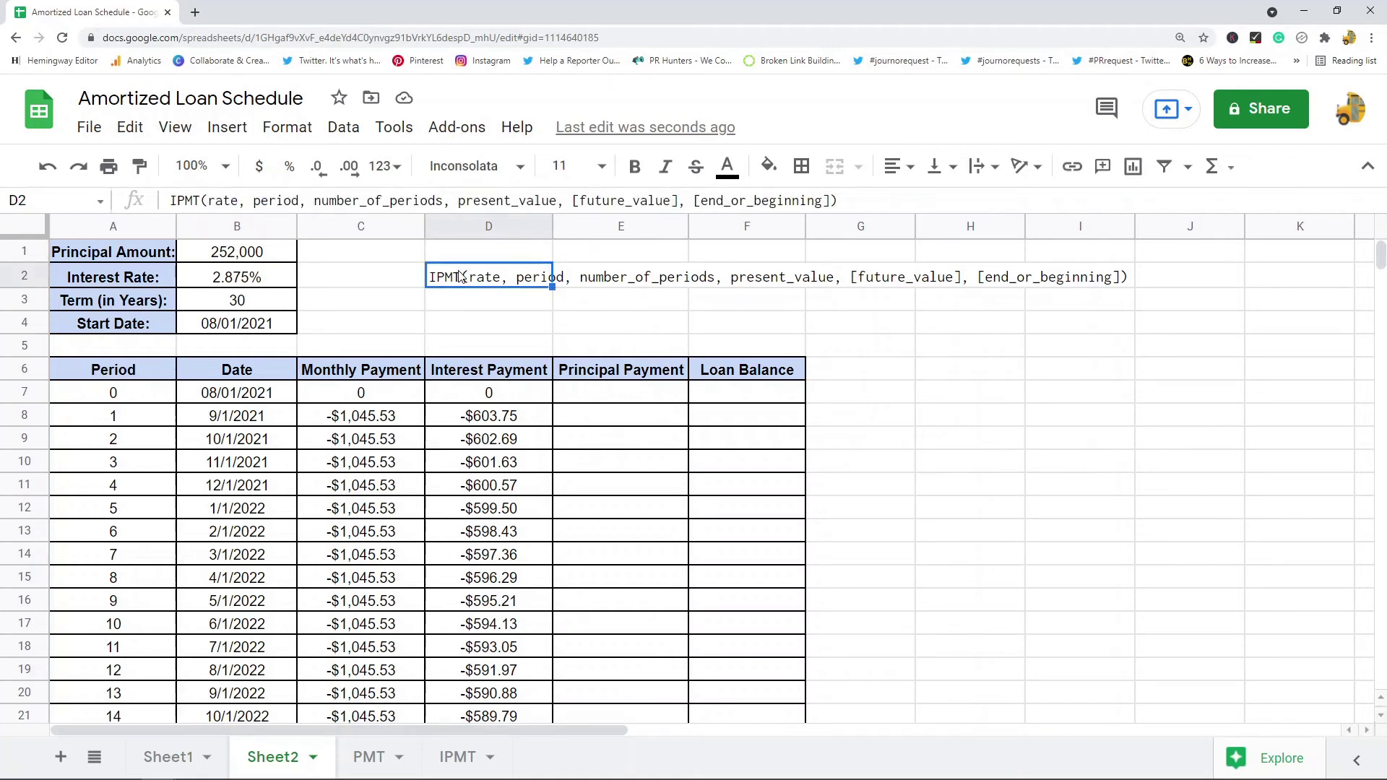
key(Delete)
text(Monthly)
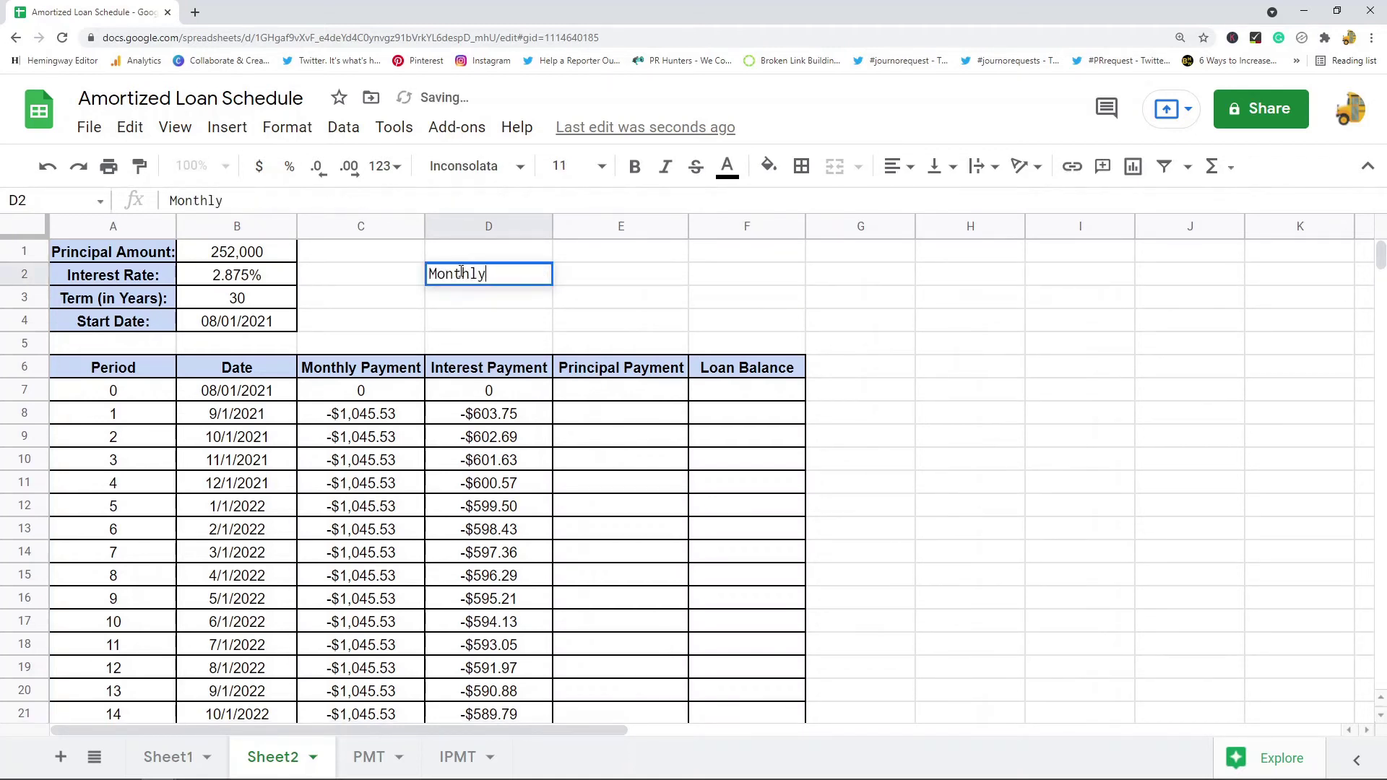
text( payment - interest)
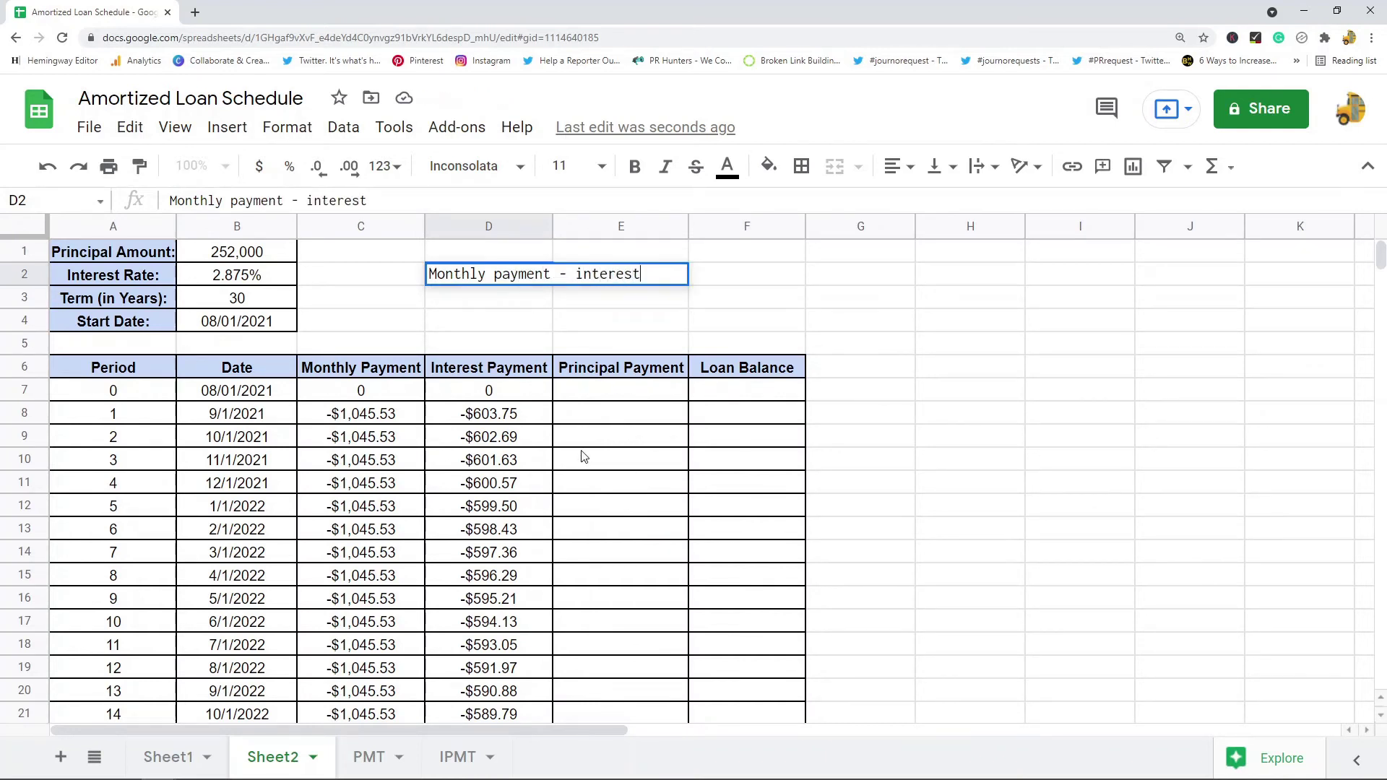
click(382, 416)
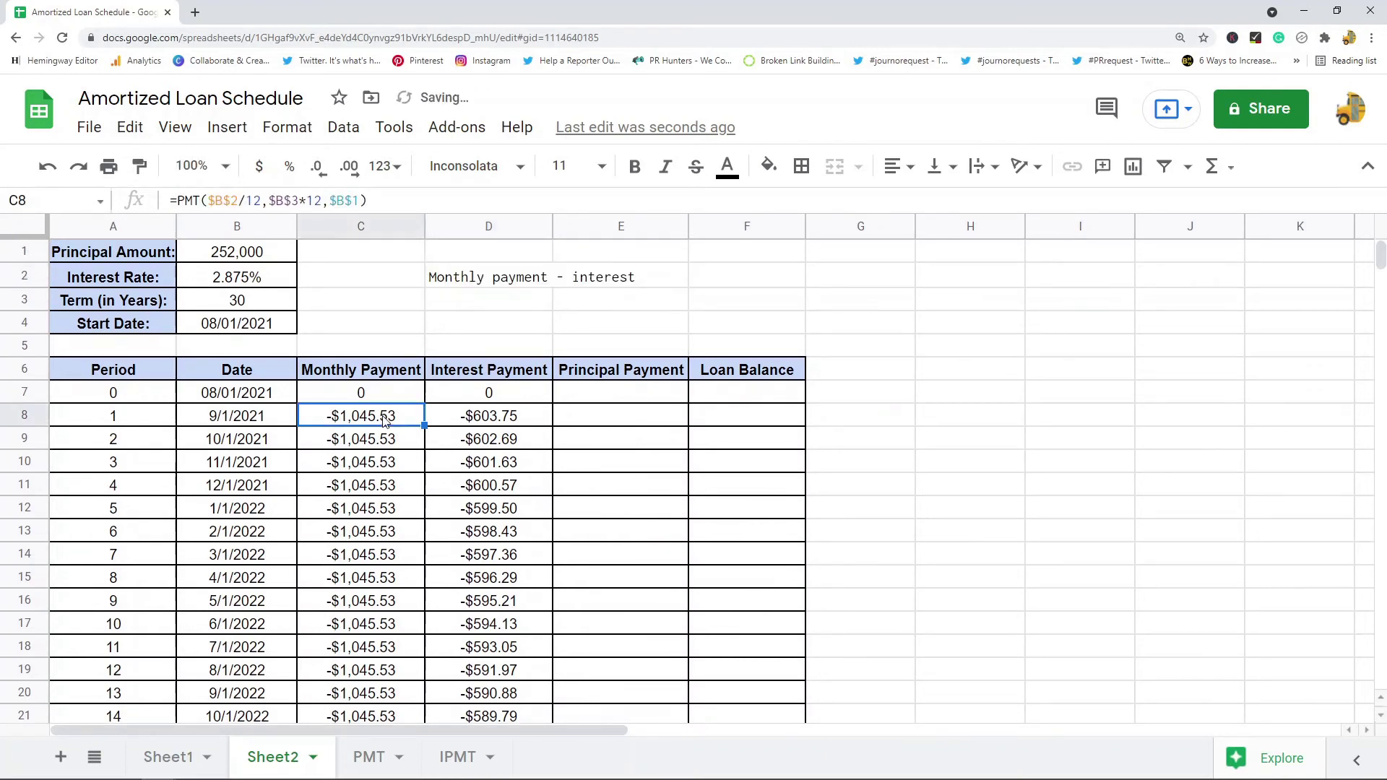
Calculate period 1's principal payment in E8 by subtracting the interest payment in D8 from the monthly payment in C8.
click(489, 378)
click(604, 374)
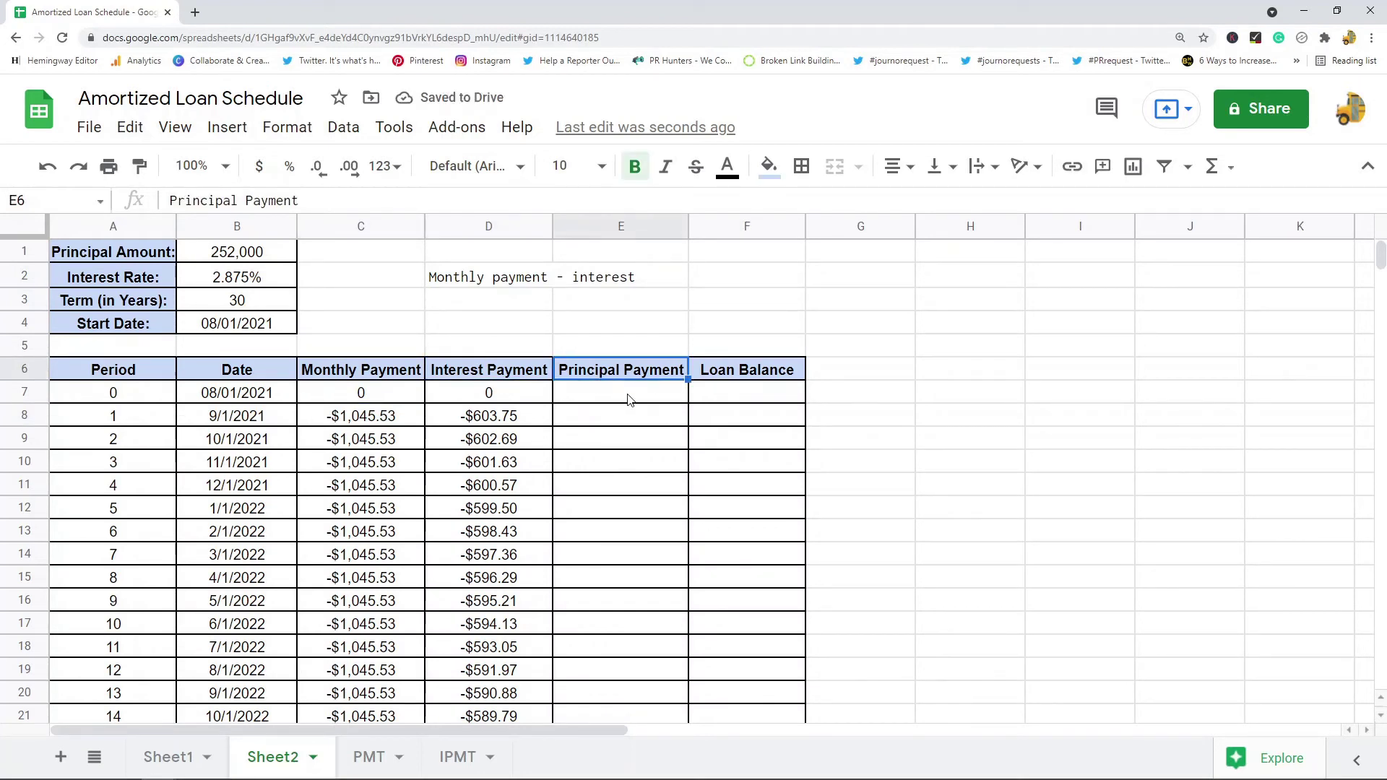
click(379, 421)
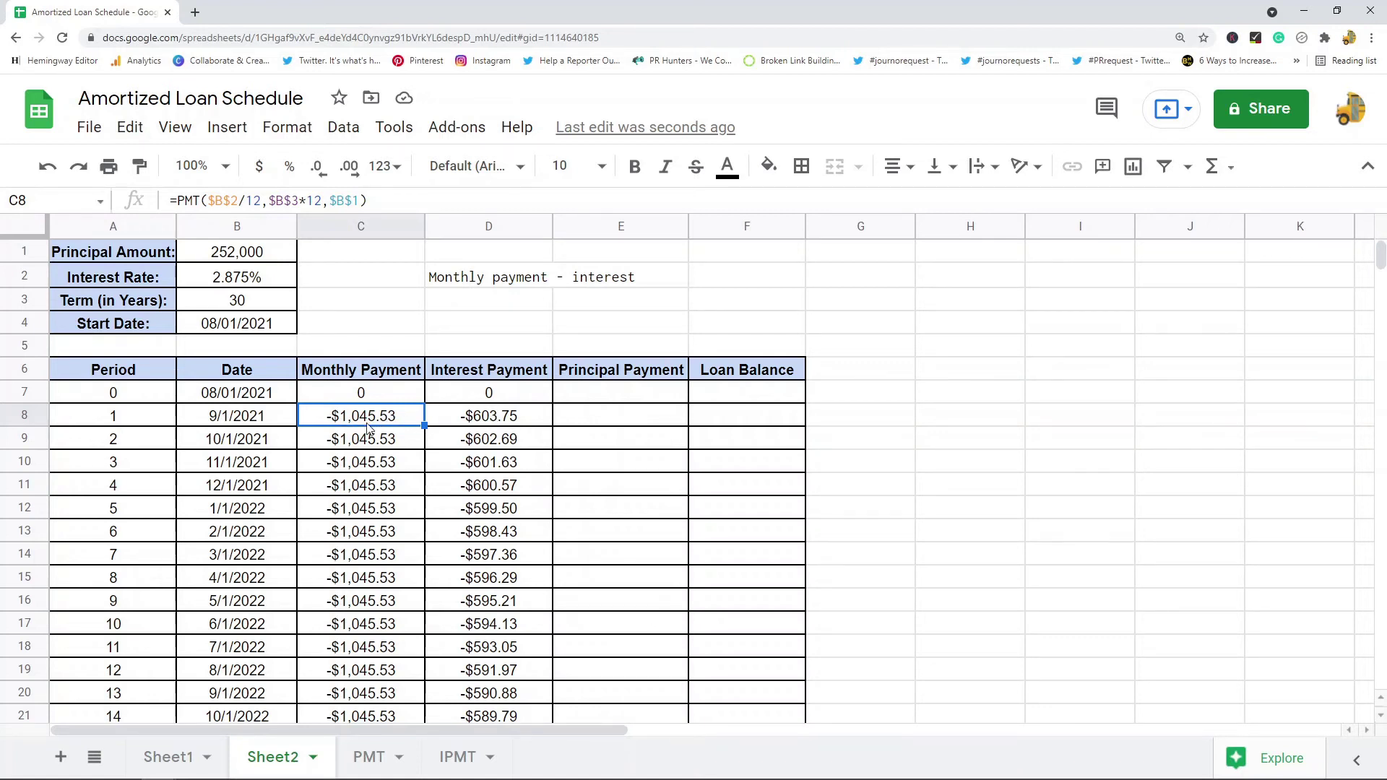
click(486, 424)
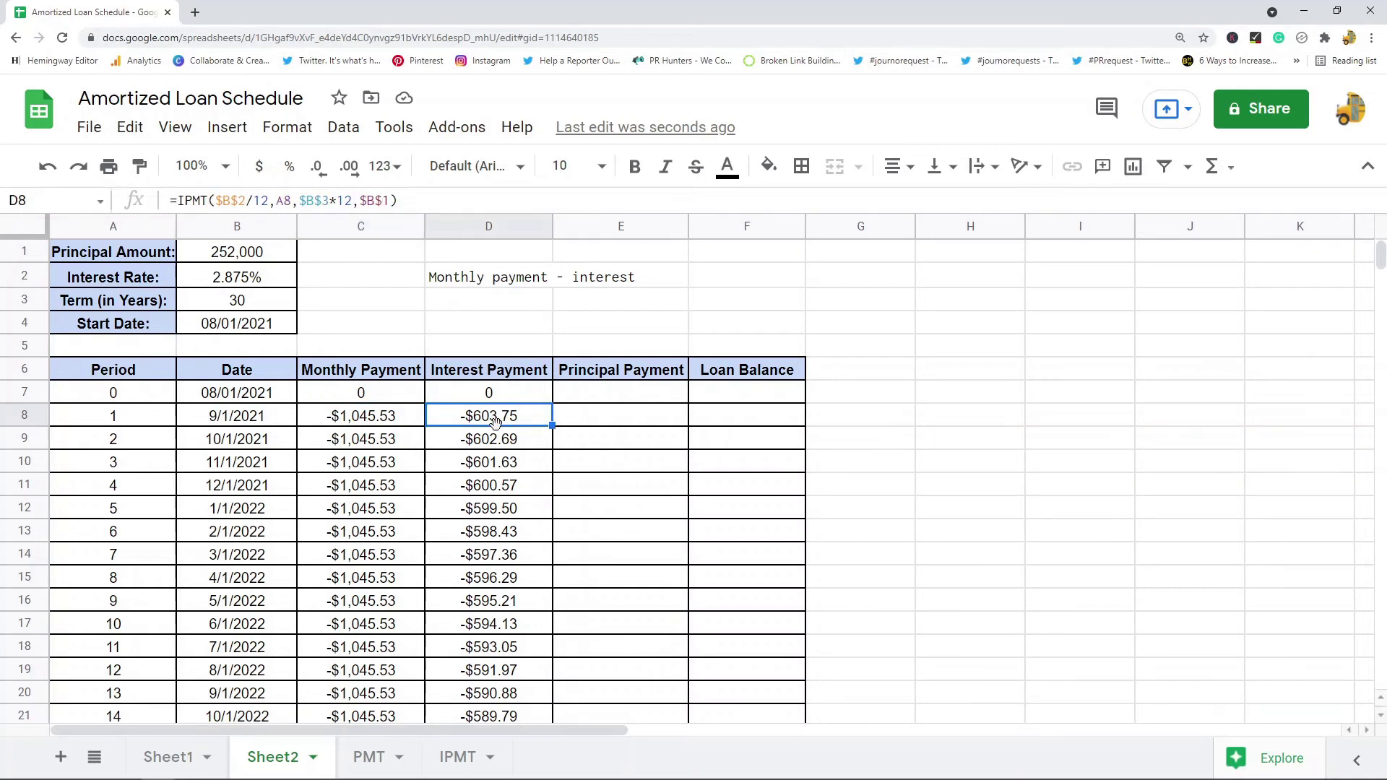
click(599, 426)
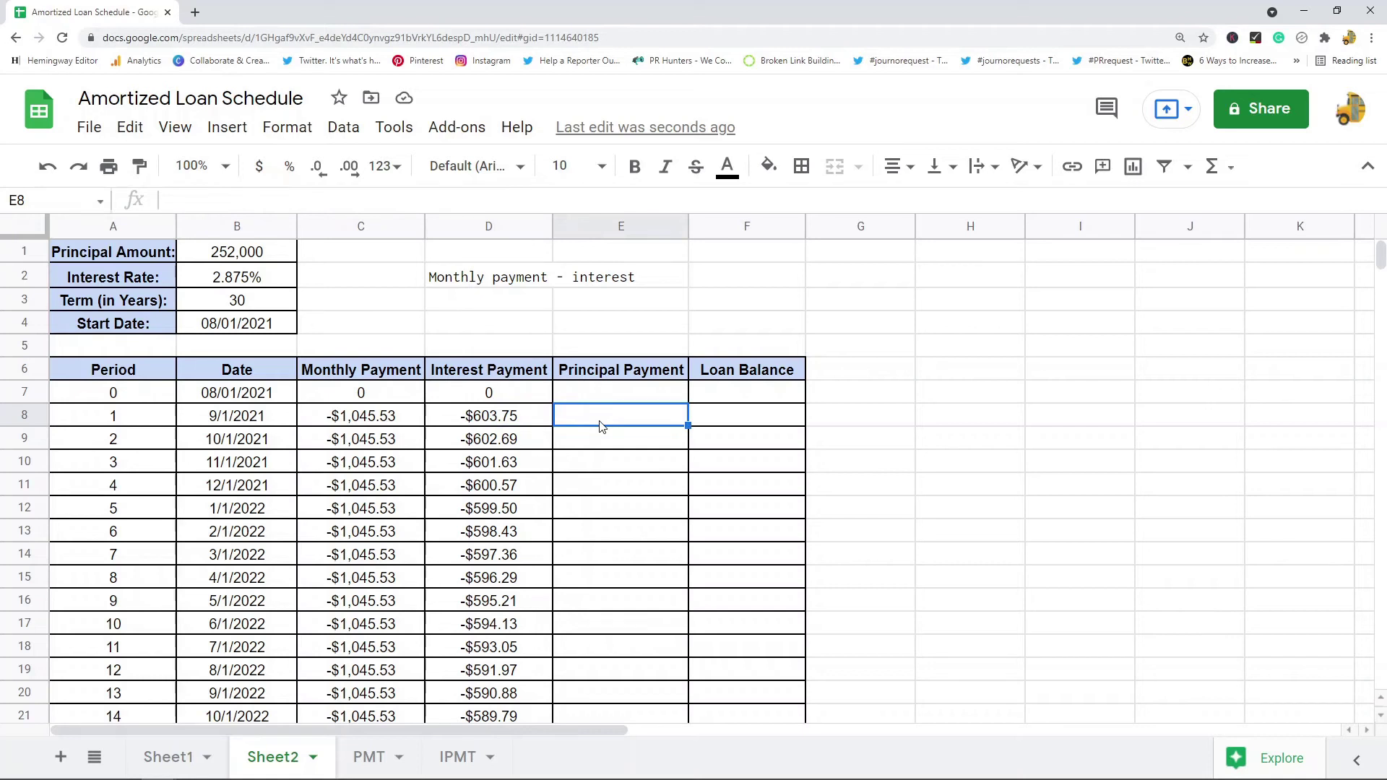
text(=)
click(389, 423)
text(-)
click(466, 419)
key(Return)
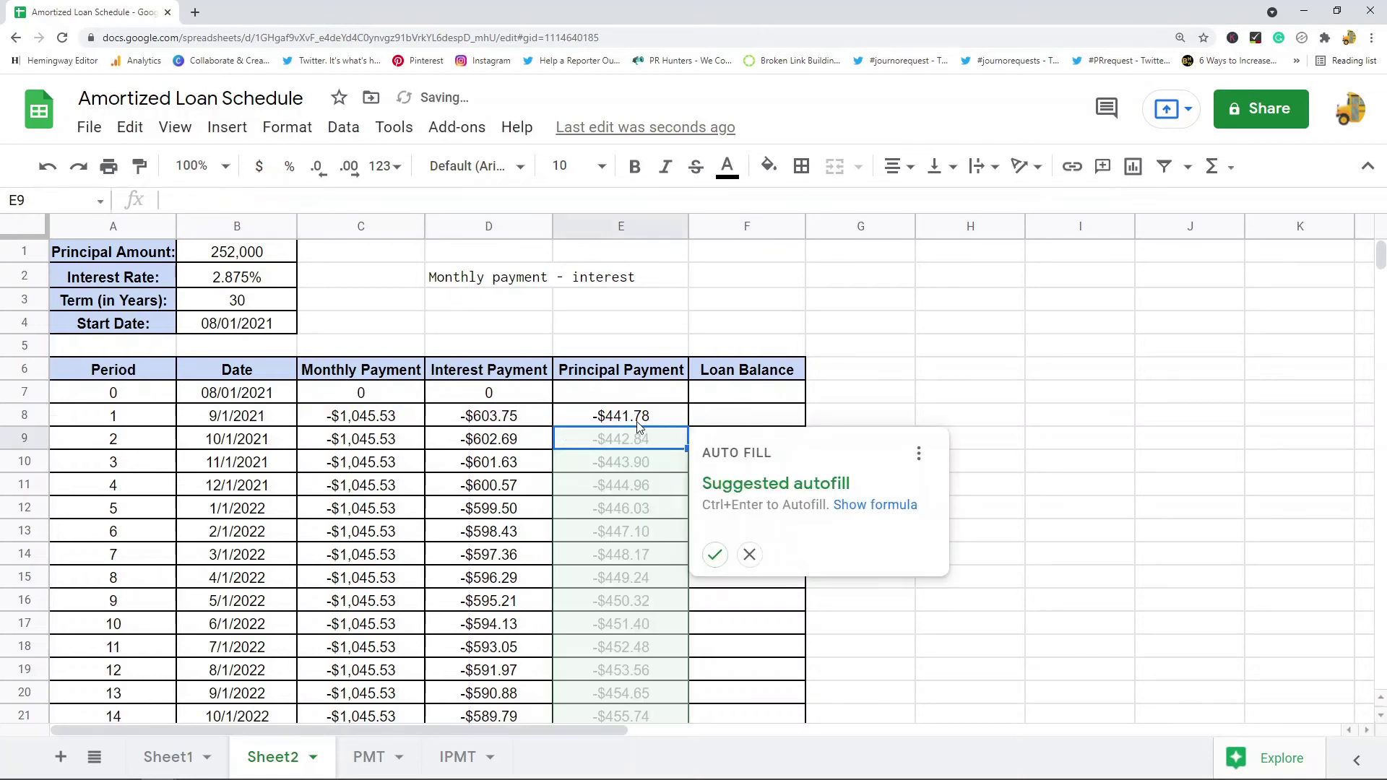
Enter 0 in E7 as the principal payment for period 0.
click(627, 398)
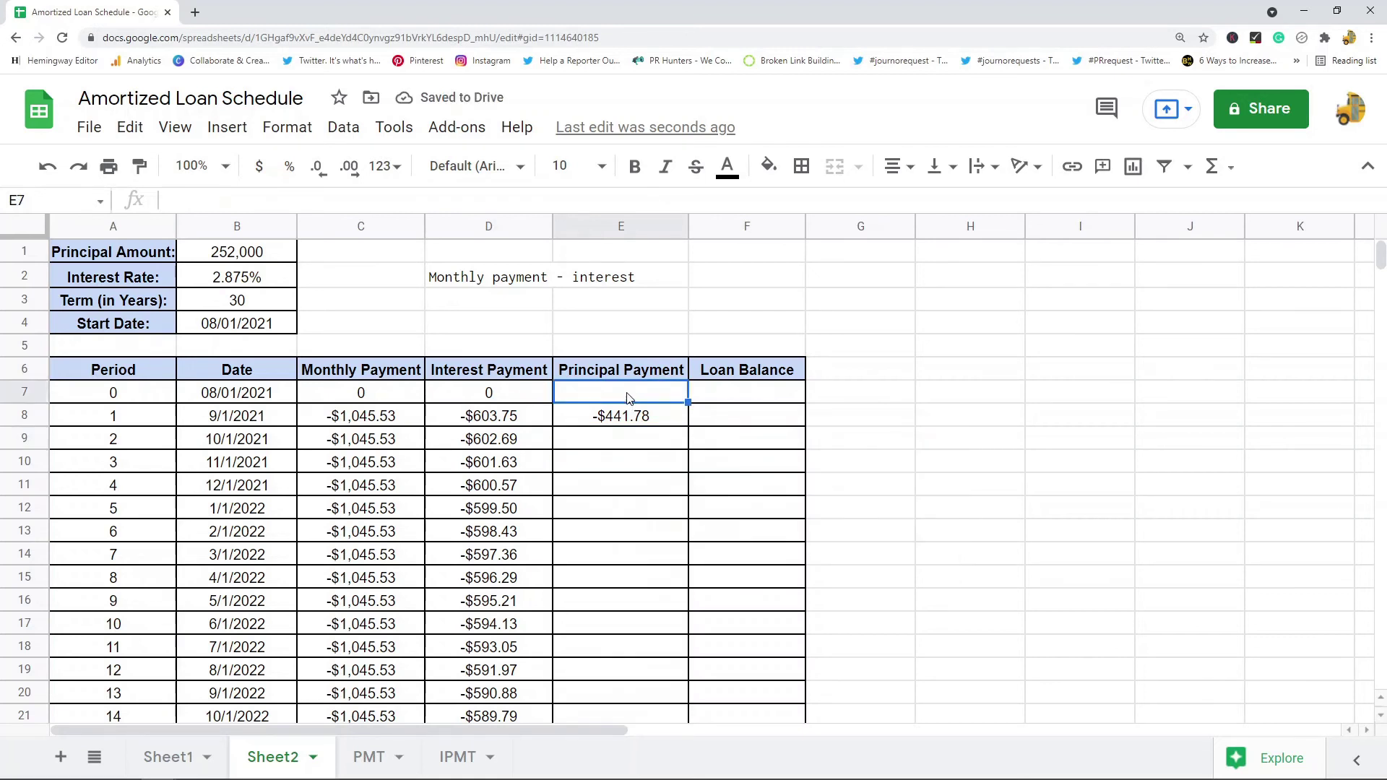
text(0)
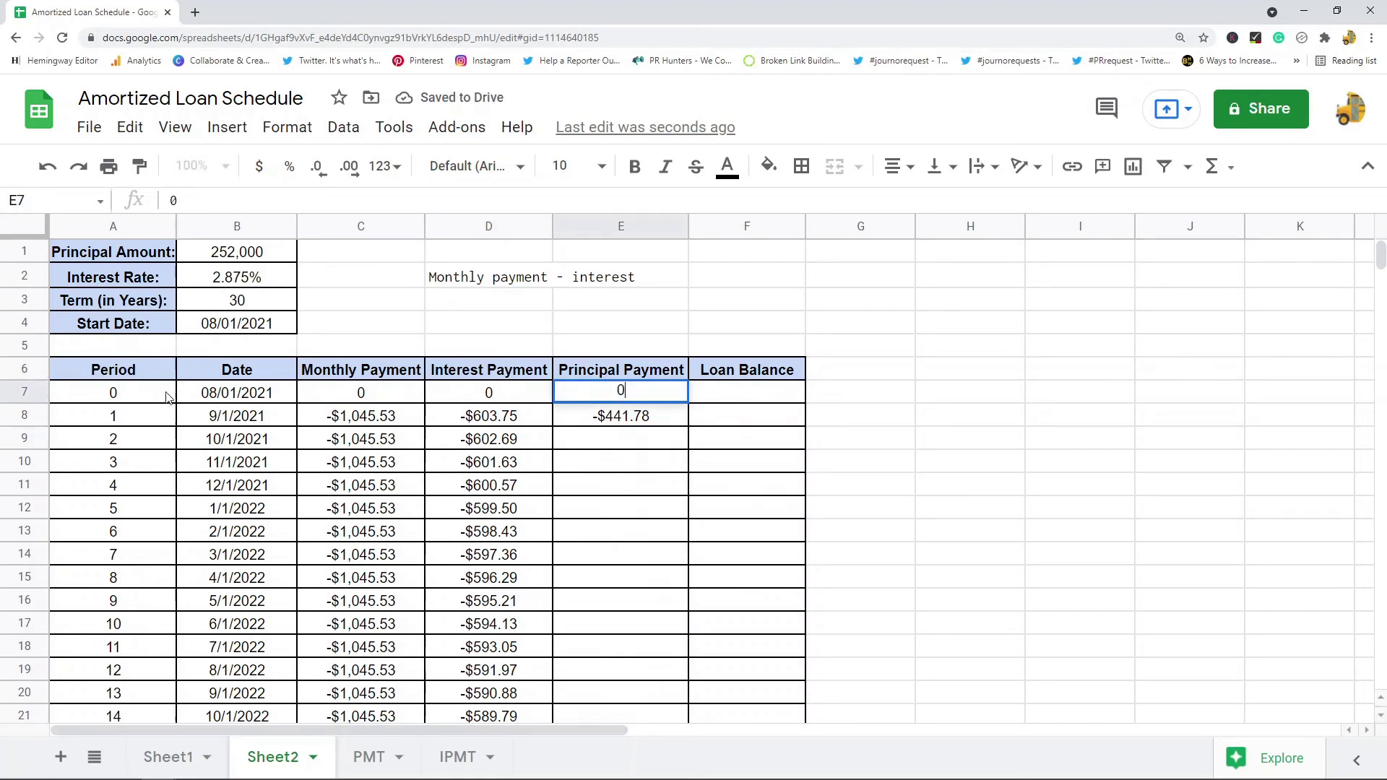
click(624, 480)
Fill the principal payment formula from E8 down to E10.
click(631, 399)
click(654, 426)
drag(689, 427, 685, 471)
Fill the principal payment formula down the column through period 360 in E367.
click(642, 464)
key(ctrl+c)
click(643, 491)
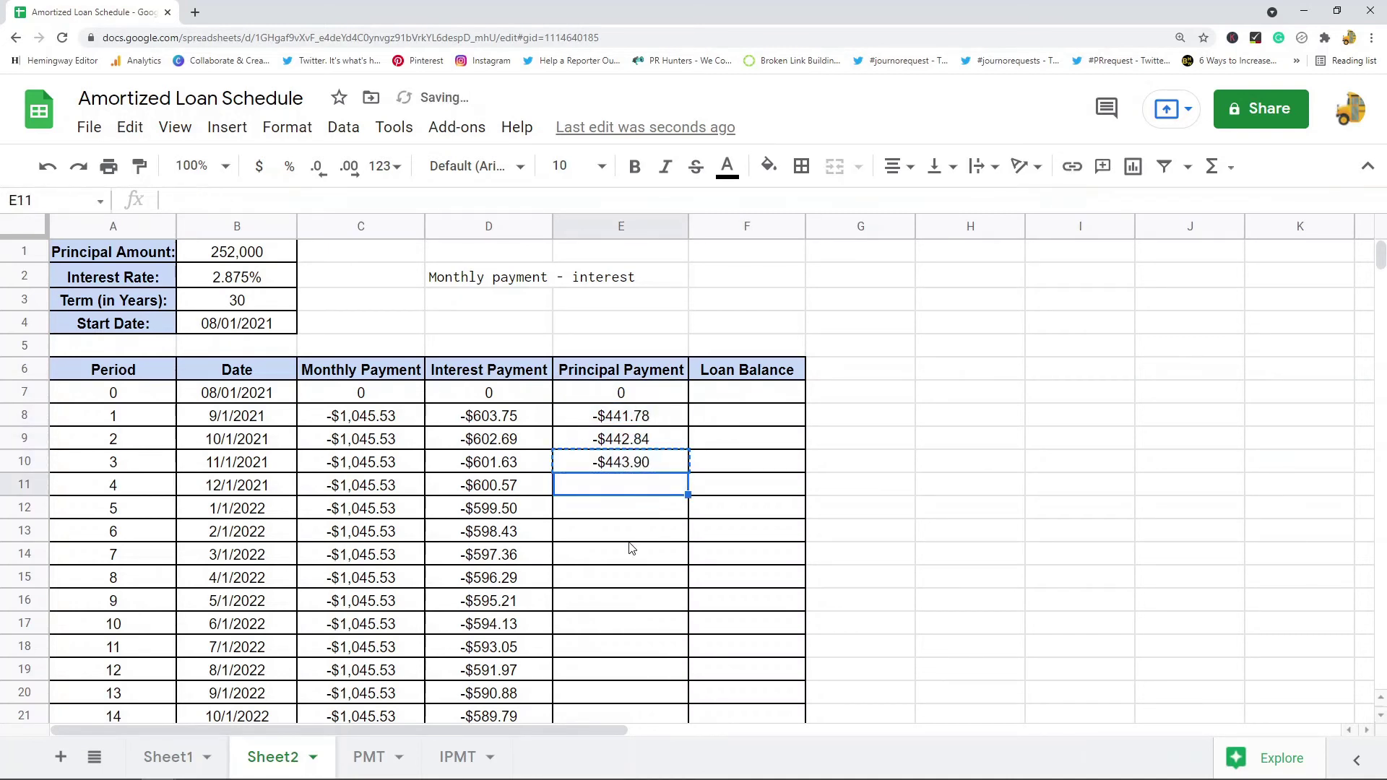
key(shift+Down)
key(shift+Down)
key(shift+Down)
key(shift+Down)
key(shift+Down)
key(shift+Down)
key(shift+Down)
key(shift+Down)
key(shift+Down)
key(shift+Down)
key(shift+Down)
key(shift+Down)
key(shift+Down)
key(shift+Down)
key(shift+Down)
key(shift+Down)
key(shift+Down)
key(shift+Down)
key(shift+Down)
key(shift+Down)
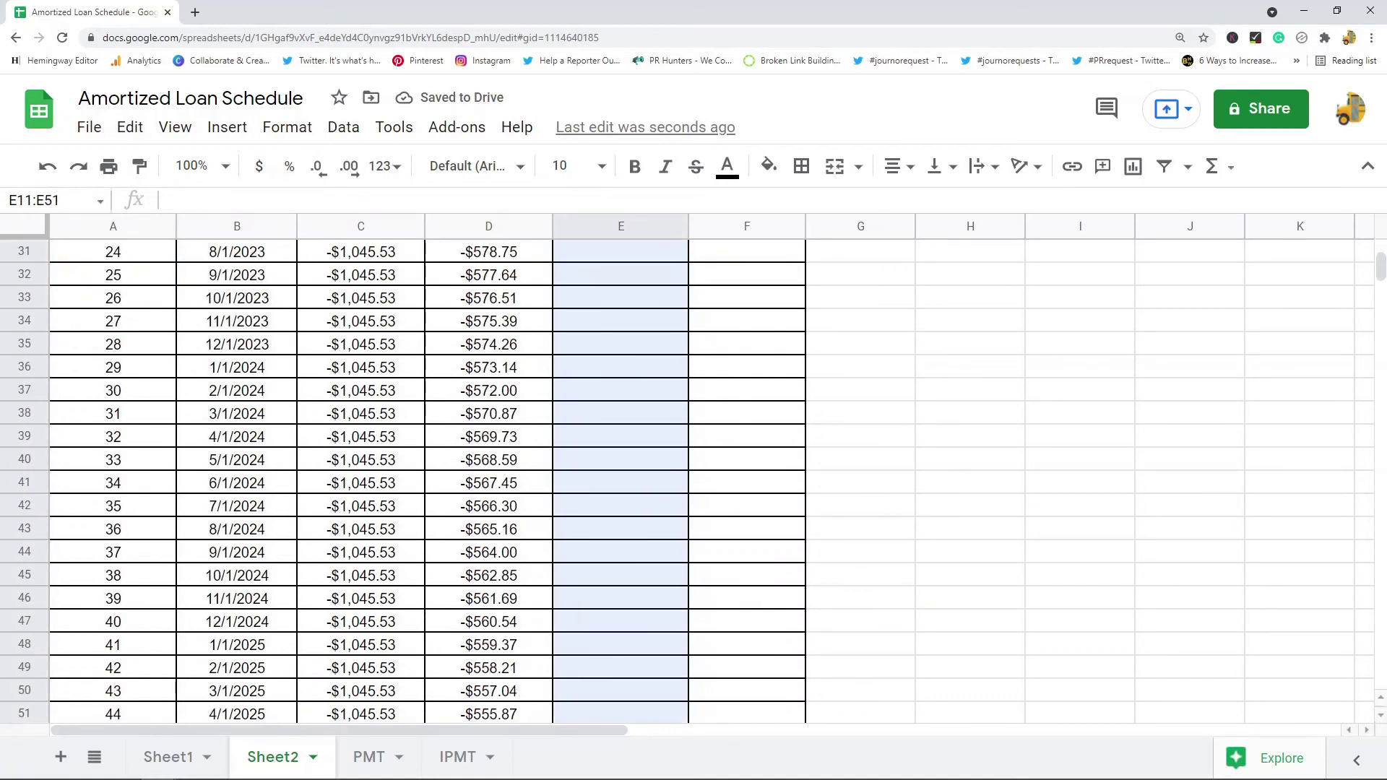
key(shift+Down)
key(shift+Down)
key(shift+Down)
key(shift+Down)
key(shift+Down)
key(shift+Down)
key(shift+Down)
key(shift+Down)
key(shift+Down)
key(shift+Down)
key(shift+Down)
key(shift+Down)
key(shift+Down)
key(shift+Down)
key(shift+Down)
key(shift+Down)
key(shift+Down)
key(shift+Down)
key(shift+Down)
key(shift+Down)
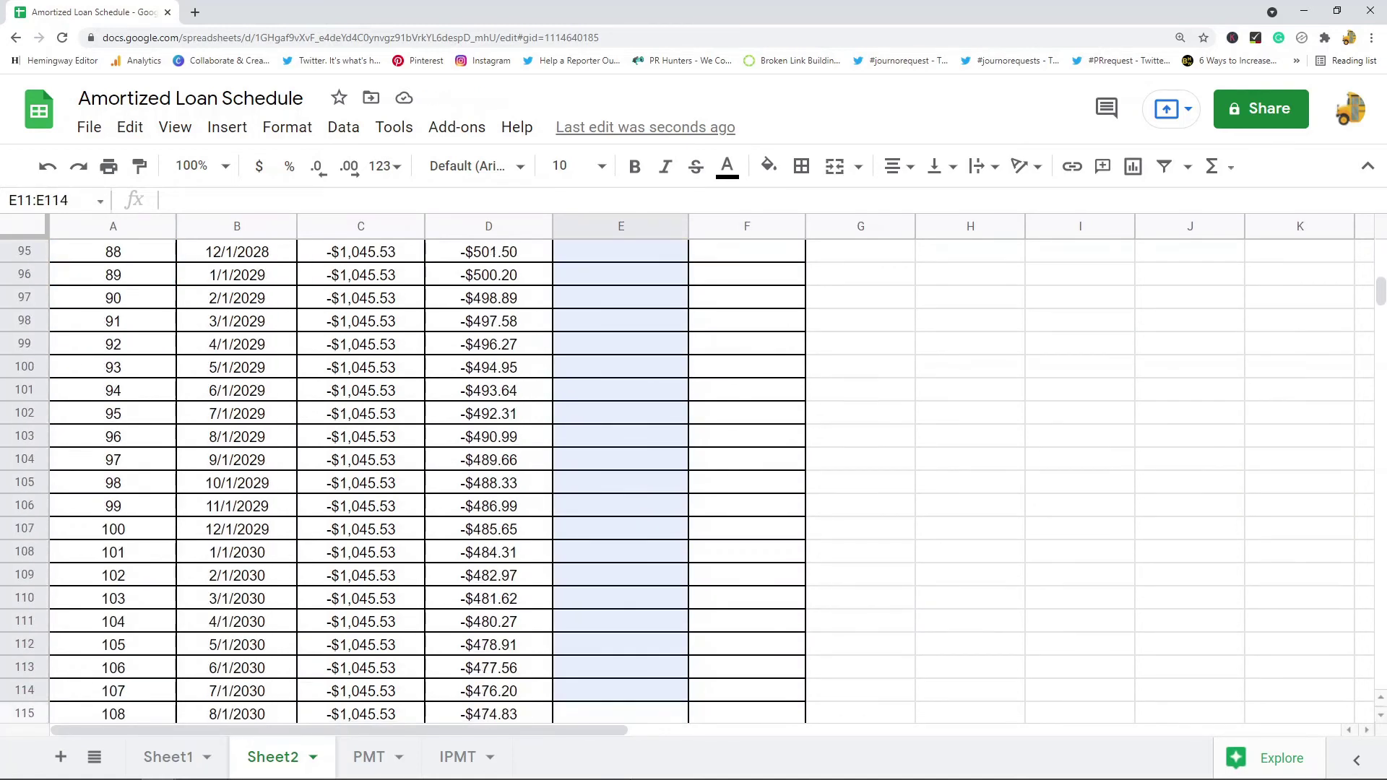
key(shift+Down)
key(shift+Down)
key(shift+Down)
key(shift+Down)
key(shift+Down)
key(shift+Down)
key(shift+Down)
key(shift+Down)
key(shift+Down)
key(shift+Down)
key(shift+Down)
key(shift+Down)
key(shift+Down)
key(shift+Down)
key(shift+Down)
key(shift+Down)
key(shift+Down)
key(shift+Down)
key(shift+Down)
key(shift+Down)
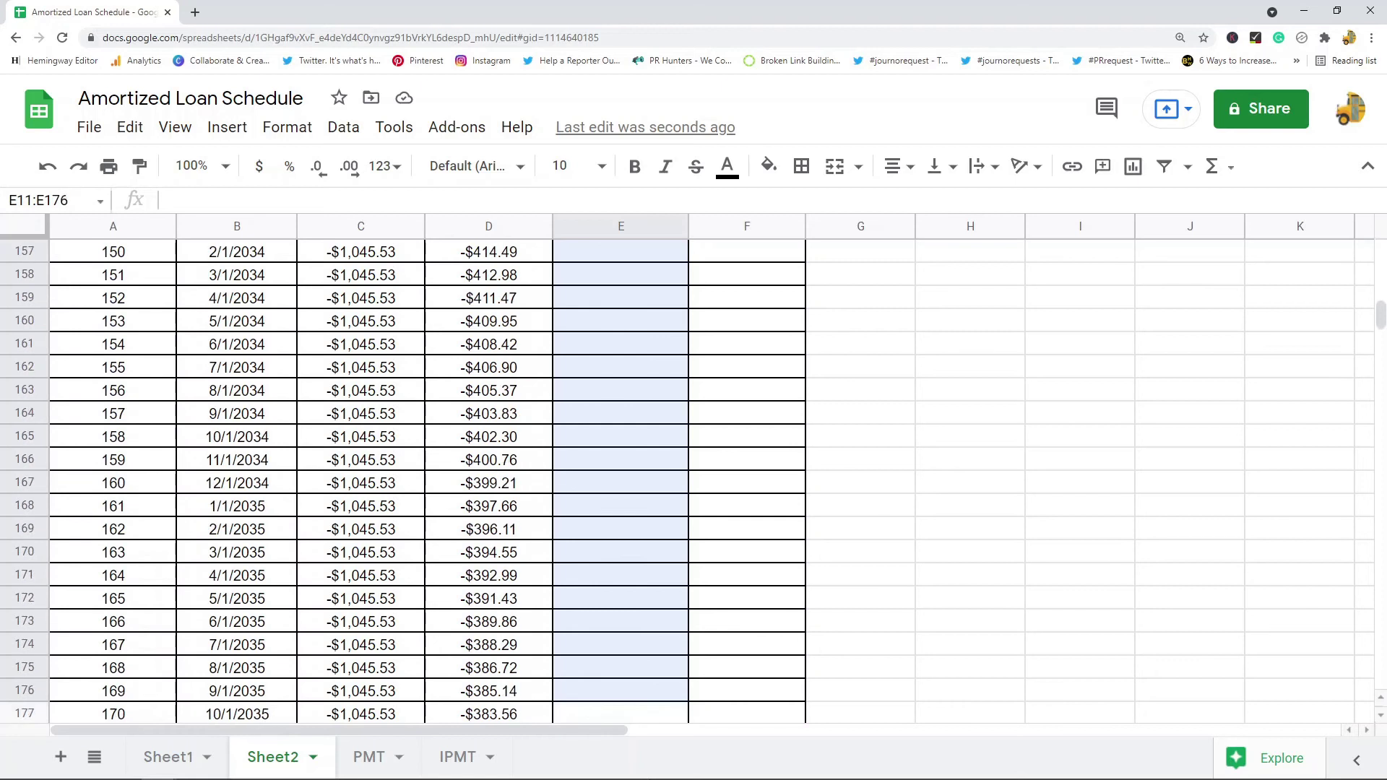
key(shift+Down)
key(shift+Down)
key(shift+Down)
key(shift+Down)
key(shift+Down)
key(shift+Down)
key(shift+Down)
key(shift+Down)
key(shift+Down)
key(shift+Down)
key(shift+Down)
key(shift+Down)
key(shift+Down)
key(shift+Down)
key(shift+Down)
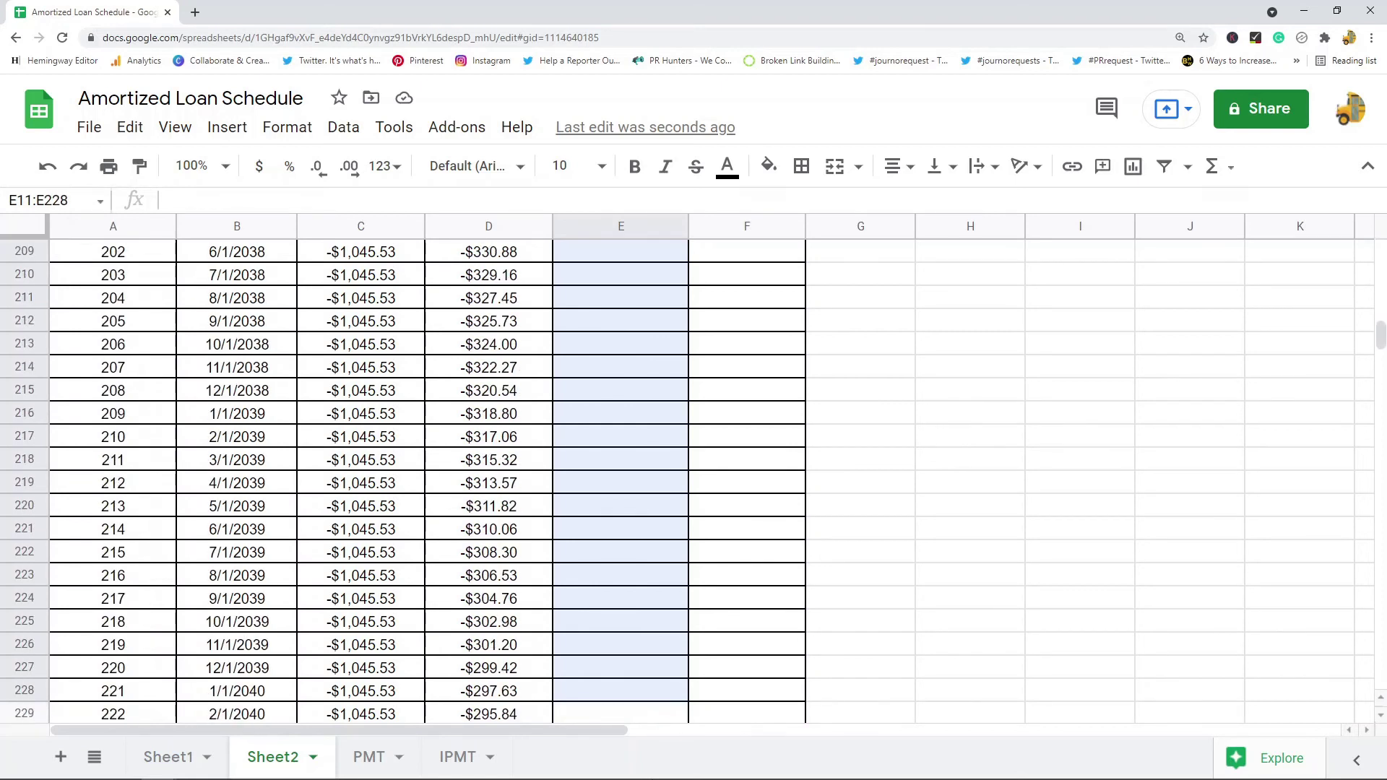
key(shift+Down)
key(shift+Down)
key(shift+Down)
key(shift+Down)
key(shift+Down)
key(shift+Down)
key(shift+Down)
key(shift+Down)
key(shift+Down)
key(shift+Down)
key(shift+Down)
key(shift+Down)
key(shift+Down)
key(shift+Down)
key(shift+Down)
key(shift+Down)
key(shift+Down)
key(shift+Down)
key(shift+Down)
key(shift+Down)
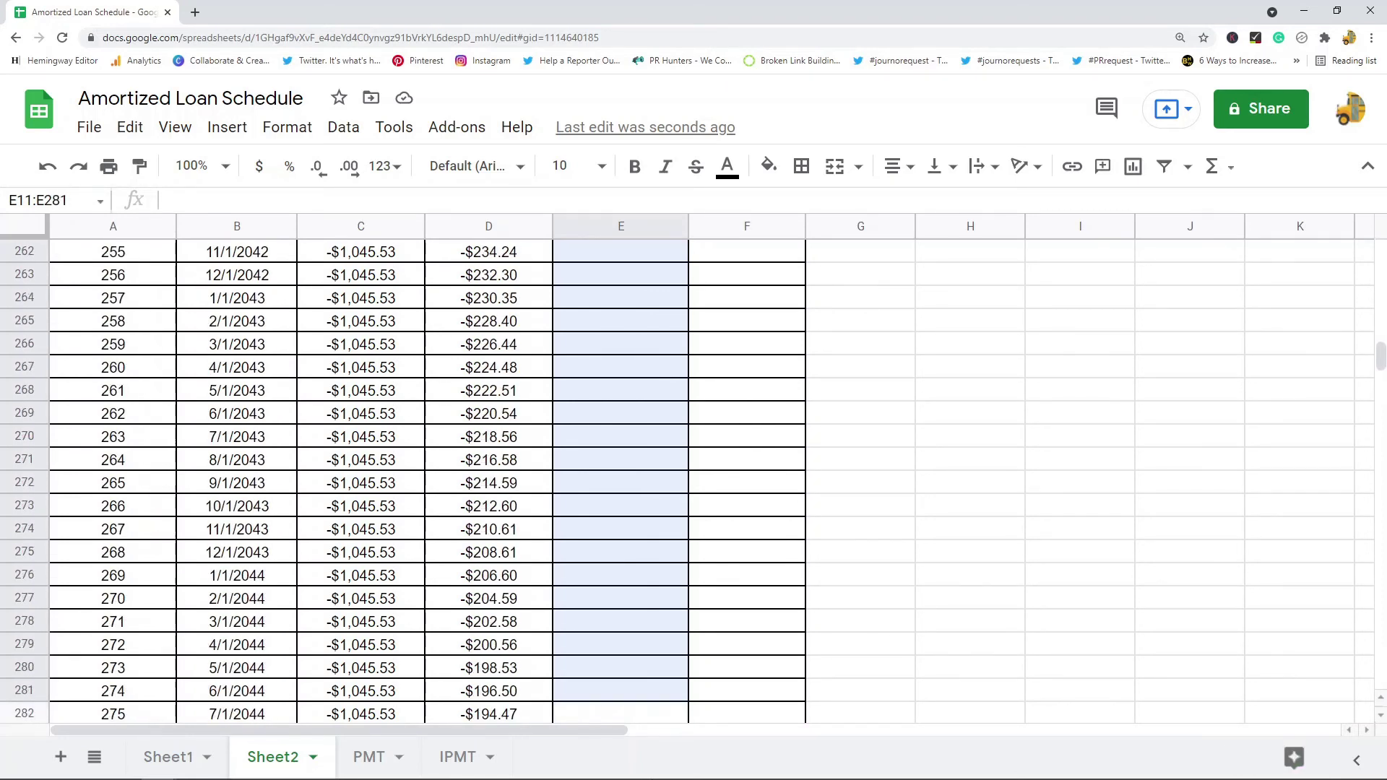
drag(653, 778, 635, 604)
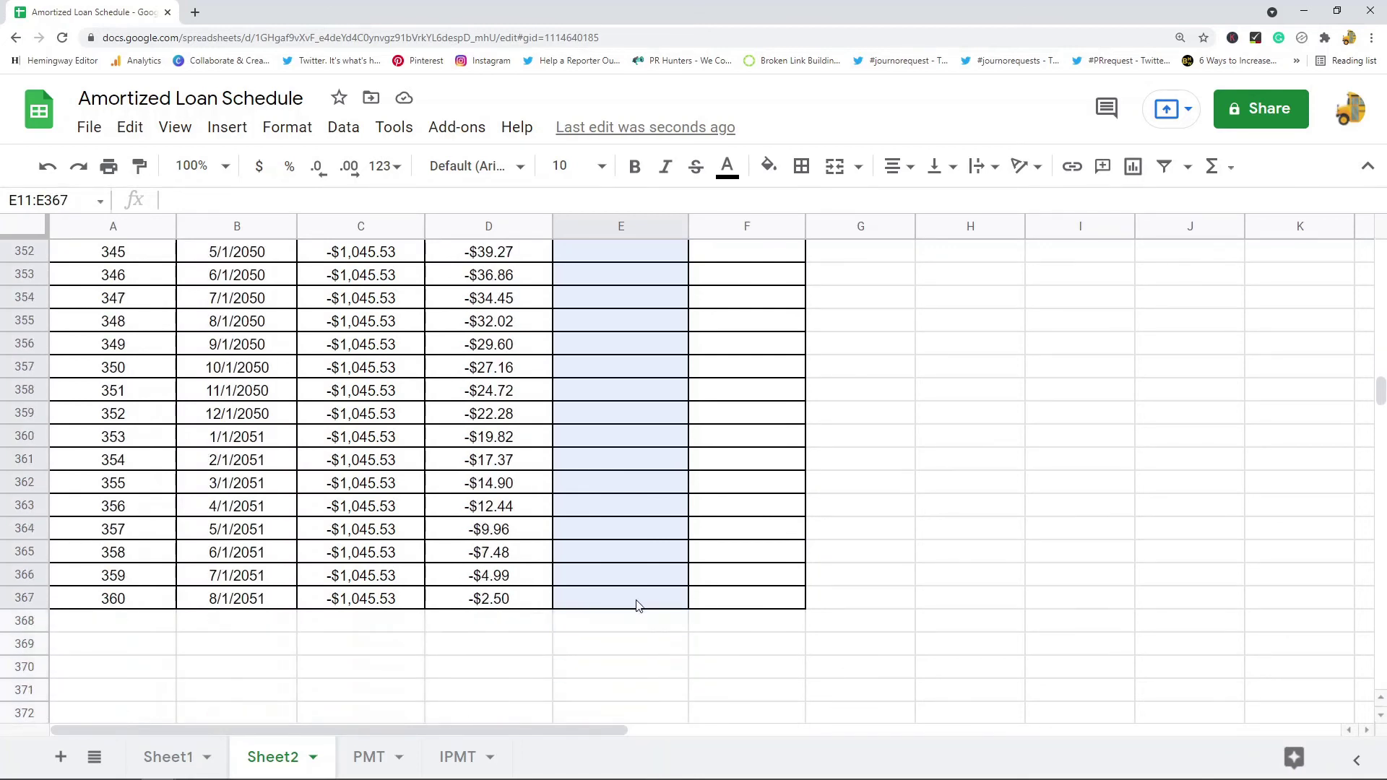
key(ctrl+d)
click(942, 554)
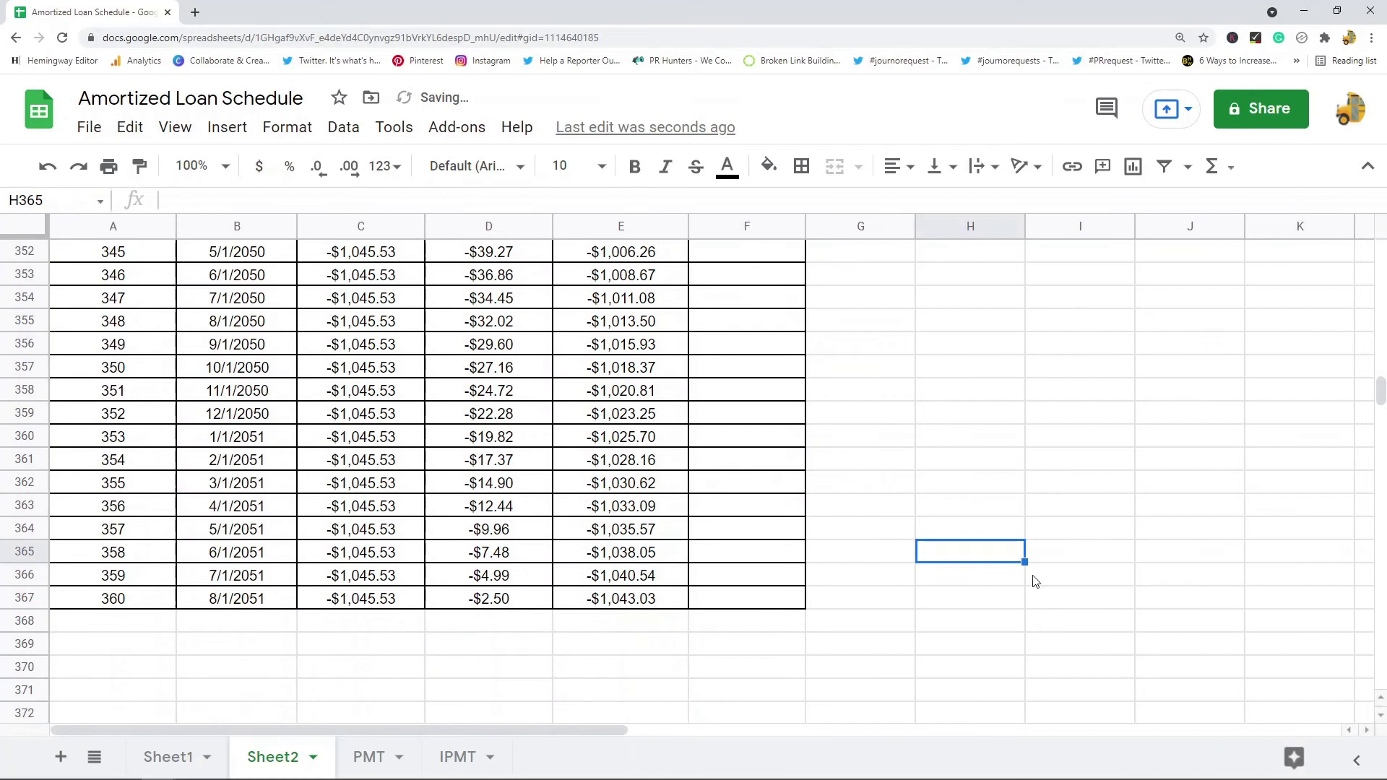
Compare how the interest payments and principal payments change over the loan's periods.
drag(1380, 393, 1086, 246)
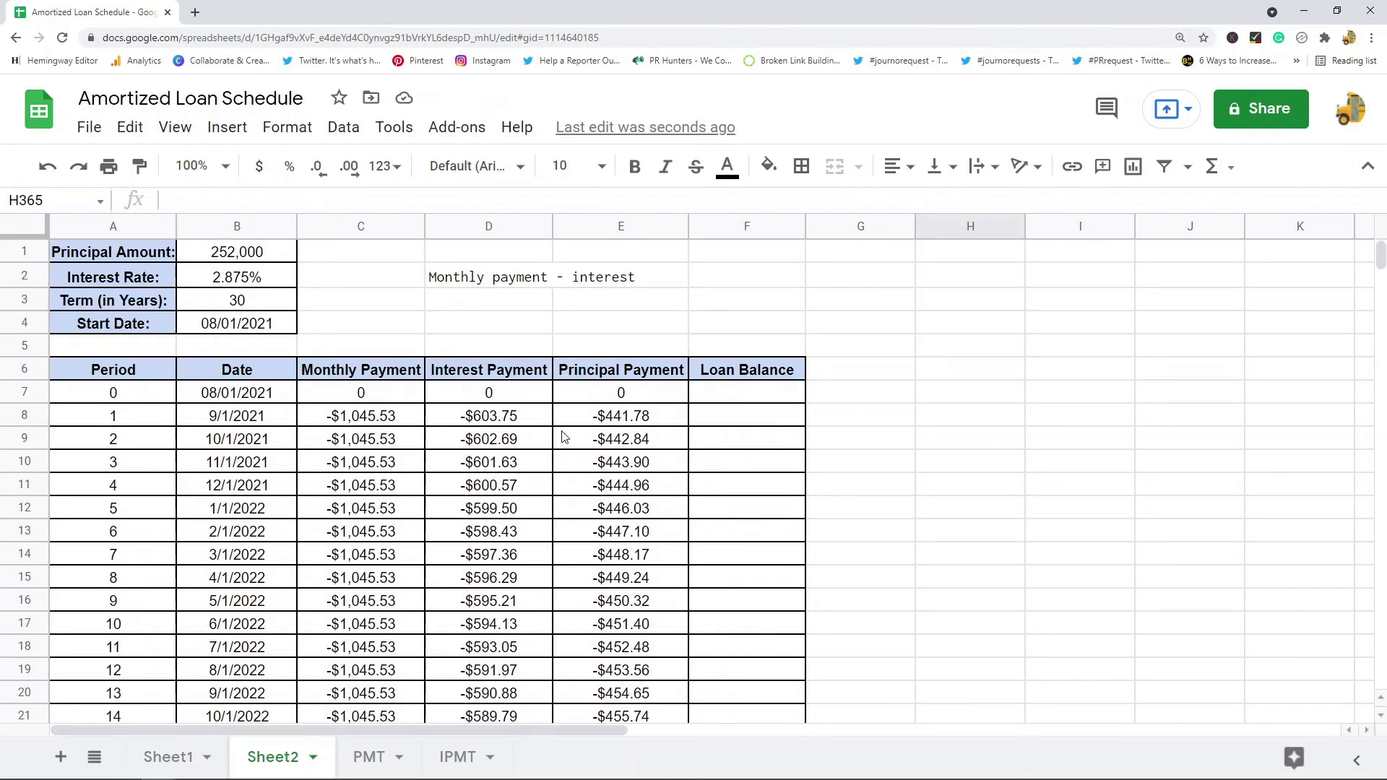
drag(511, 423, 513, 668)
drag(623, 419, 642, 578)
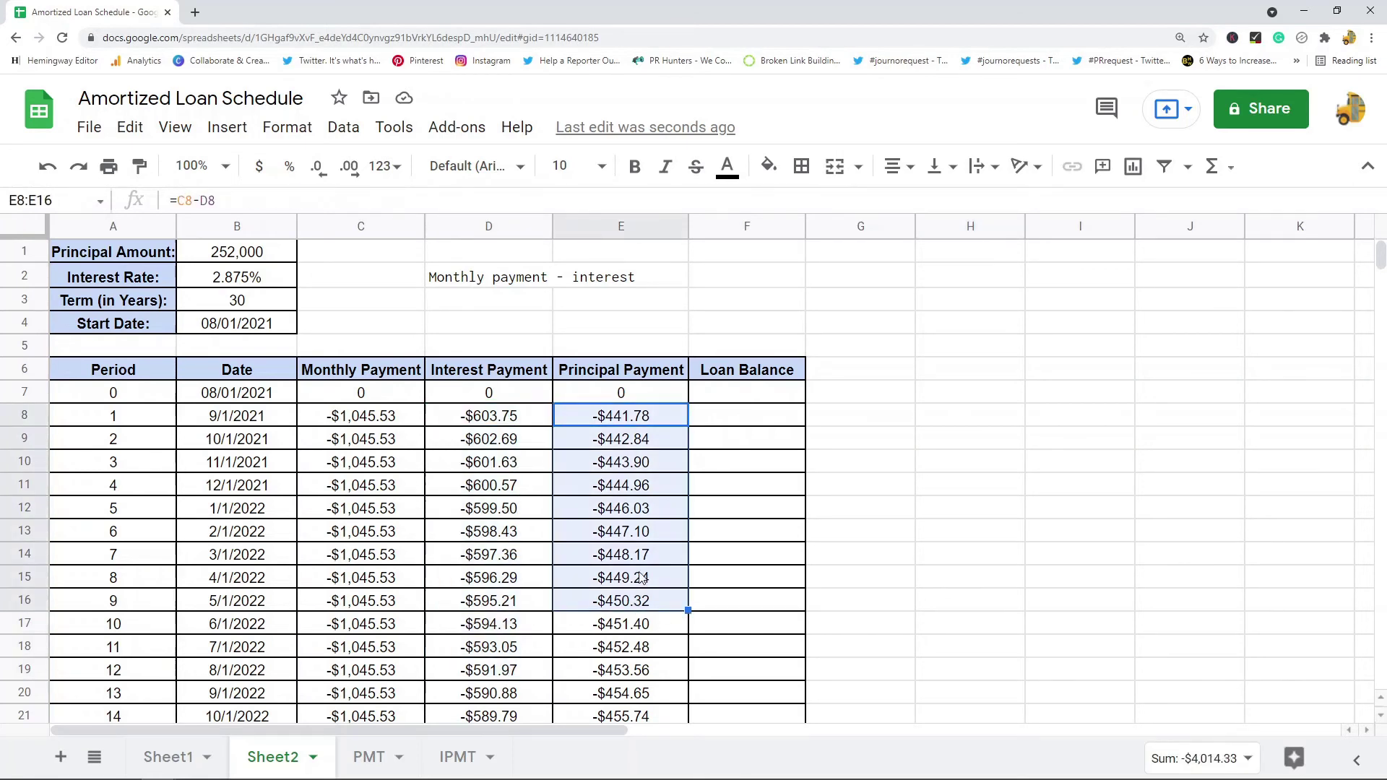
scroll(641, 578, down, 13)
scroll(616, 479, up, 13)
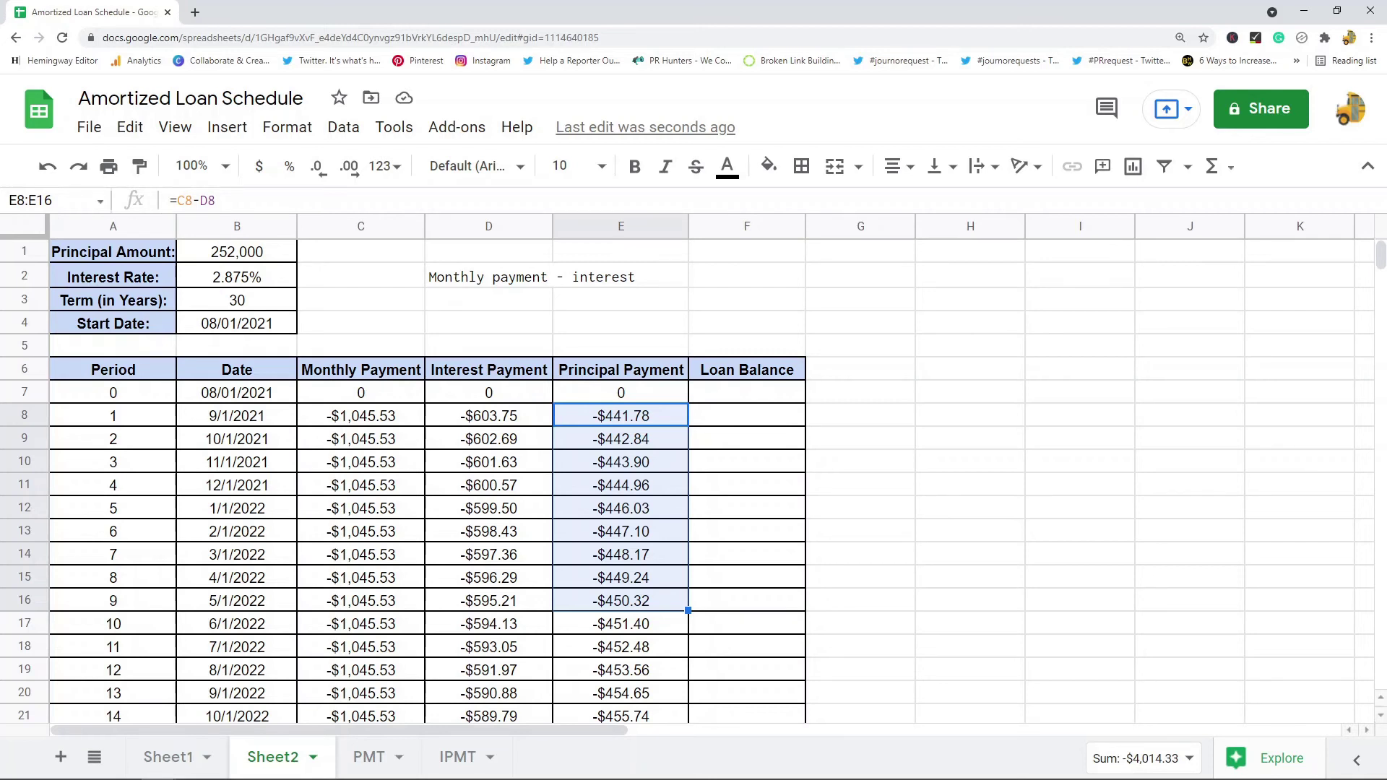
Set period 0's loan balance in F7 to reference the principal amount in B1, leaving the suggested autofill unapplied.
click(780, 401)
text(=)
click(262, 254)
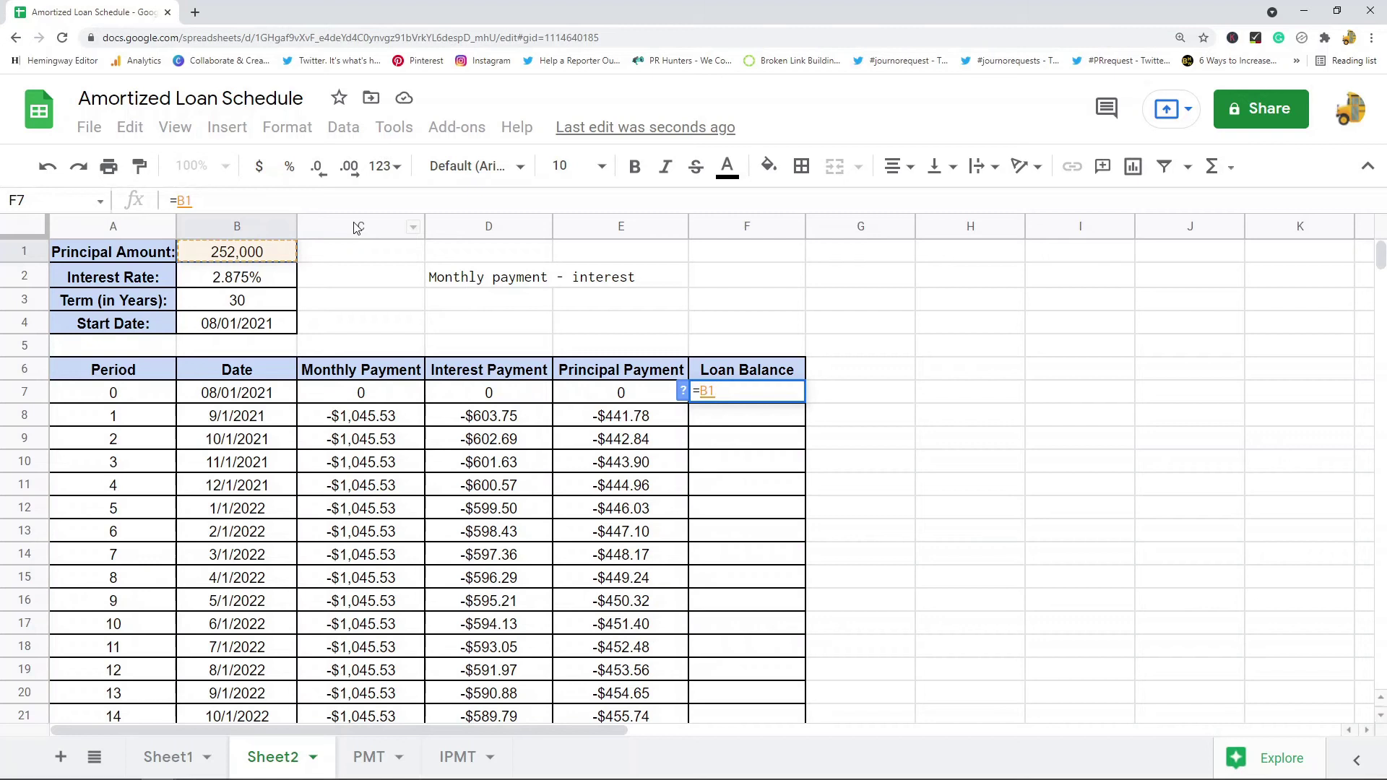
key(Return)
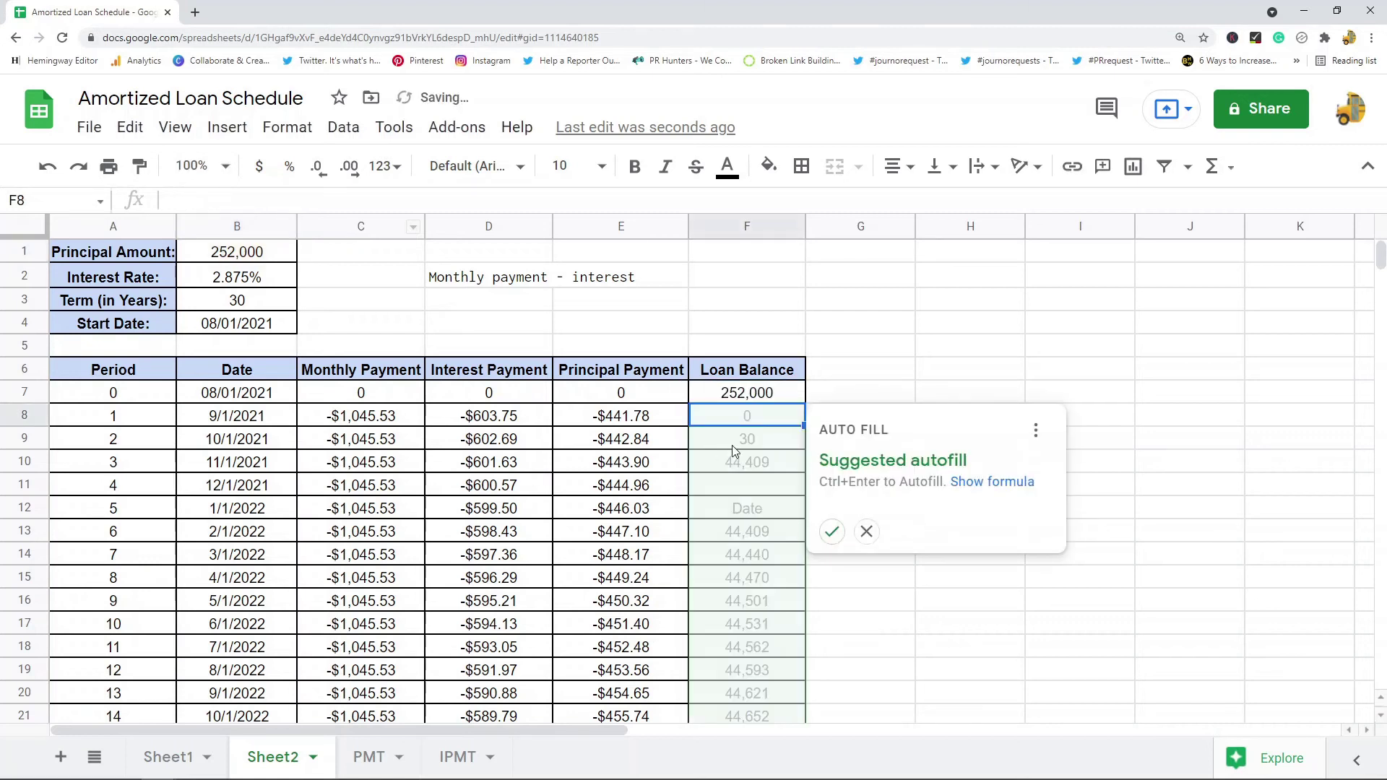
click(815, 394)
click(752, 396)
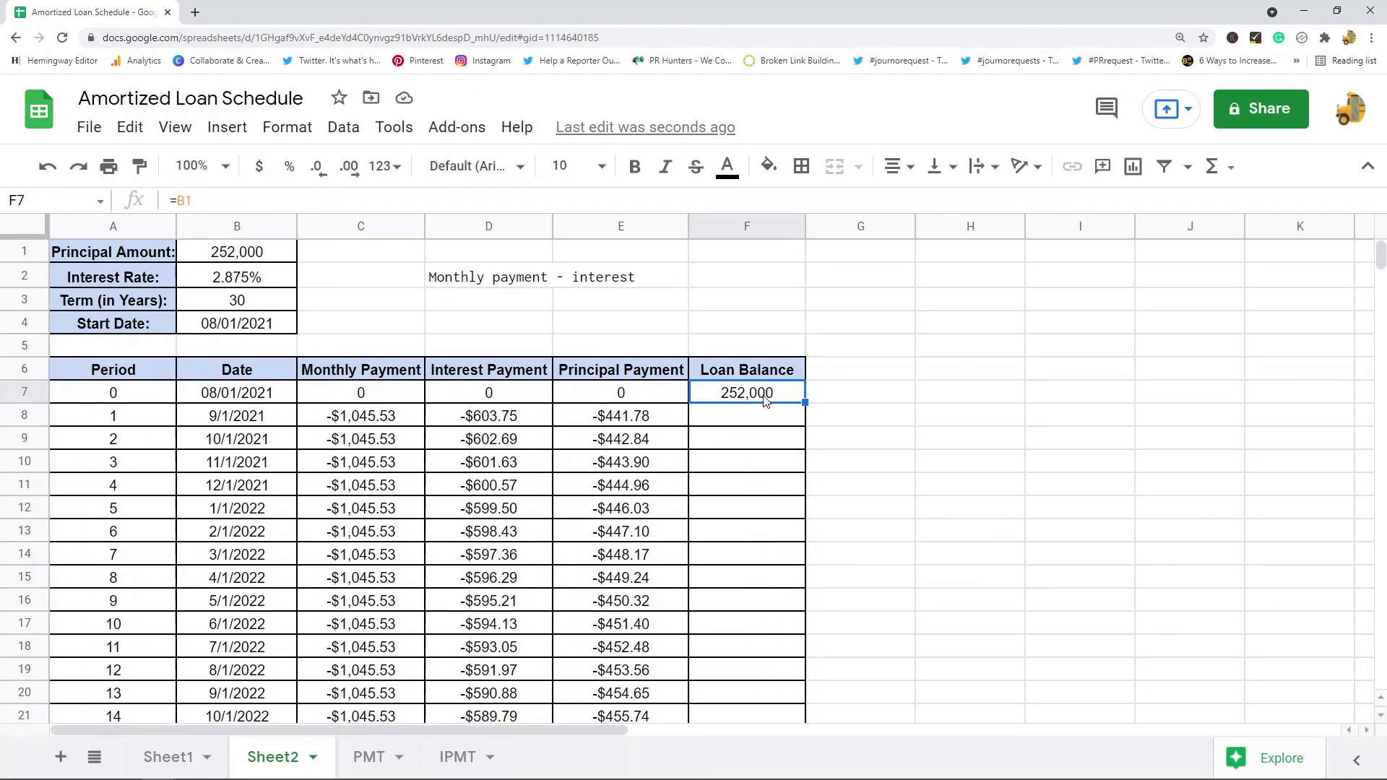
Calculate period 1's loan balance in F8 by adding the principal payment in E8 to the previous balance in F7.
click(639, 422)
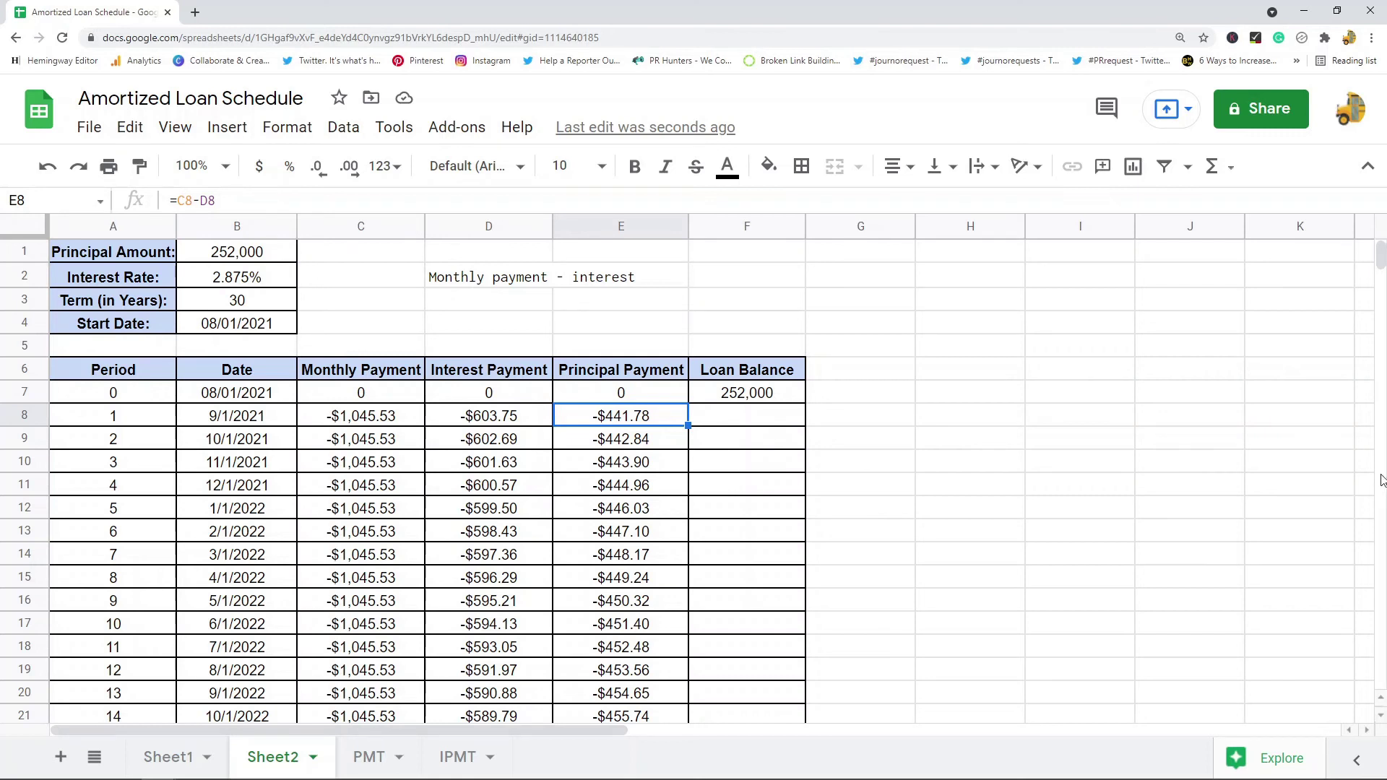
click(731, 422)
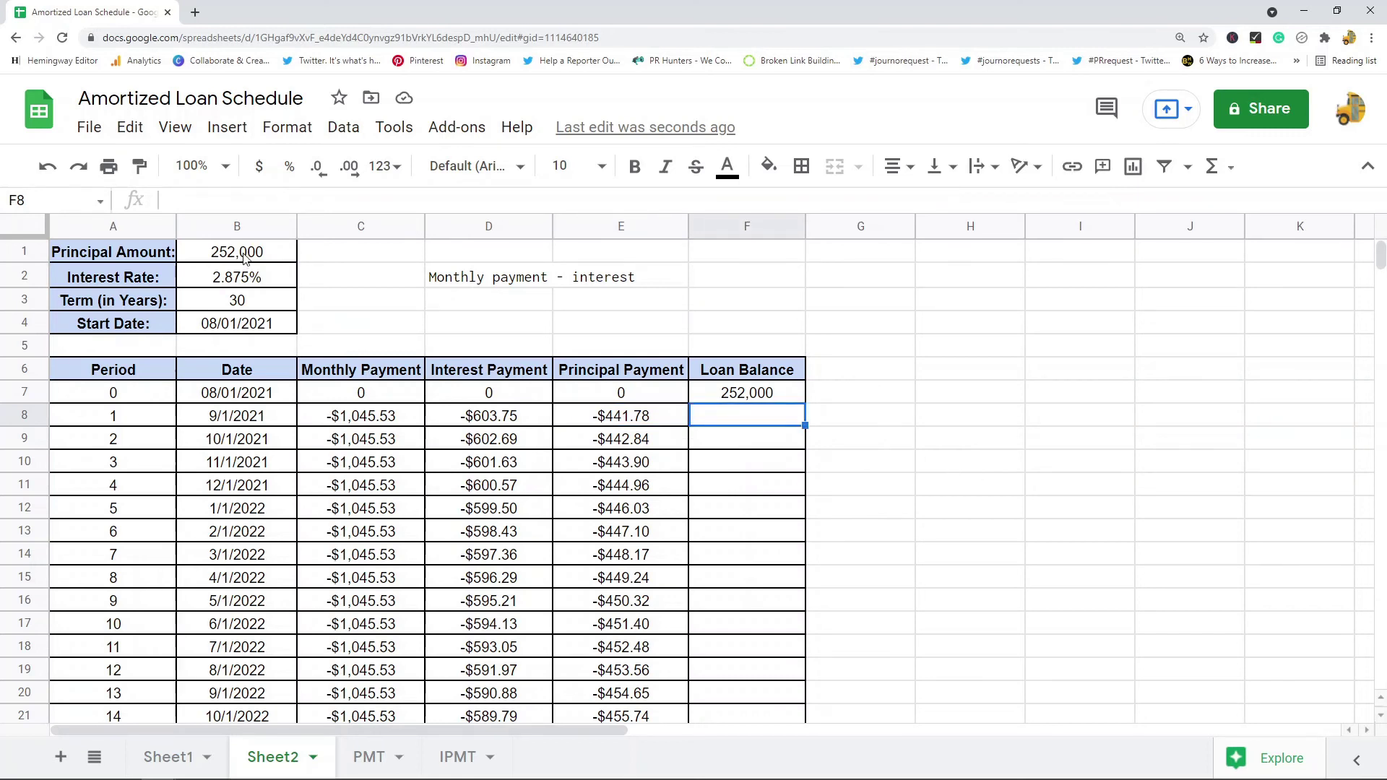
click(641, 419)
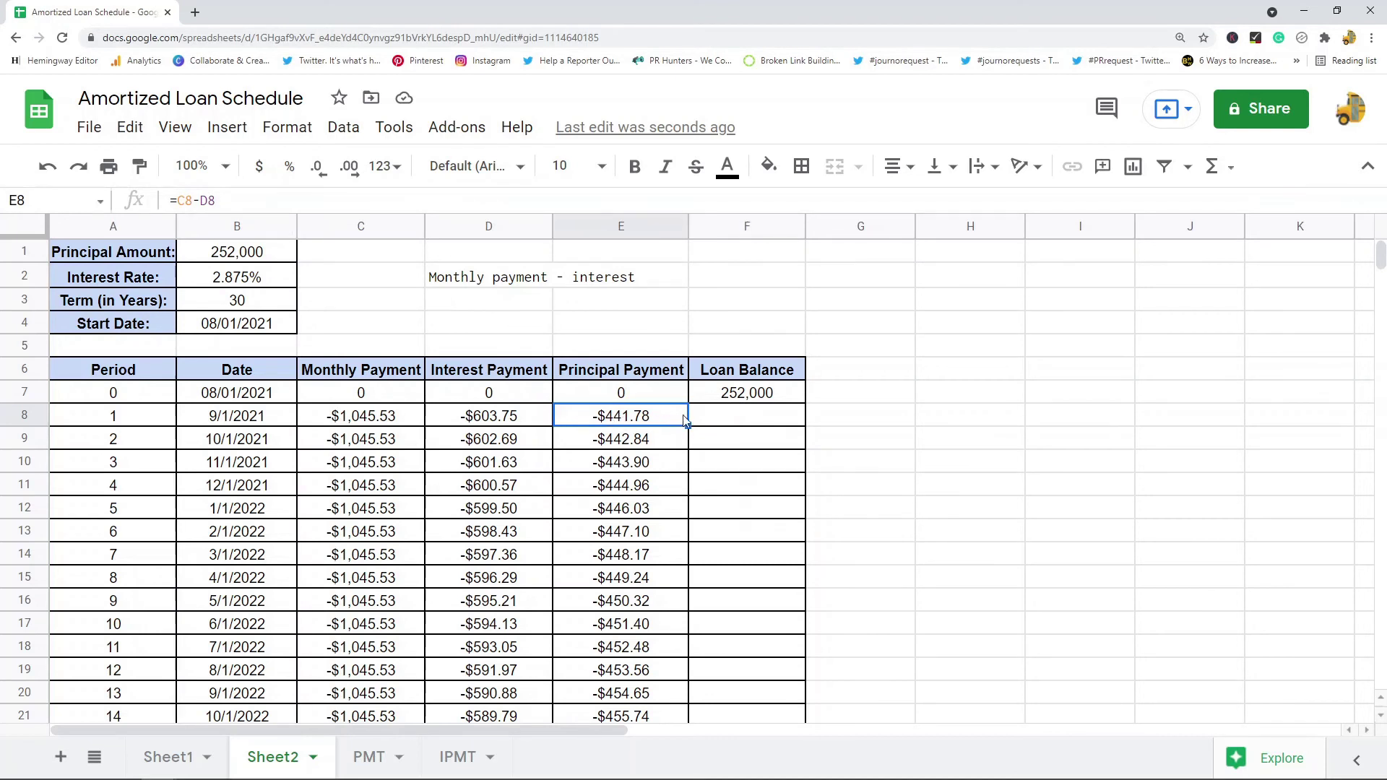
click(751, 423)
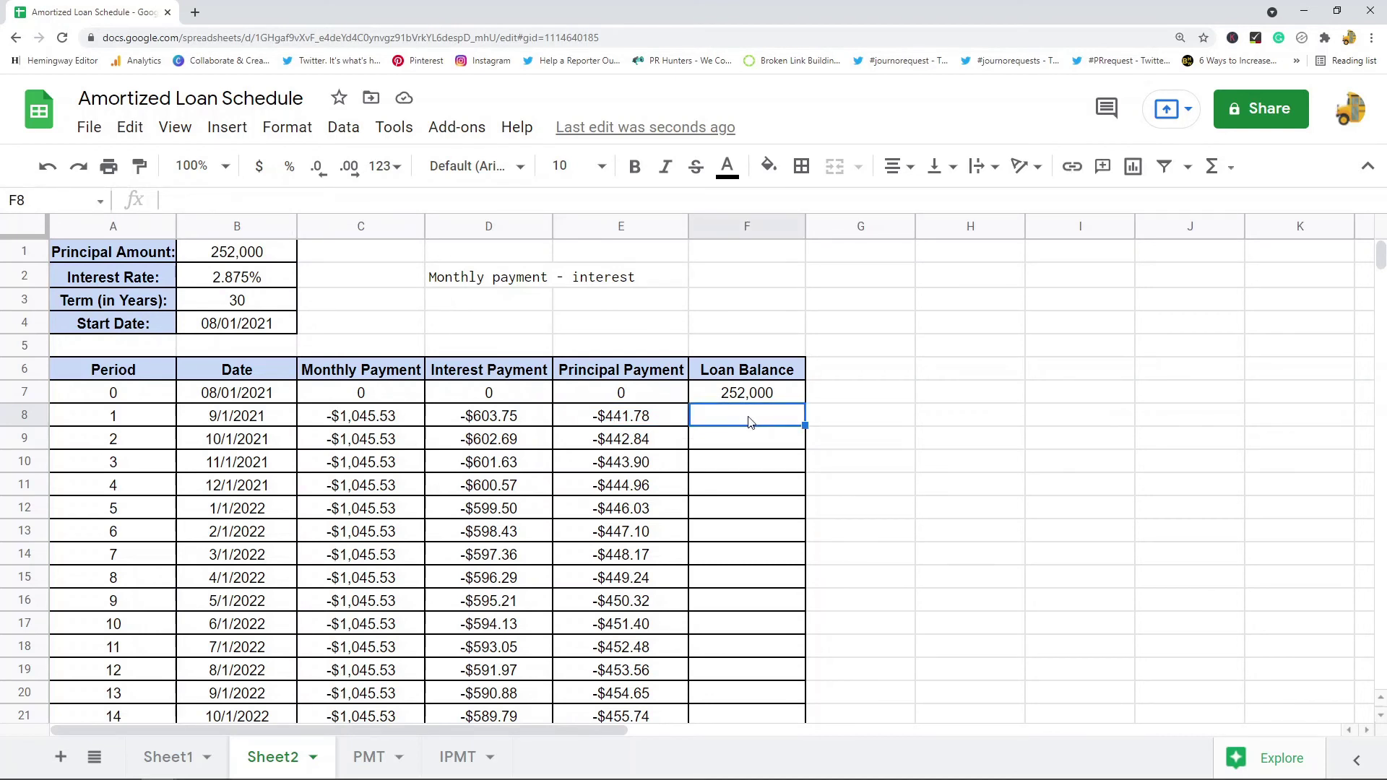
text(=)
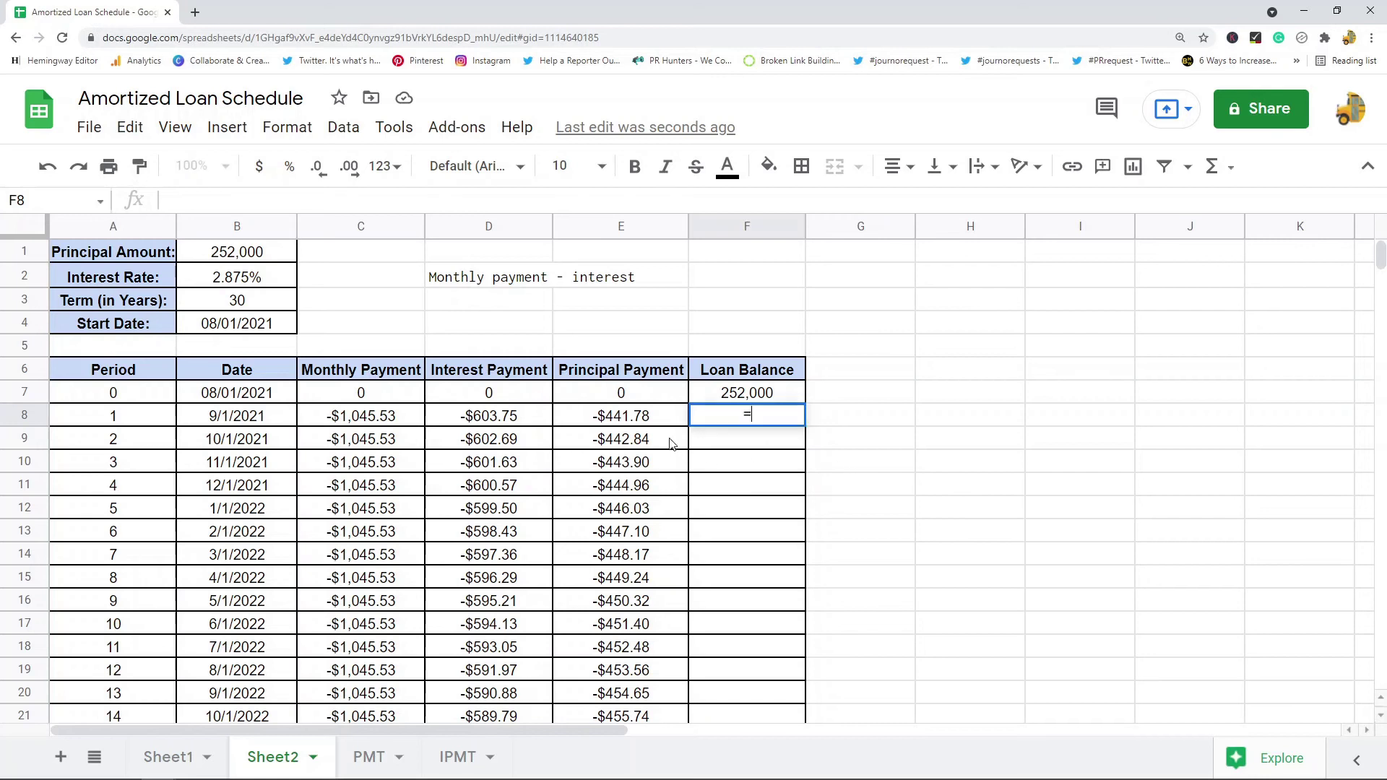
click(636, 424)
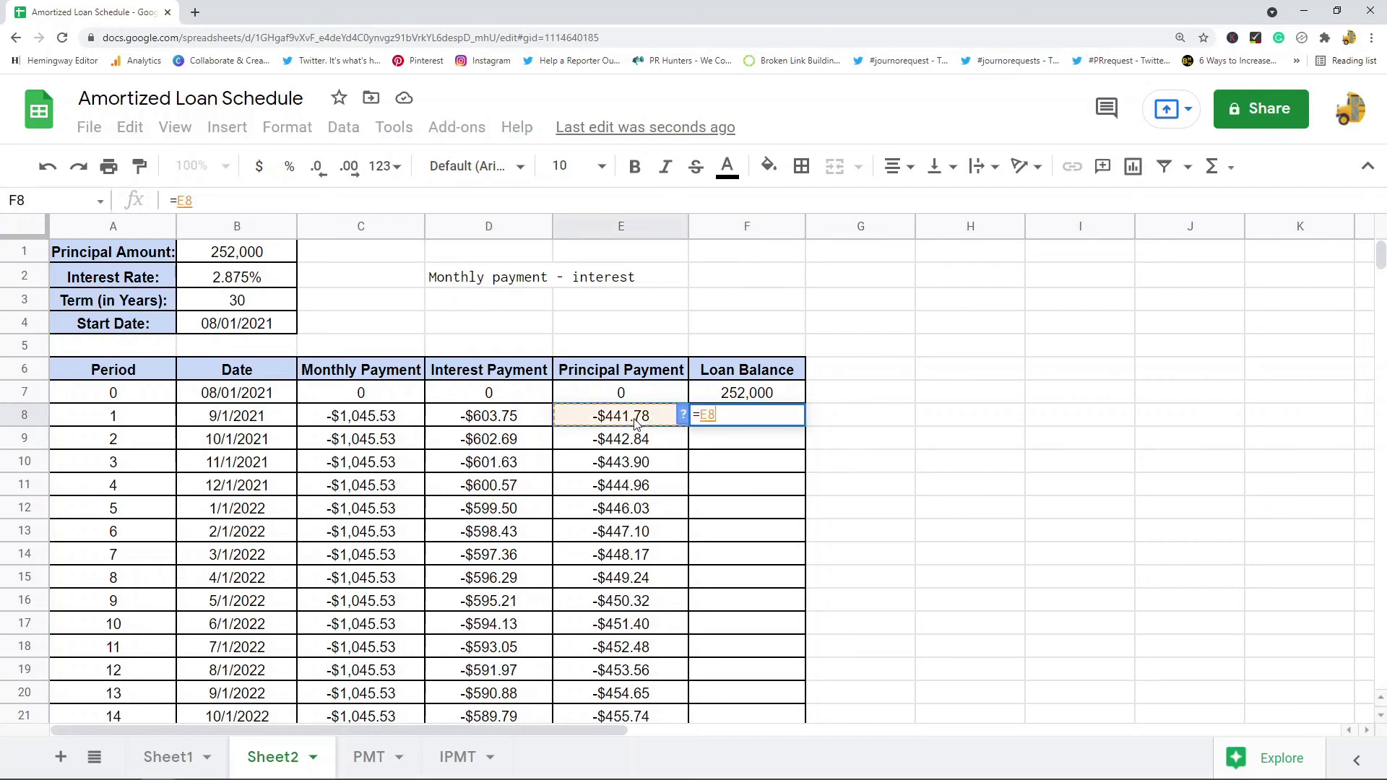
text(+)
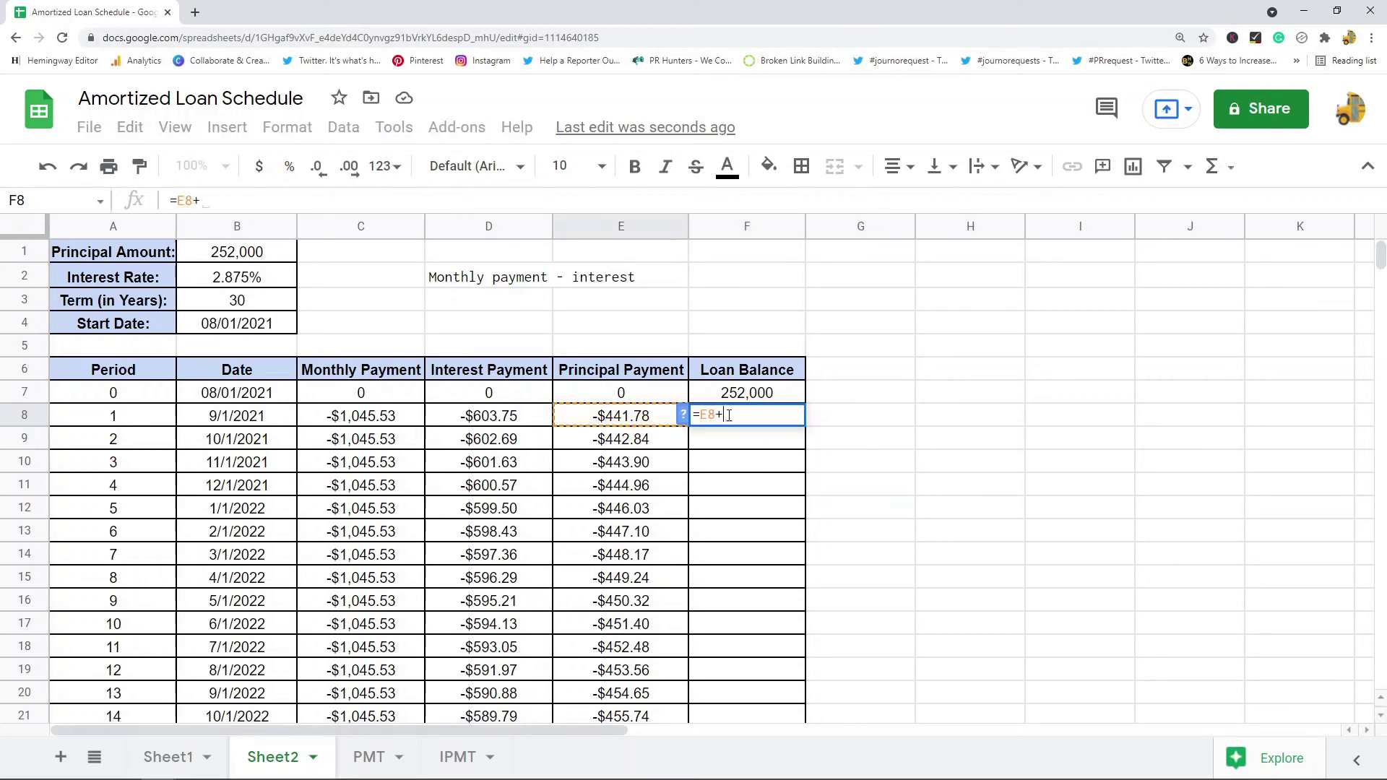
click(770, 398)
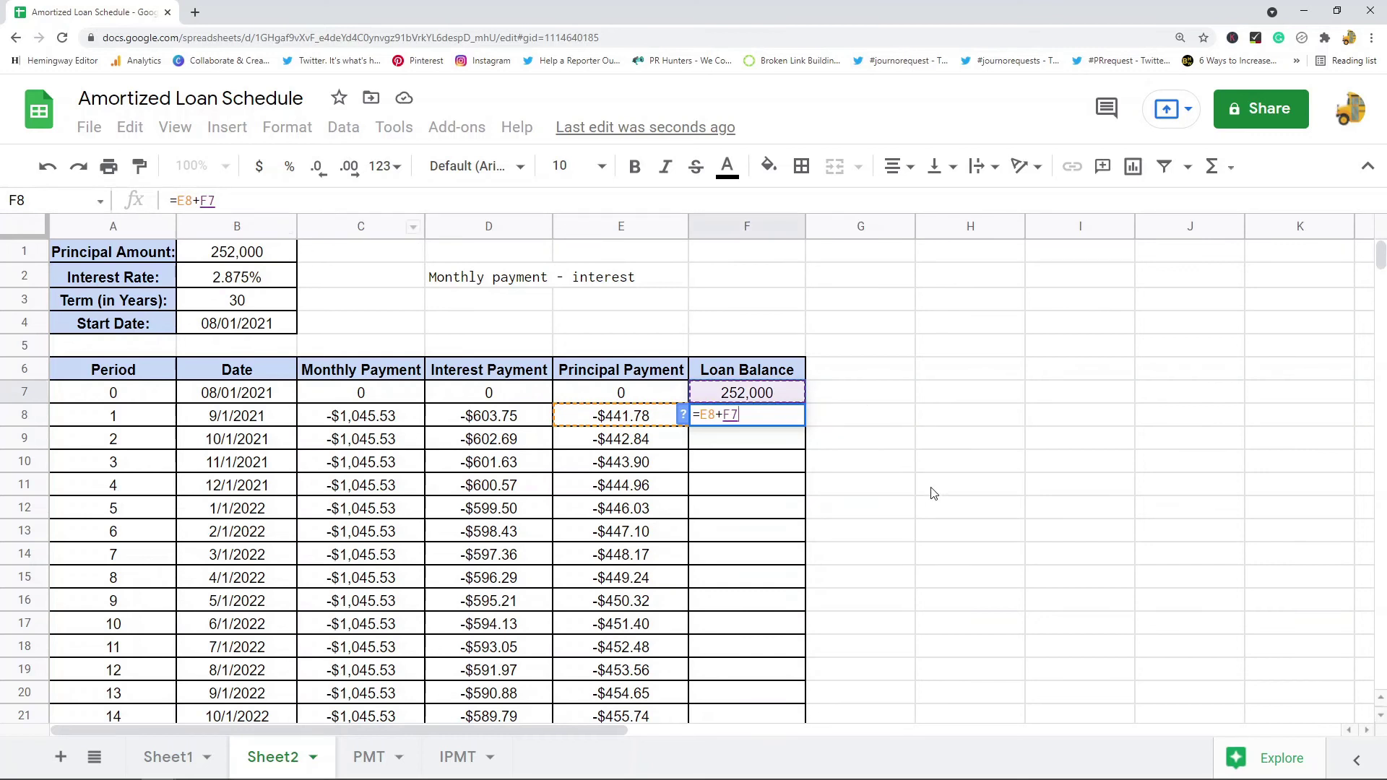
key(Return)
click(763, 421)
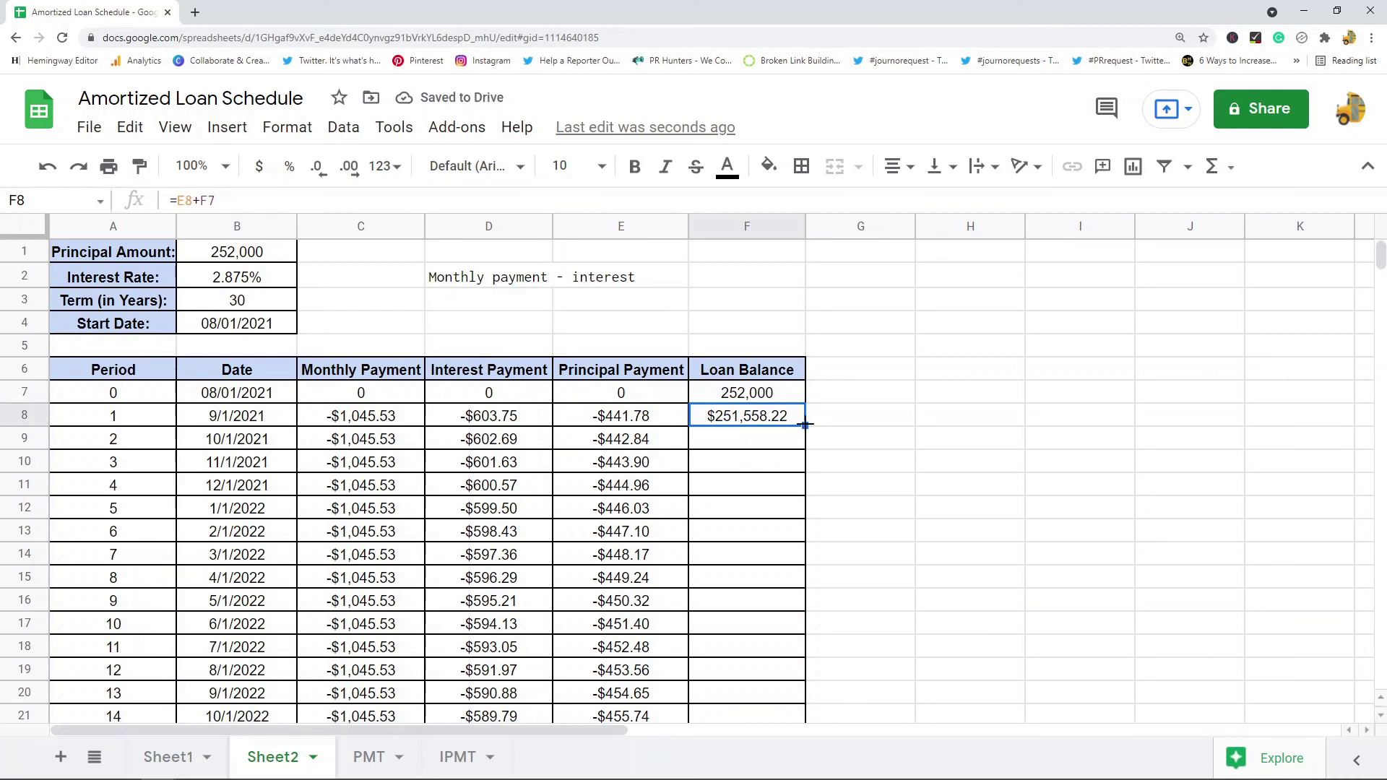
Copy F8, extend the selection down from F9, and undo the last formula entry in F8.
key(ctrl+c)
click(769, 443)
key(ctrl+shift+Down)
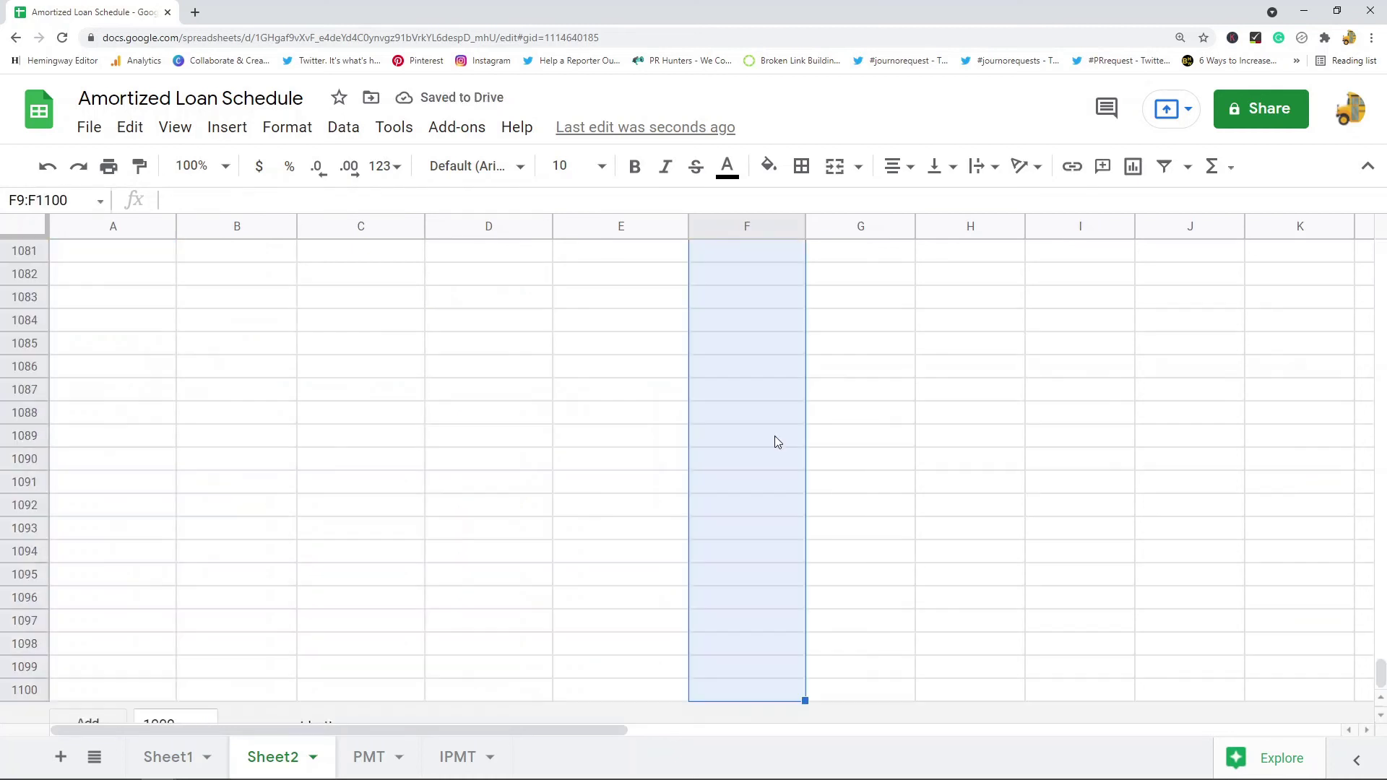
key(ctrl+z)
scroll(760, 333, up, 2)
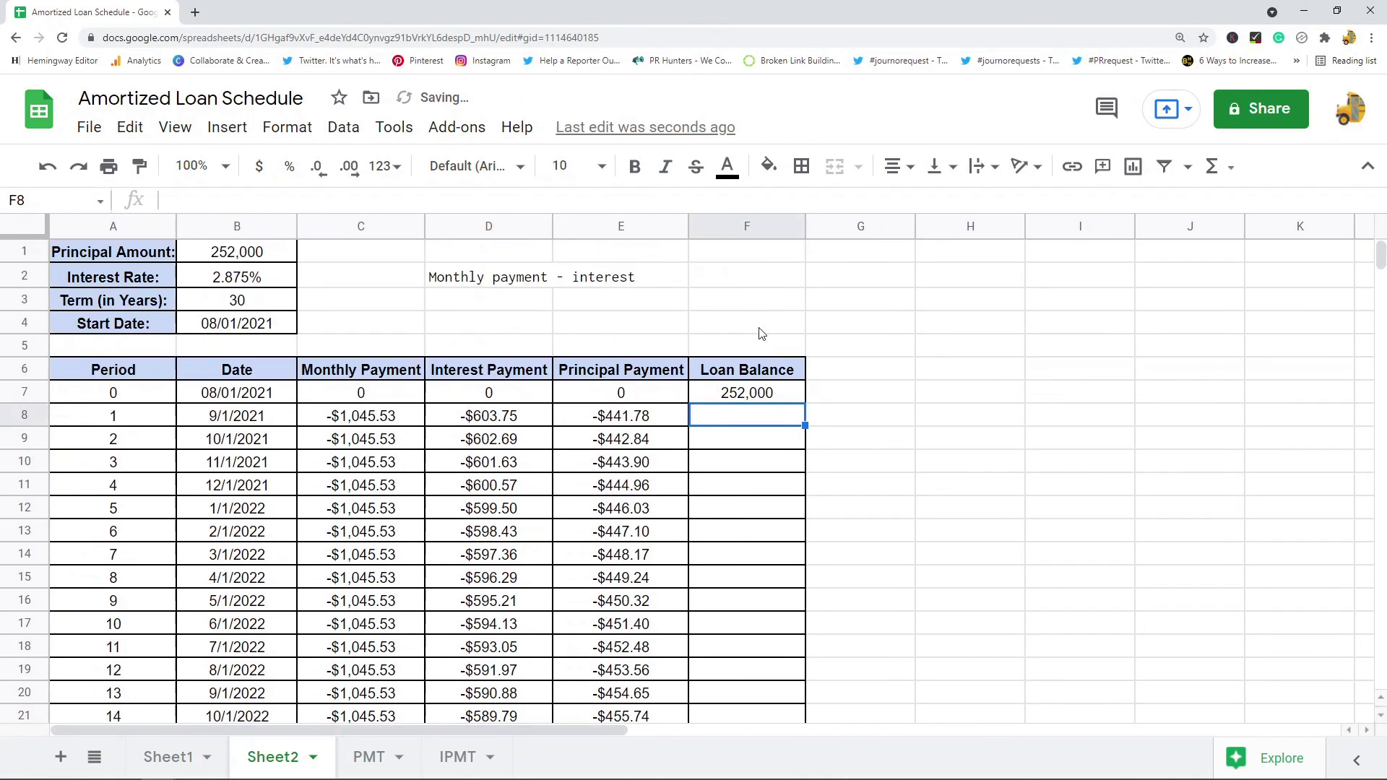
Fill the period 0 loan balance formula from F7 down through F367.
click(757, 394)
drag(1379, 257, 1378, 396)
shift+click(769, 459)
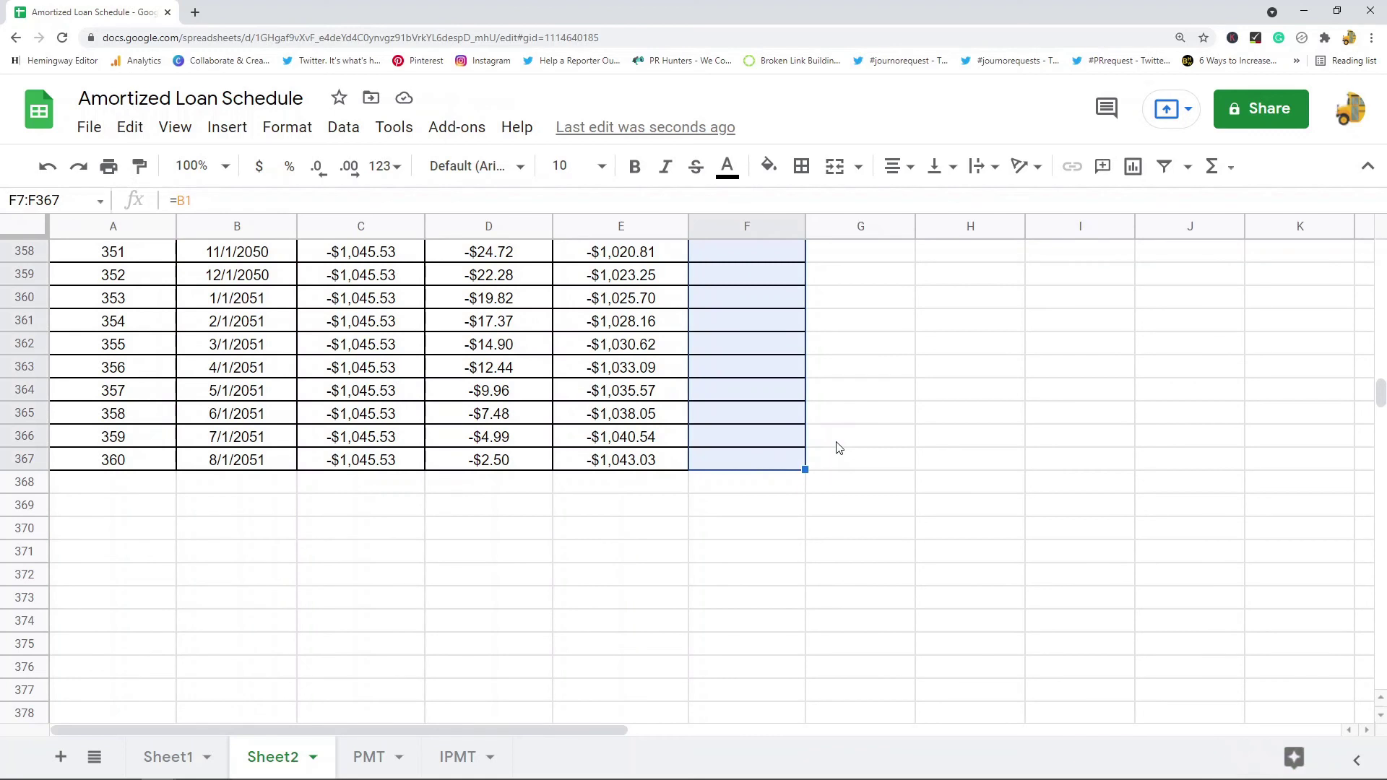
key(ctrl+v)
drag(1379, 396, 1372, 246)
click(759, 401)
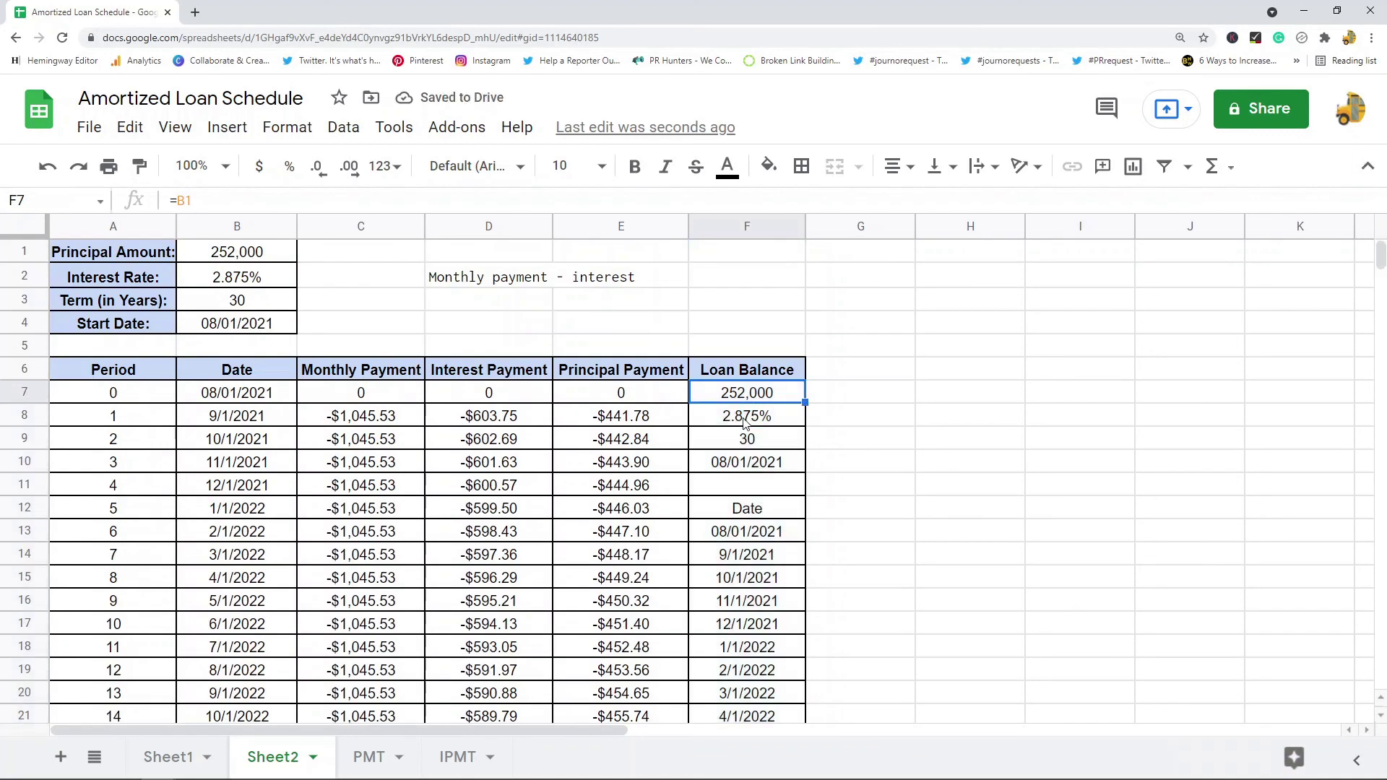
Replace F8's contents with the period 1 loan balance formula adding principal payment E8 to previous balance F7.
click(642, 423)
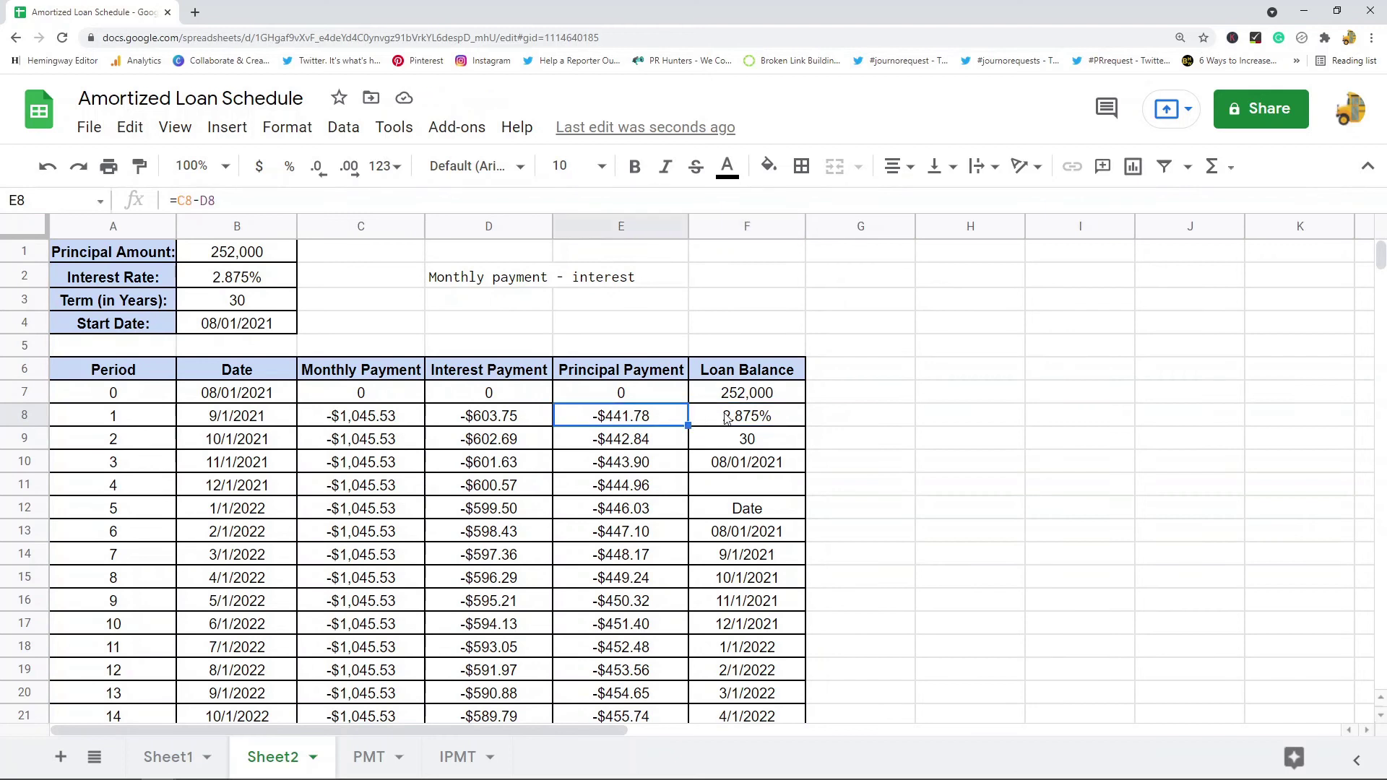
click(731, 417)
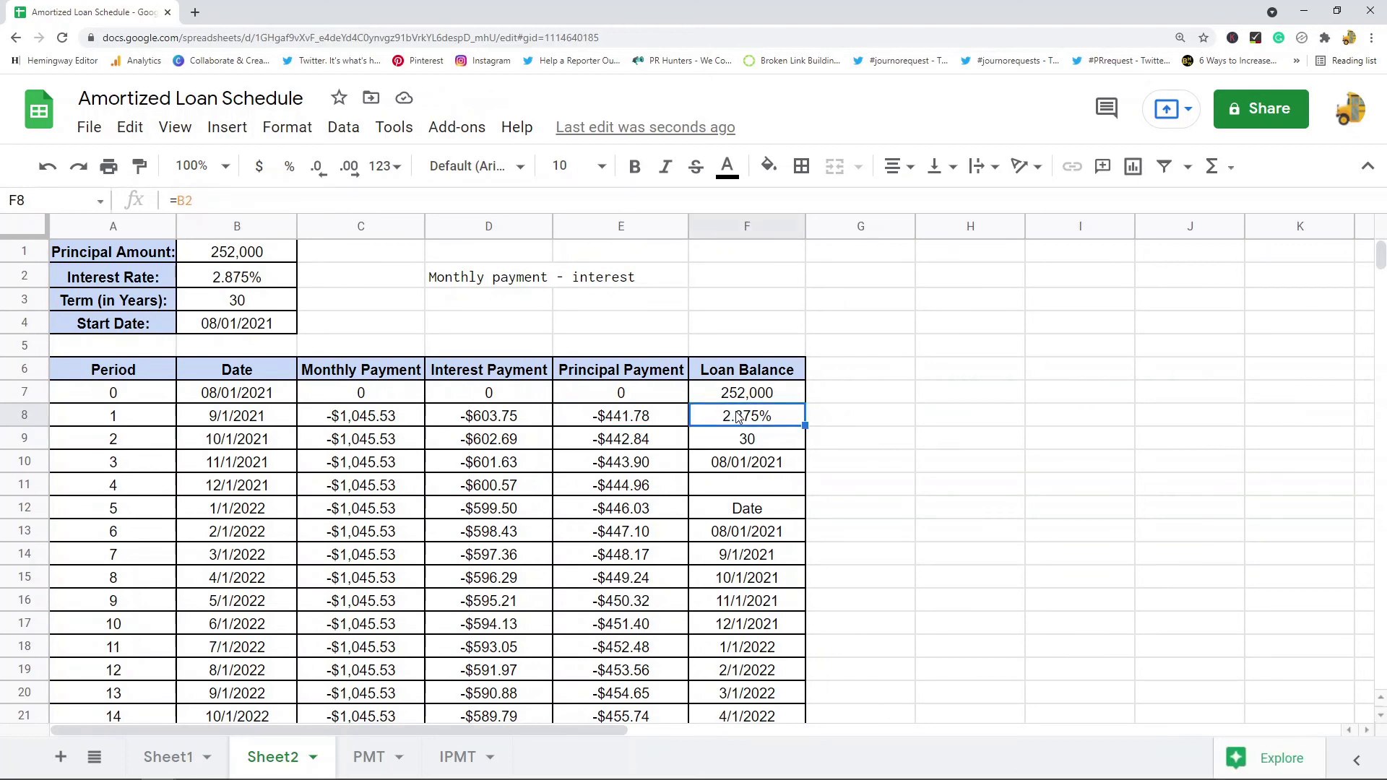
key(ctrl+shift+i)
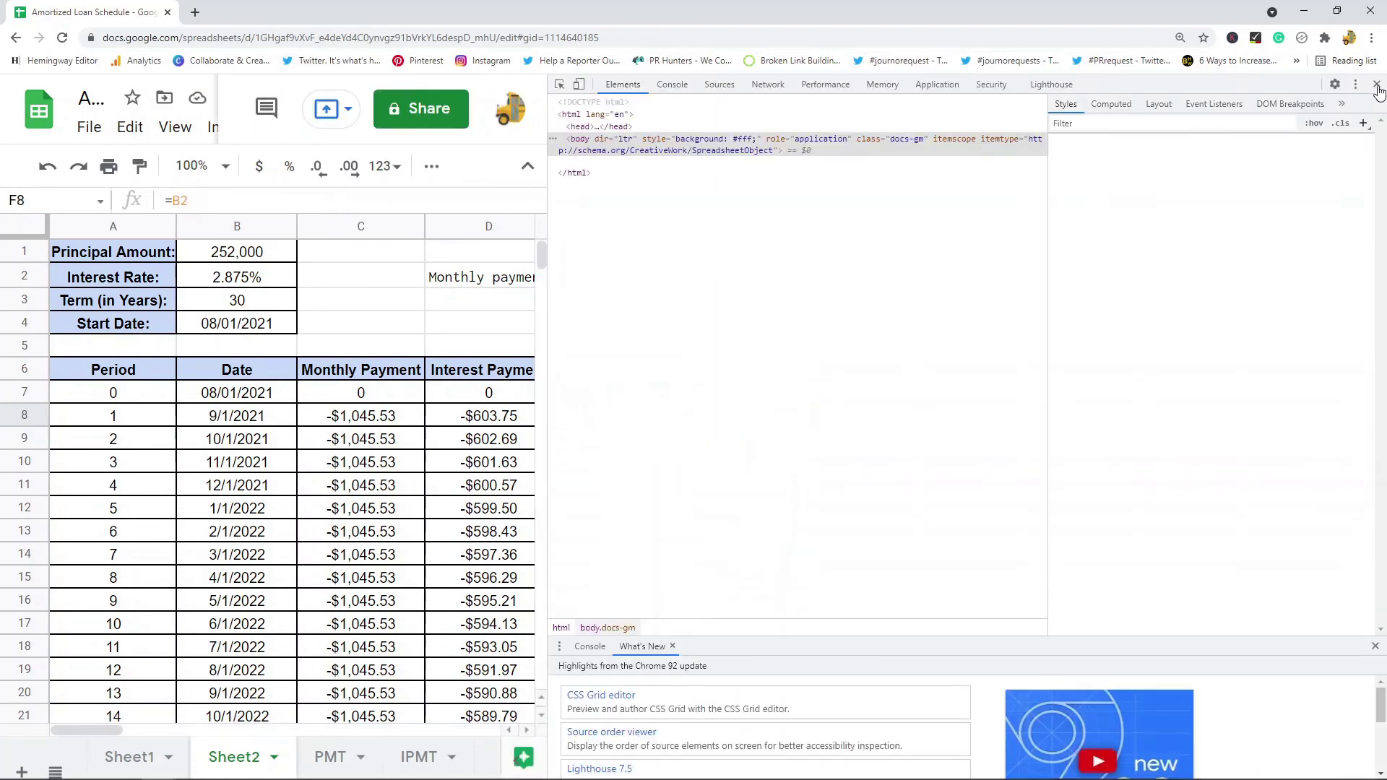
click(1376, 95)
key(Delete)
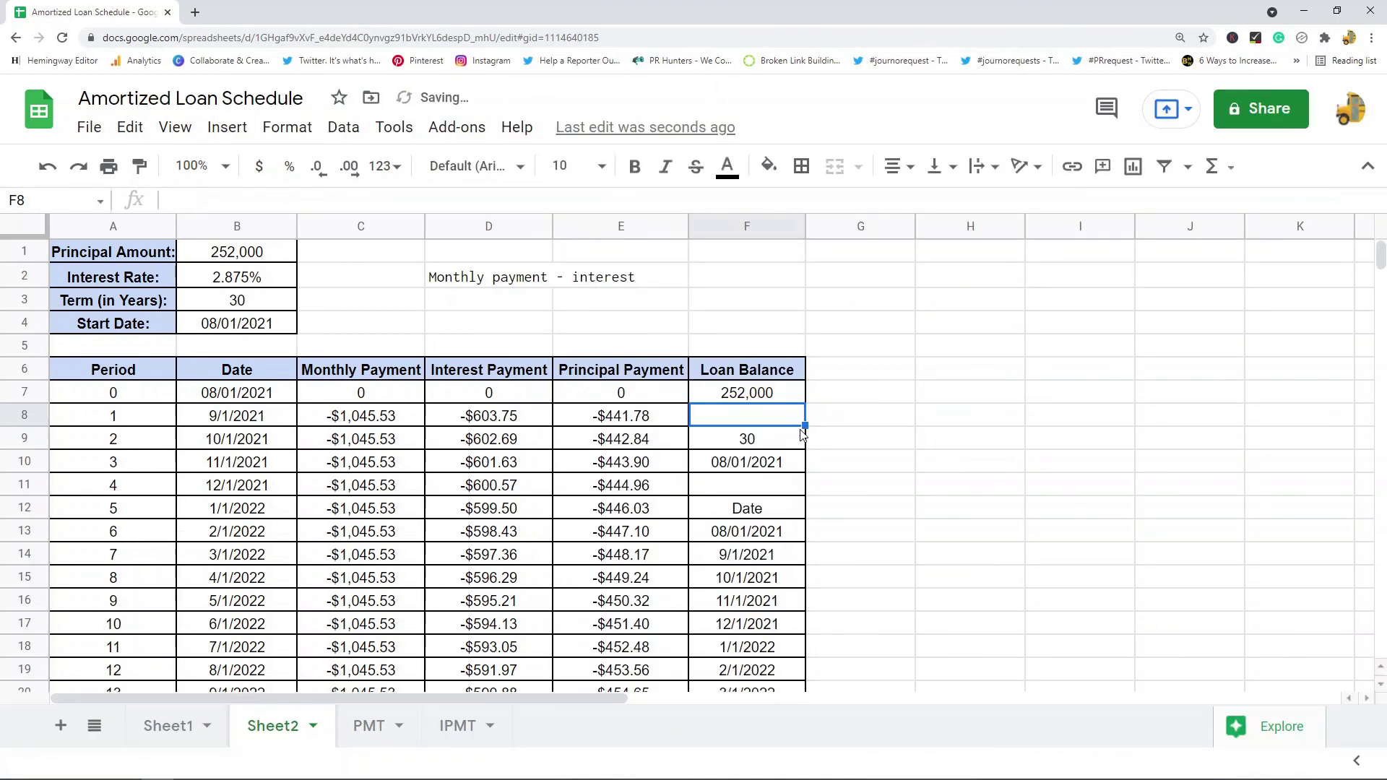
text(=)
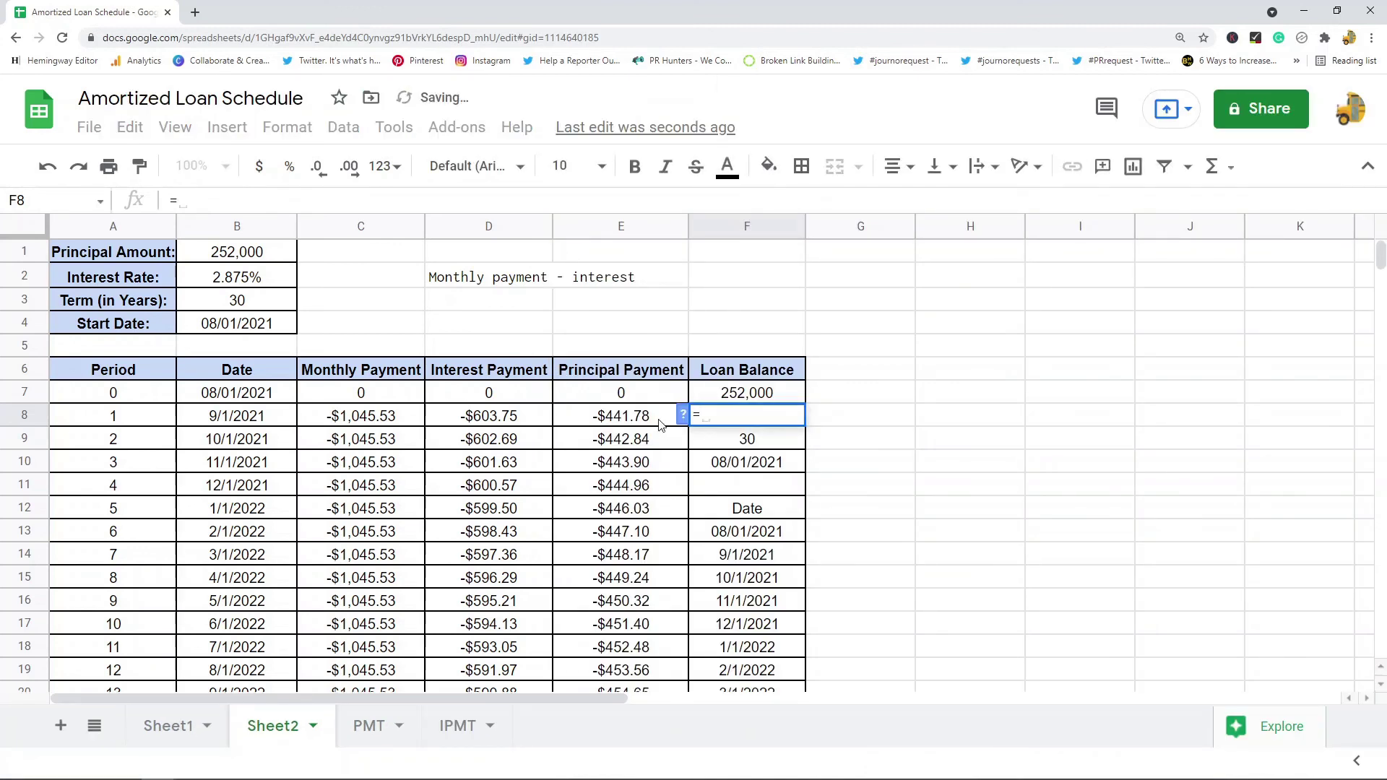
click(606, 417)
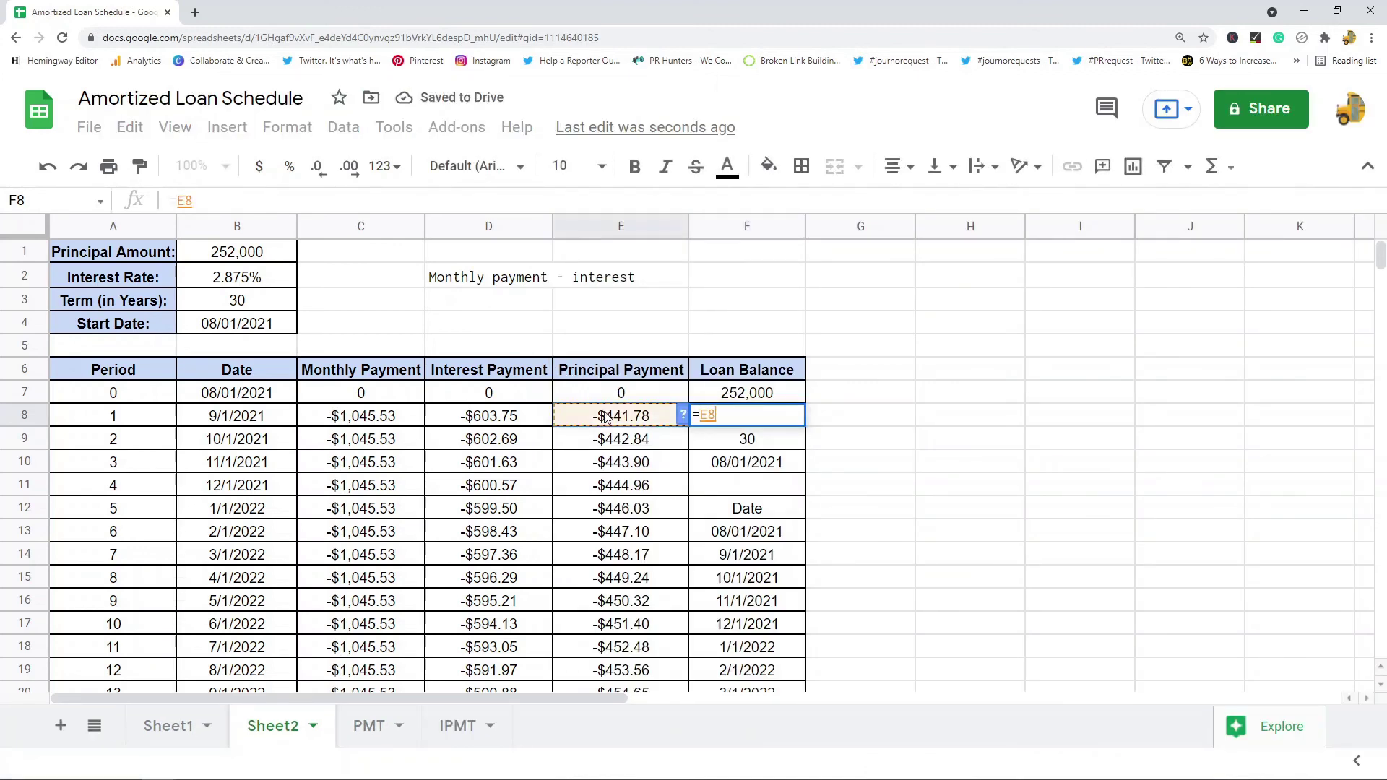
text(+)
click(765, 397)
key(Return)
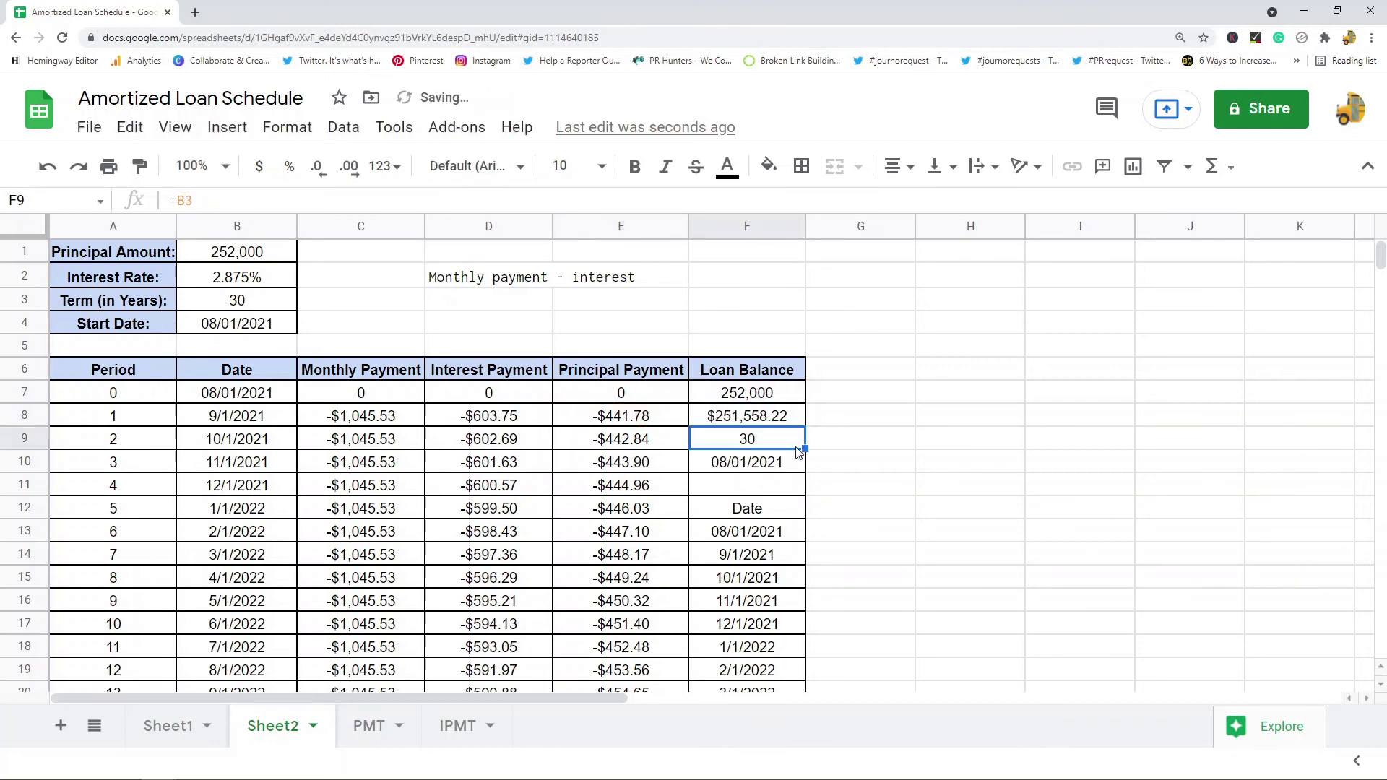
Copy the loan balance formula from F8 into F9 through F12.
click(780, 424)
key(ctrl+c)
drag(768, 451, 759, 506)
key(ctrl+v)
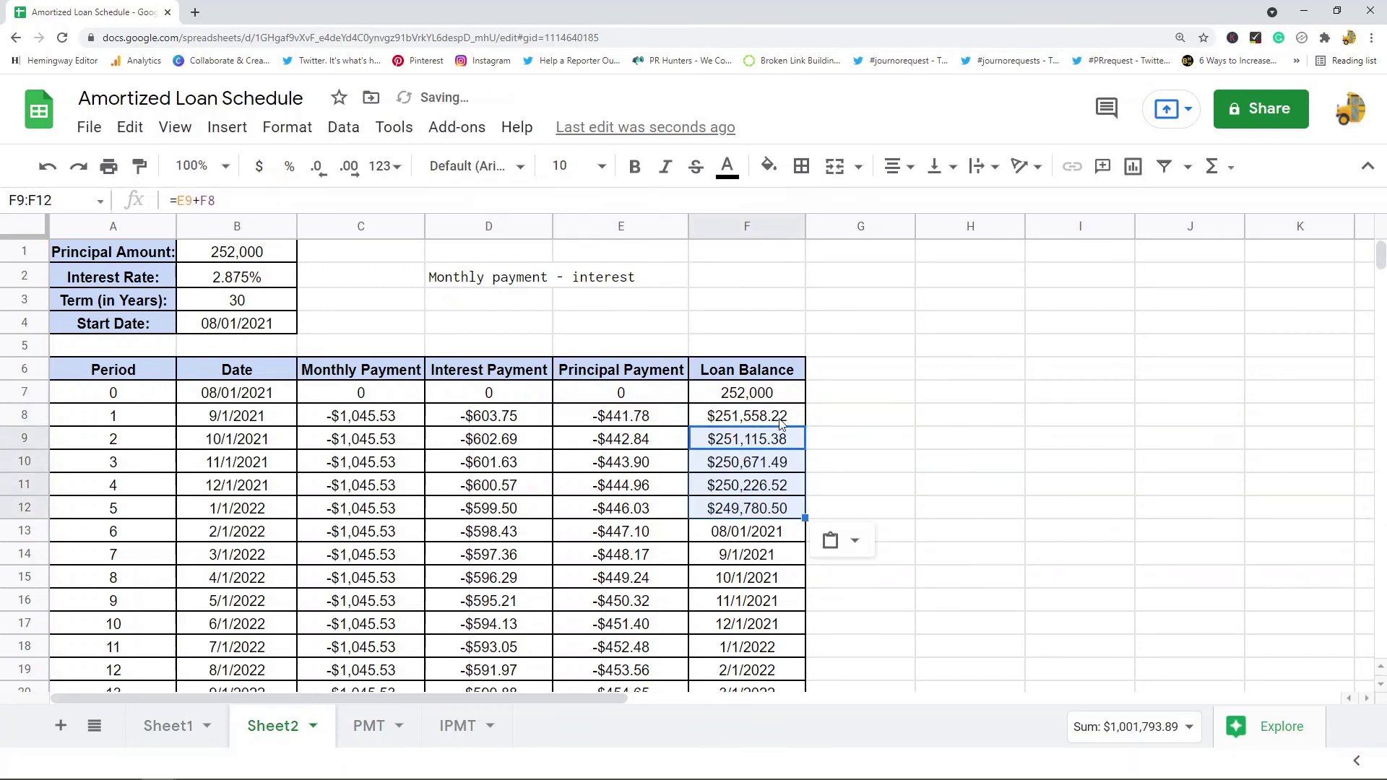
Try to copy the loan balance formula from F8 into F33 through F367.
click(775, 425)
key(ctrl+c)
scroll(747, 576, down, 7)
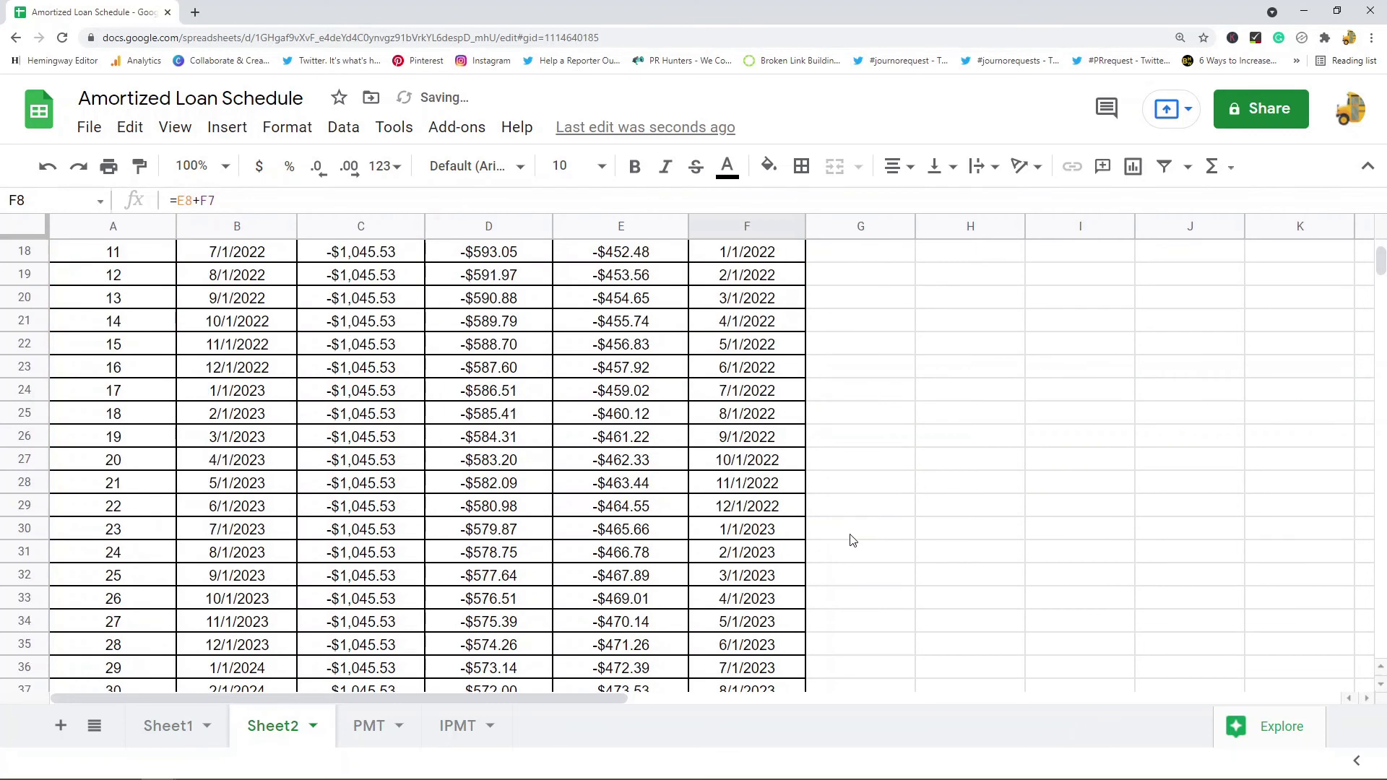
click(756, 537)
key(ctrl+shift+Down)
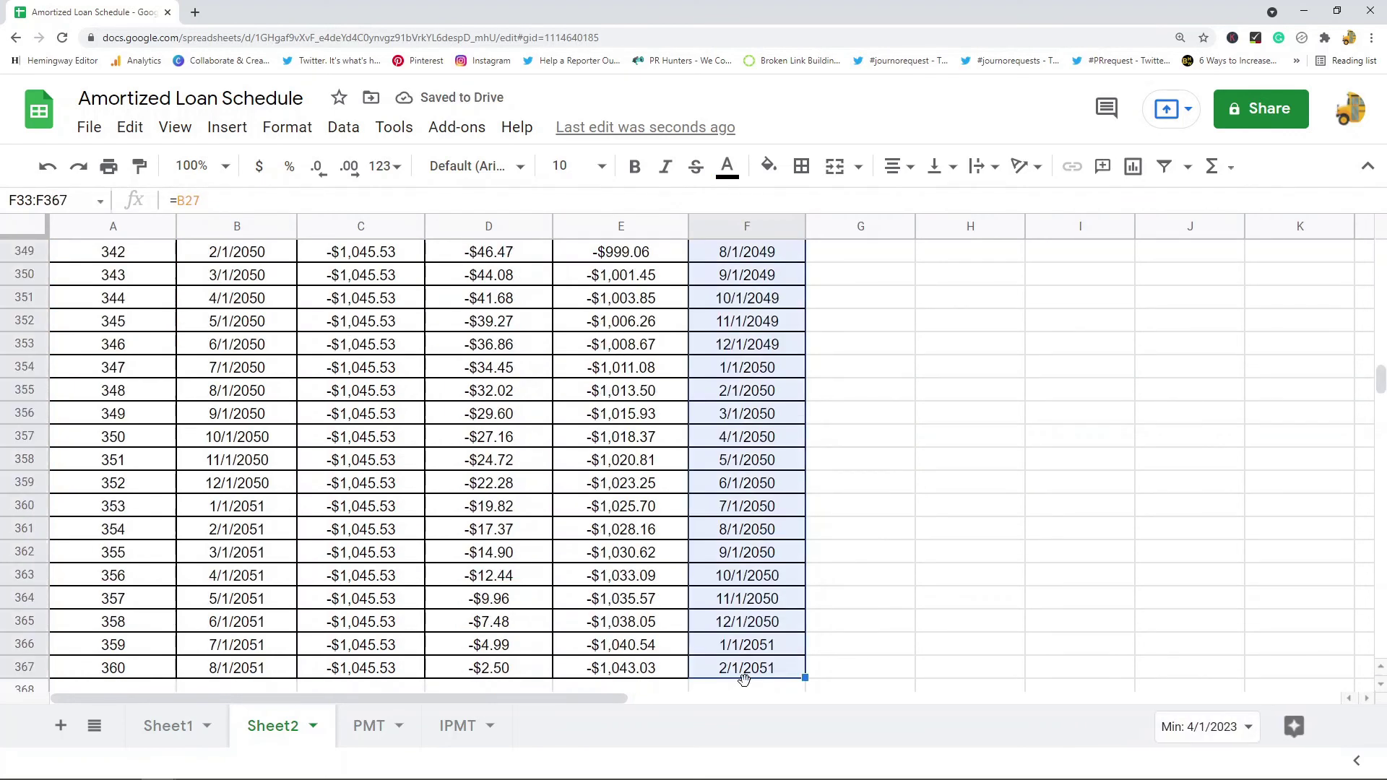
key(ctrl+v)
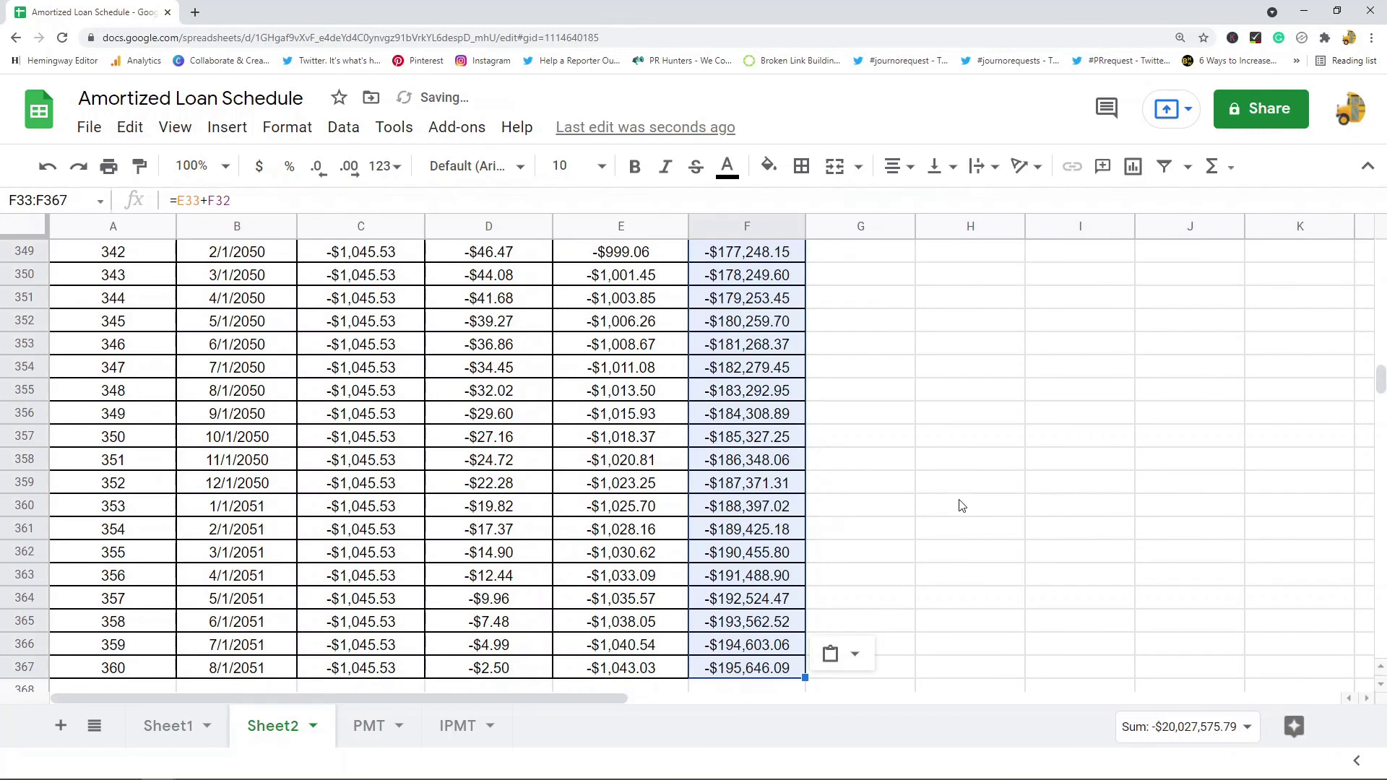
scroll(975, 519, up, 7)
scroll(978, 524, down, 13)
scroll(984, 518, up, 4)
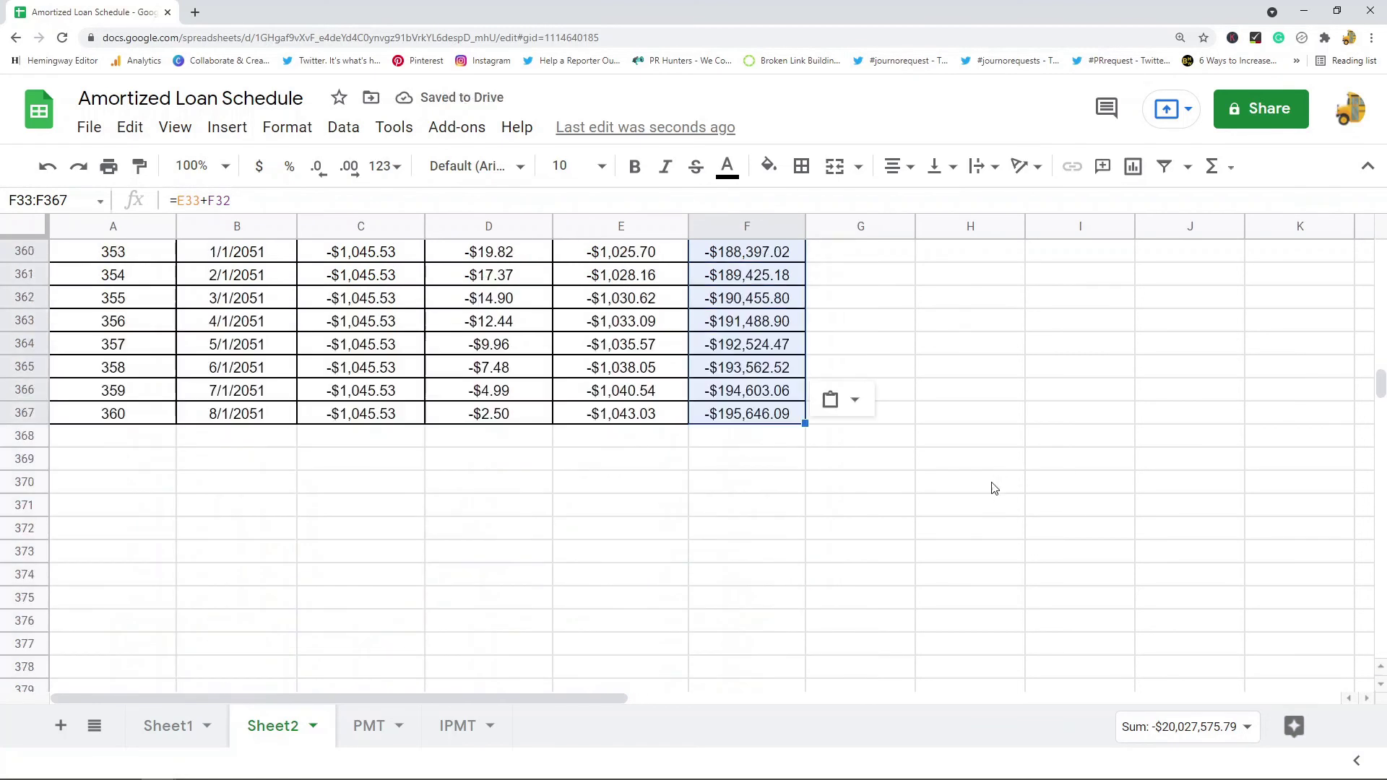
click(1092, 549)
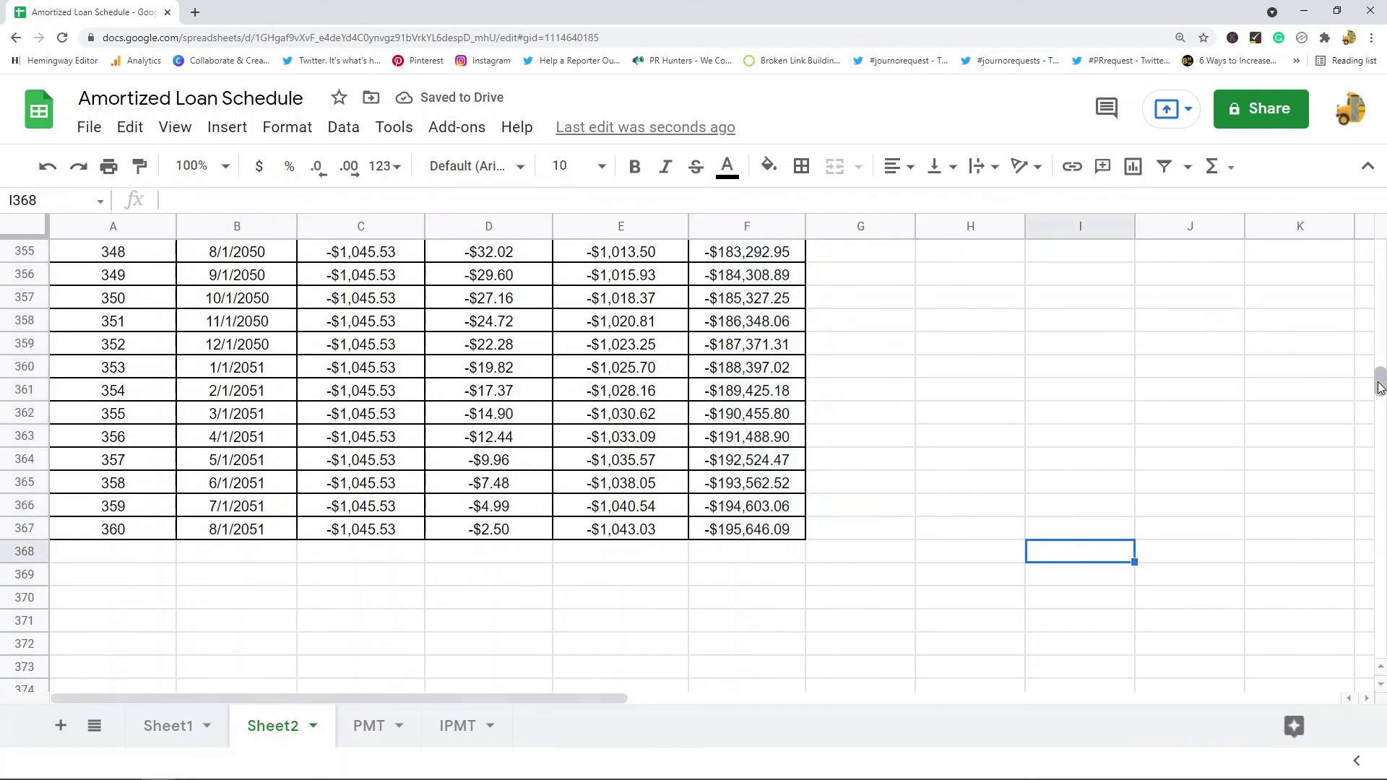
Copy the period 1 loan balance formula from F8 into every remaining period, F9 through F367.
drag(1380, 389, 1379, 254)
click(744, 508)
drag(752, 437, 751, 779)
scroll(728, 410, up, 2)
drag(728, 410, 756, 354)
key(ctrl+v)
scroll(895, 397, up, 6)
scroll(920, 402, up, 20)
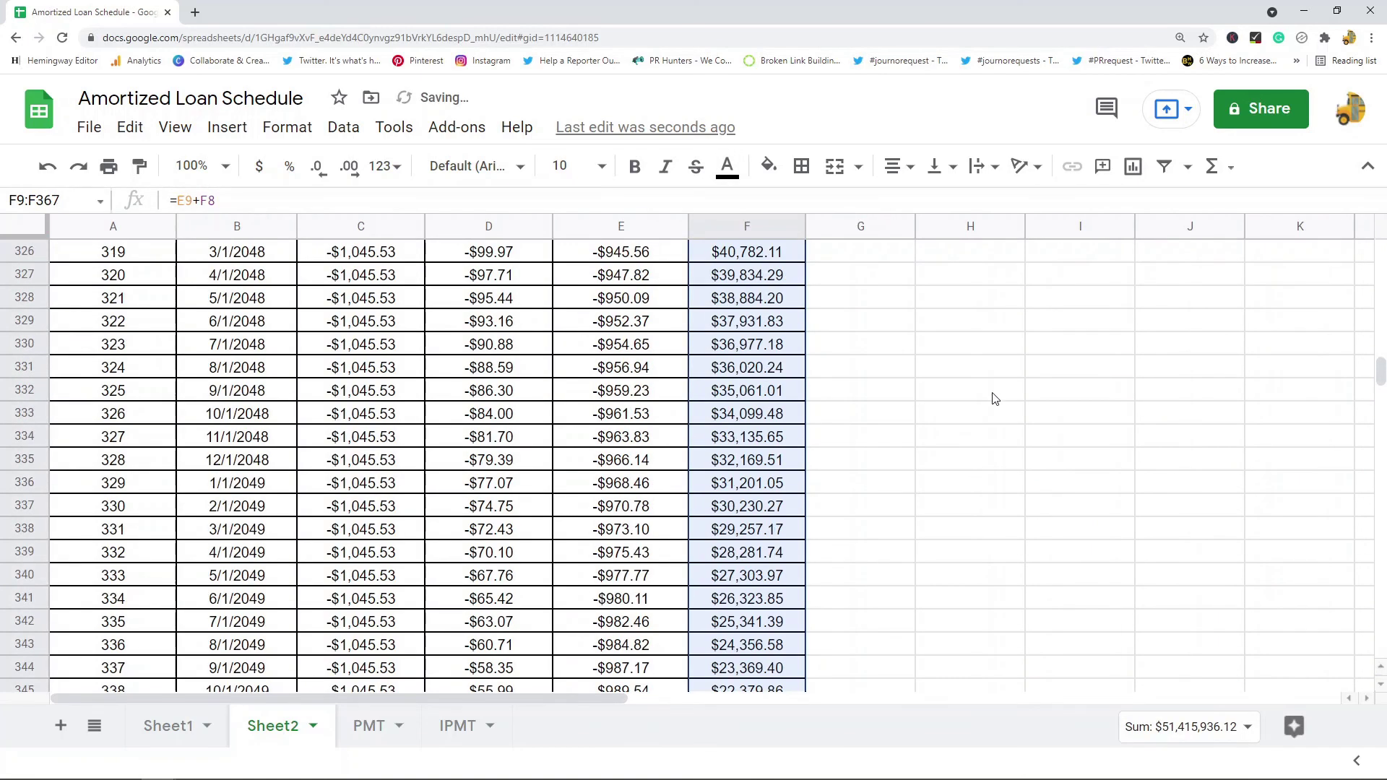
scroll(1011, 421, up, 20)
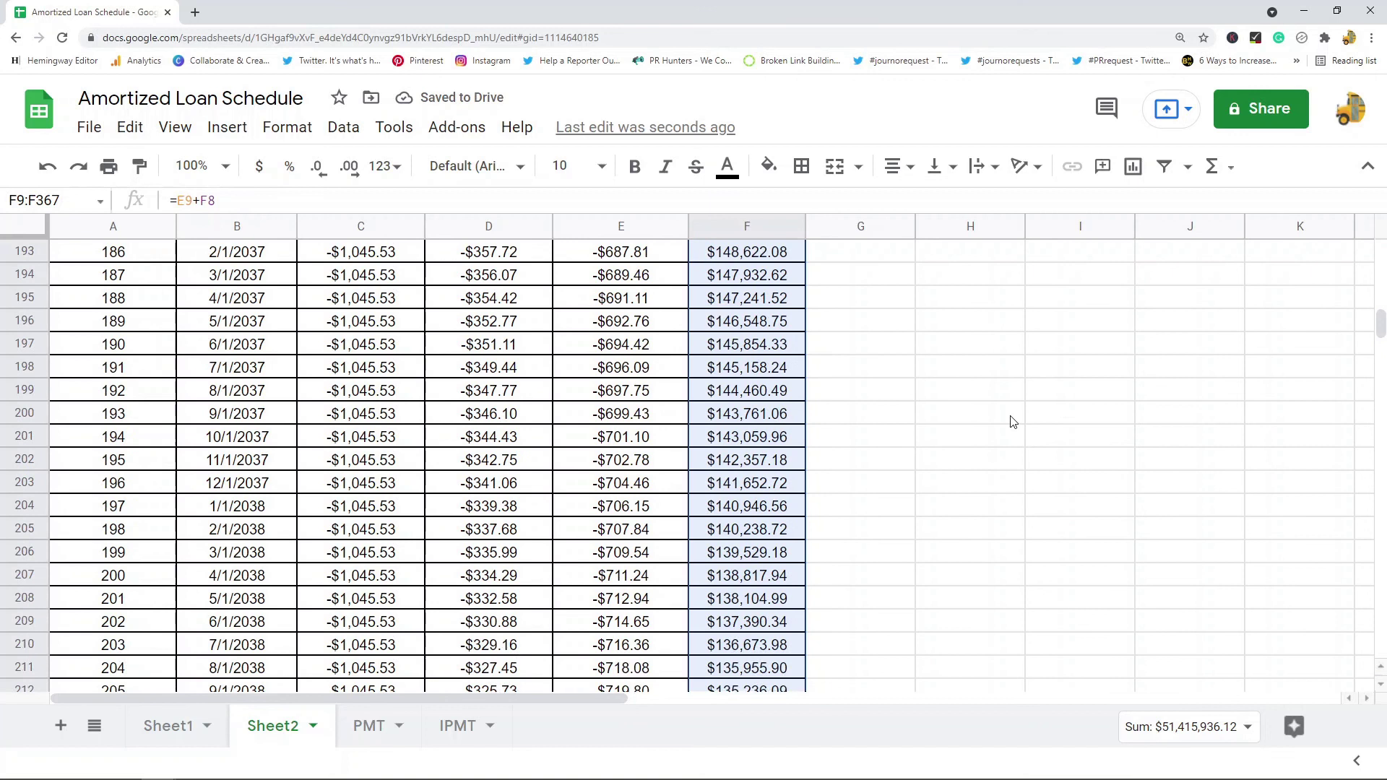
scroll(1009, 419, up, 20)
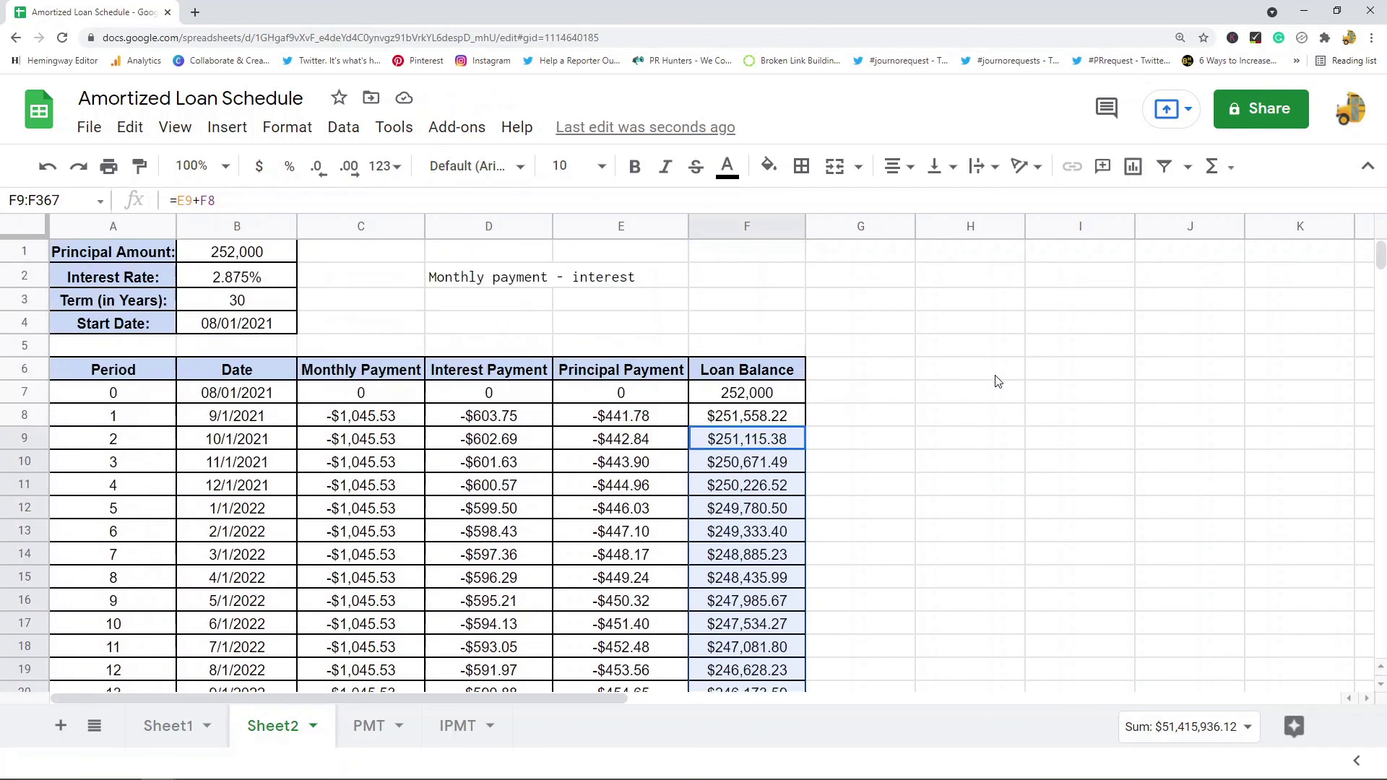
Examine the loan balance formulas in F7 through F10 and the principal payment formula in E10 without changing them.
click(775, 423)
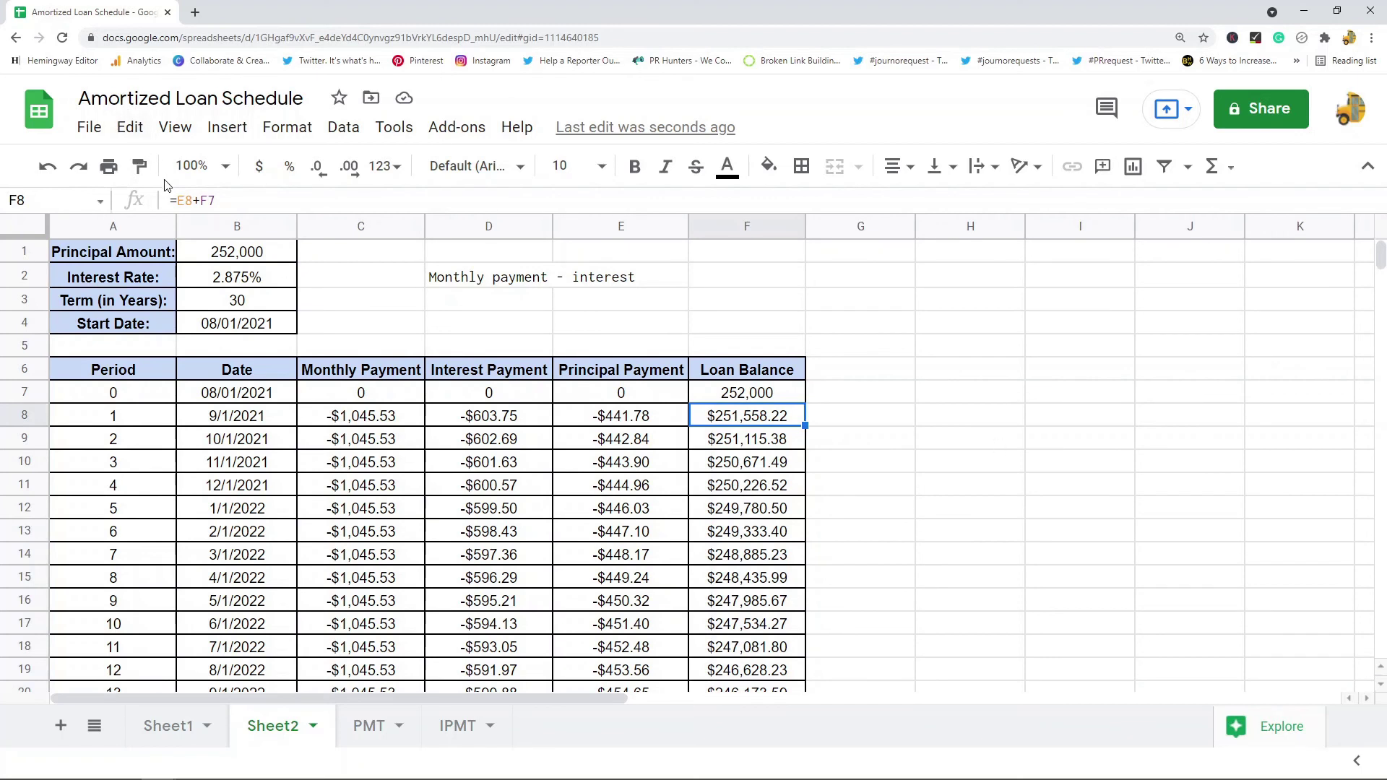
click(200, 202)
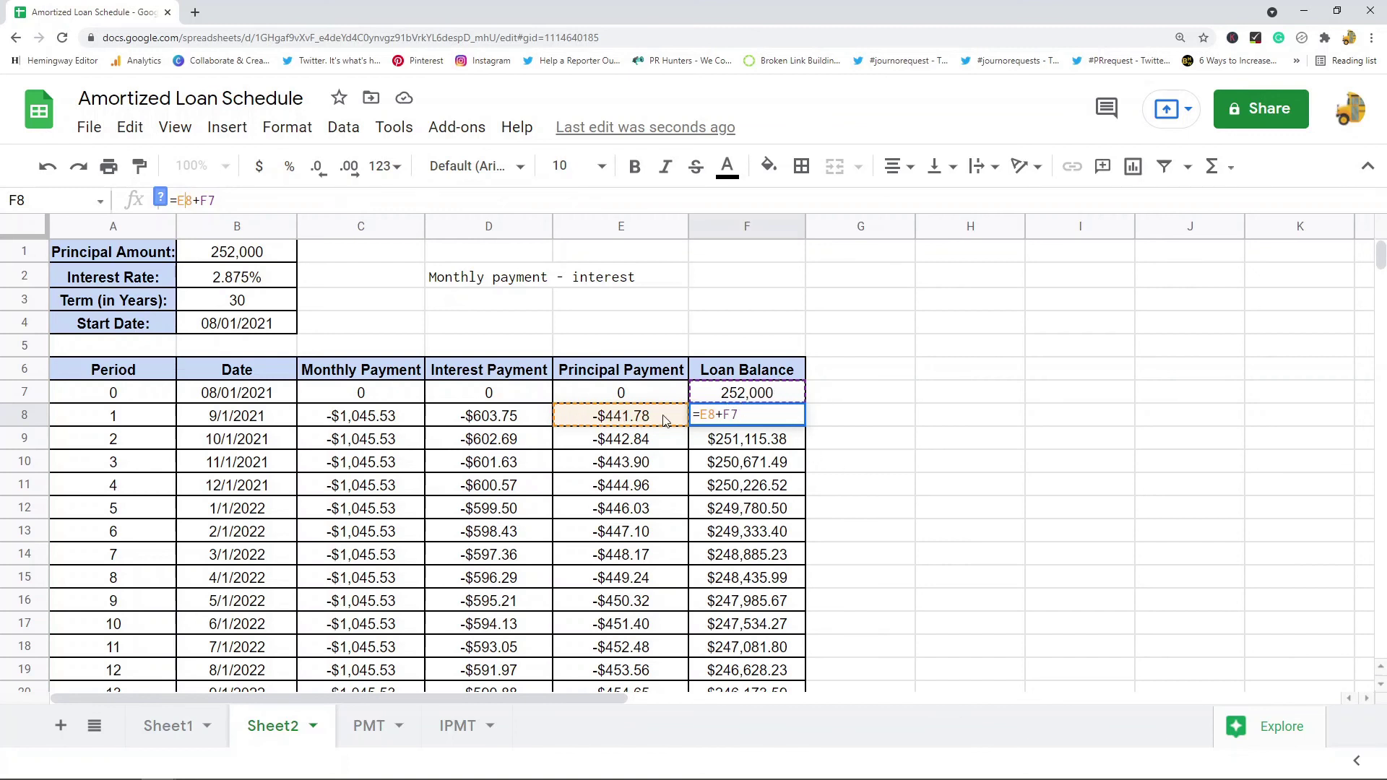
key(Return)
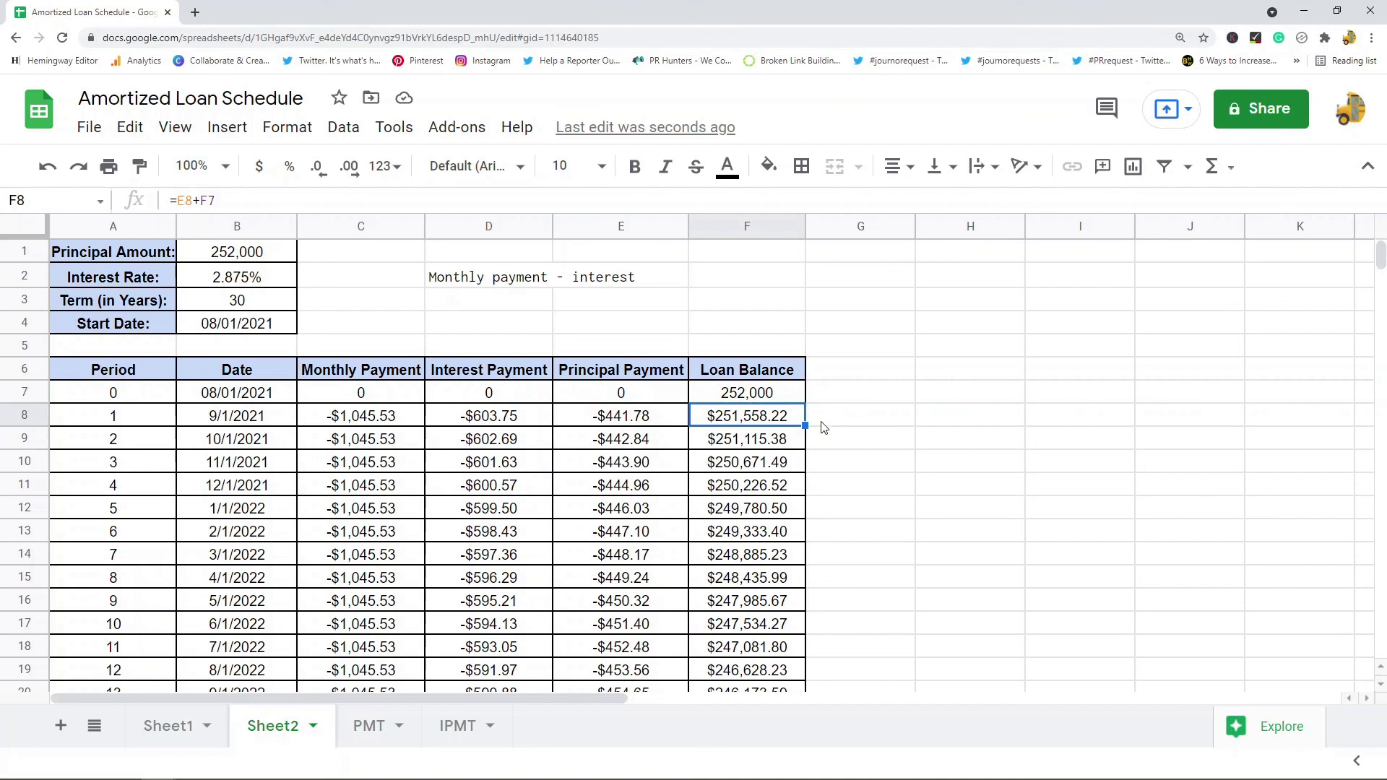
scroll(786, 442, down, 1)
click(746, 344)
drag(746, 352, 747, 367)
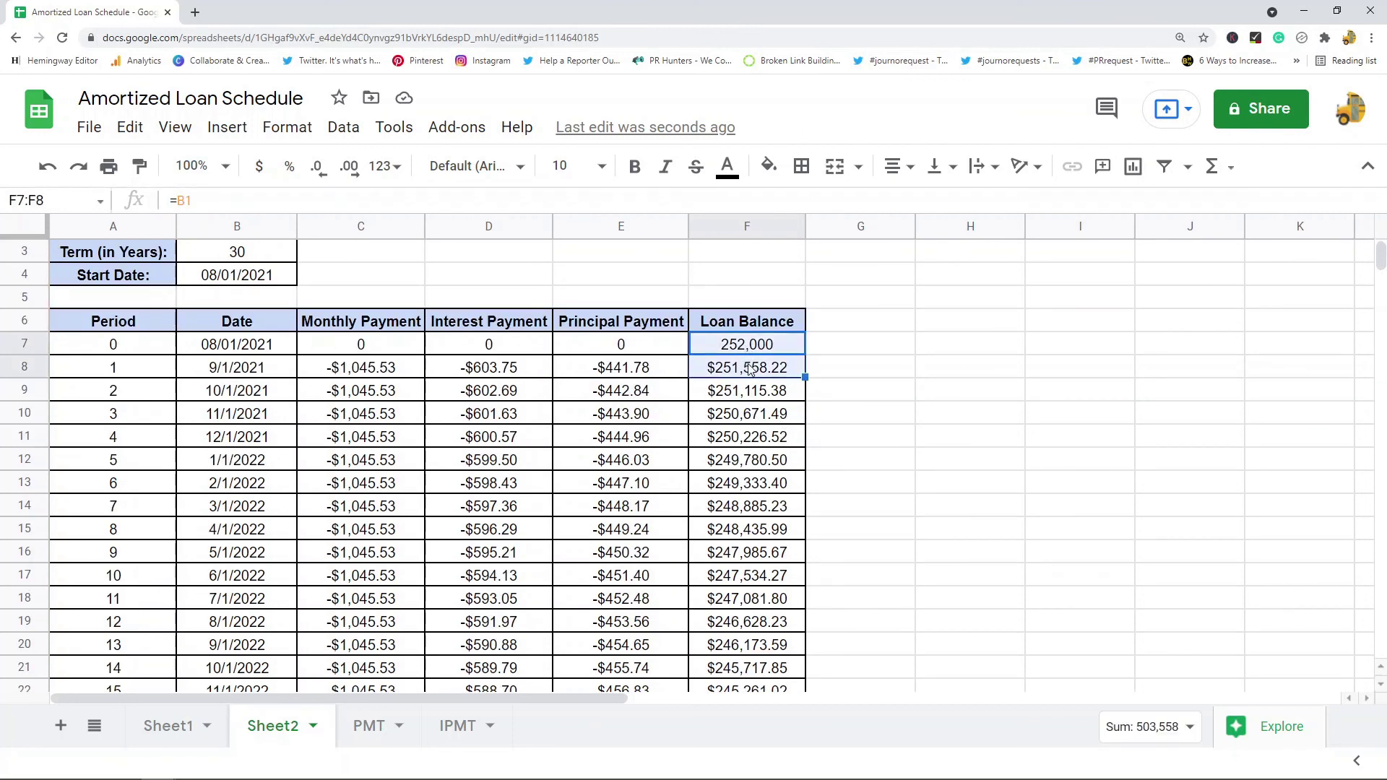
click(746, 397)
scroll(746, 408, down, 2)
scroll(758, 387, up, 1)
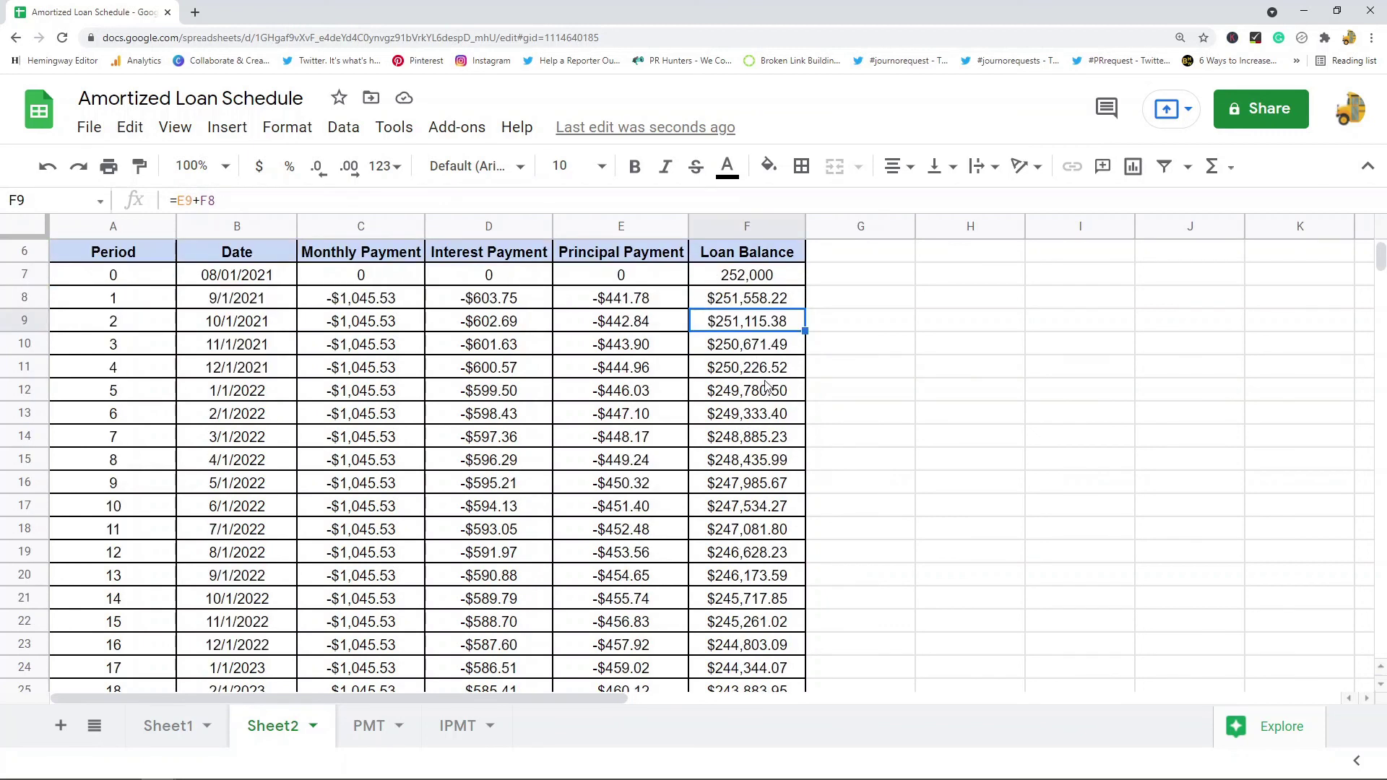
click(744, 353)
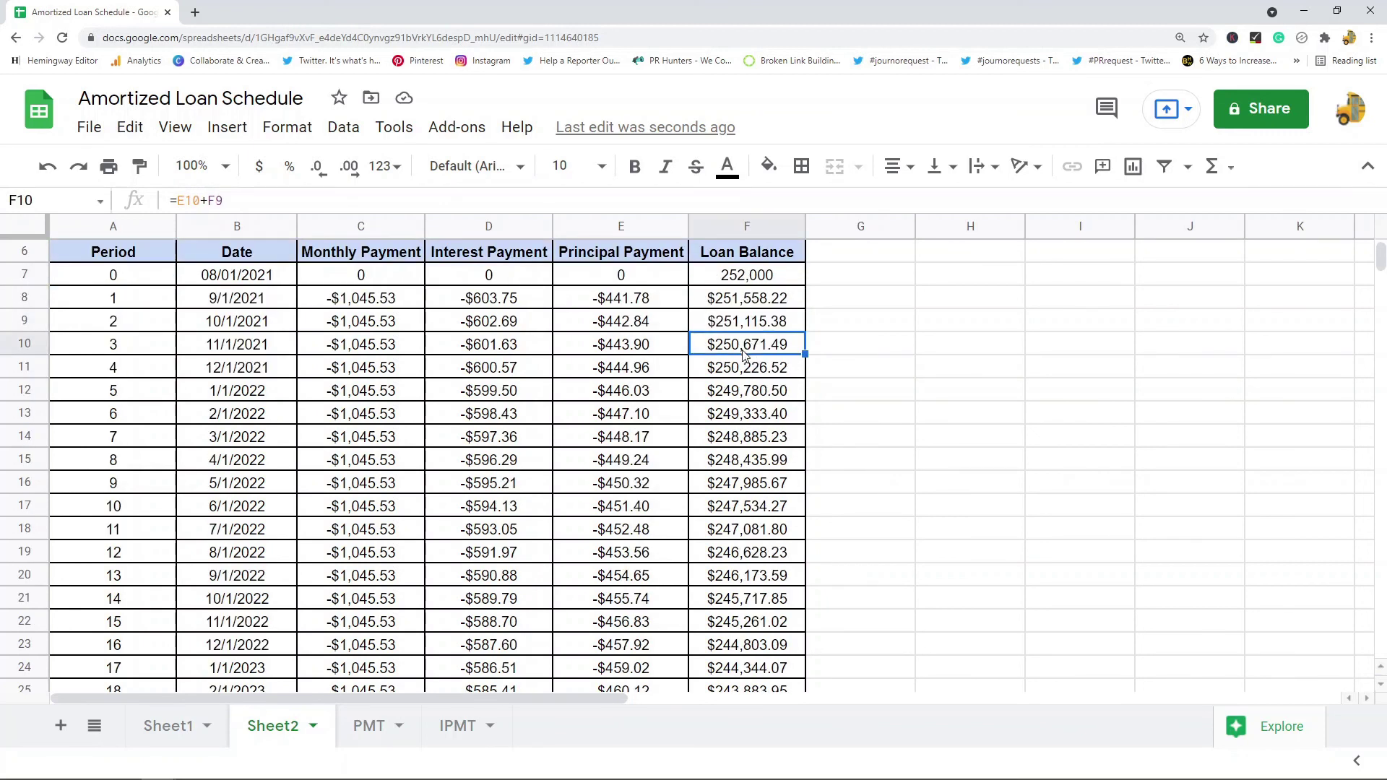
click(635, 351)
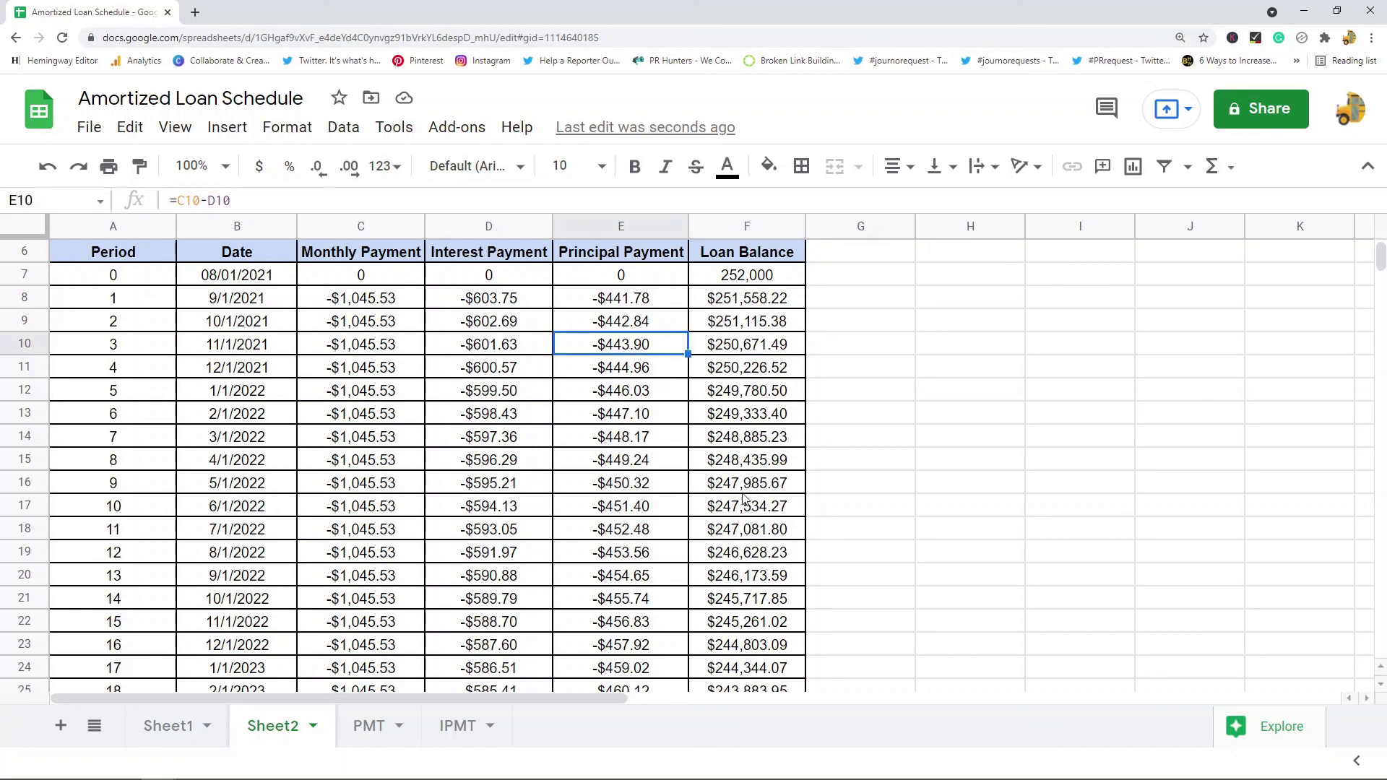
scroll(762, 390, down, 1)
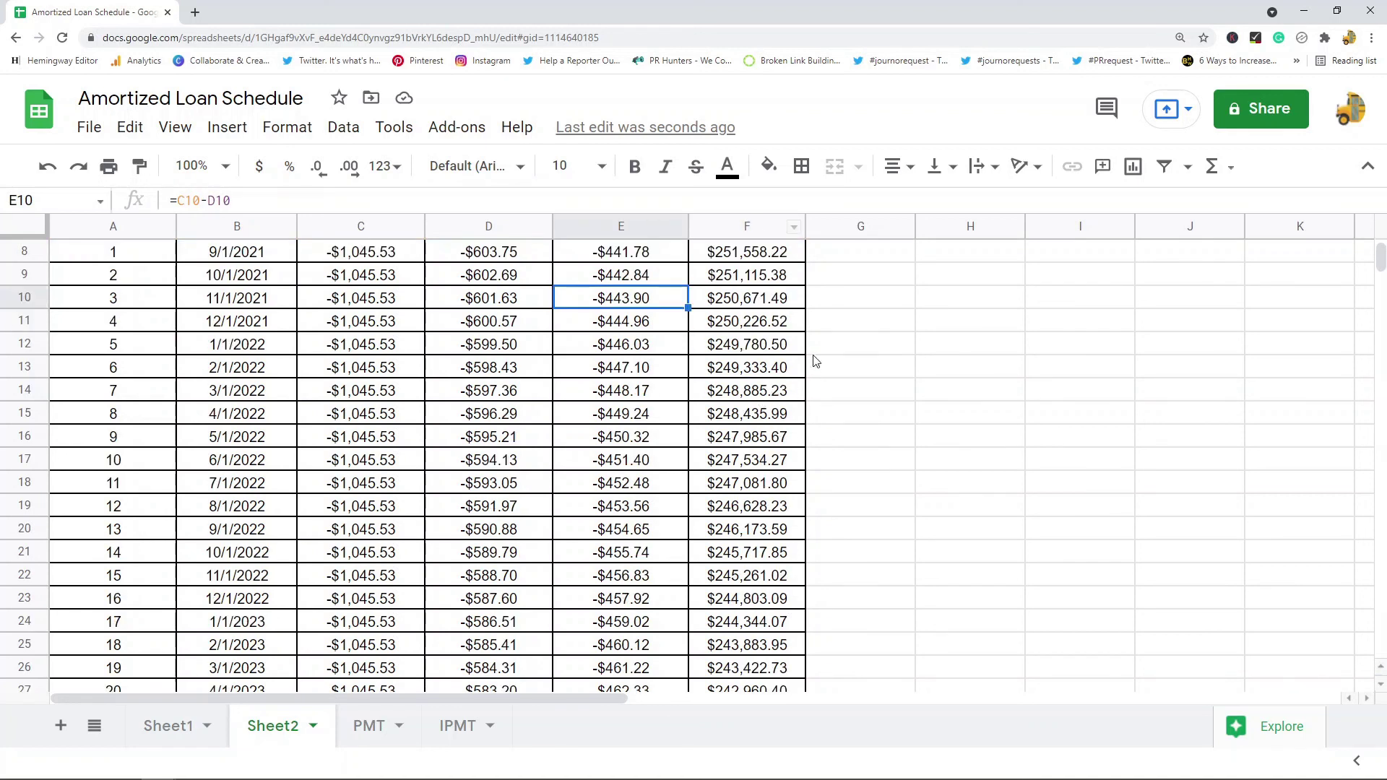
scroll(815, 362, up, 3)
click(520, 297)
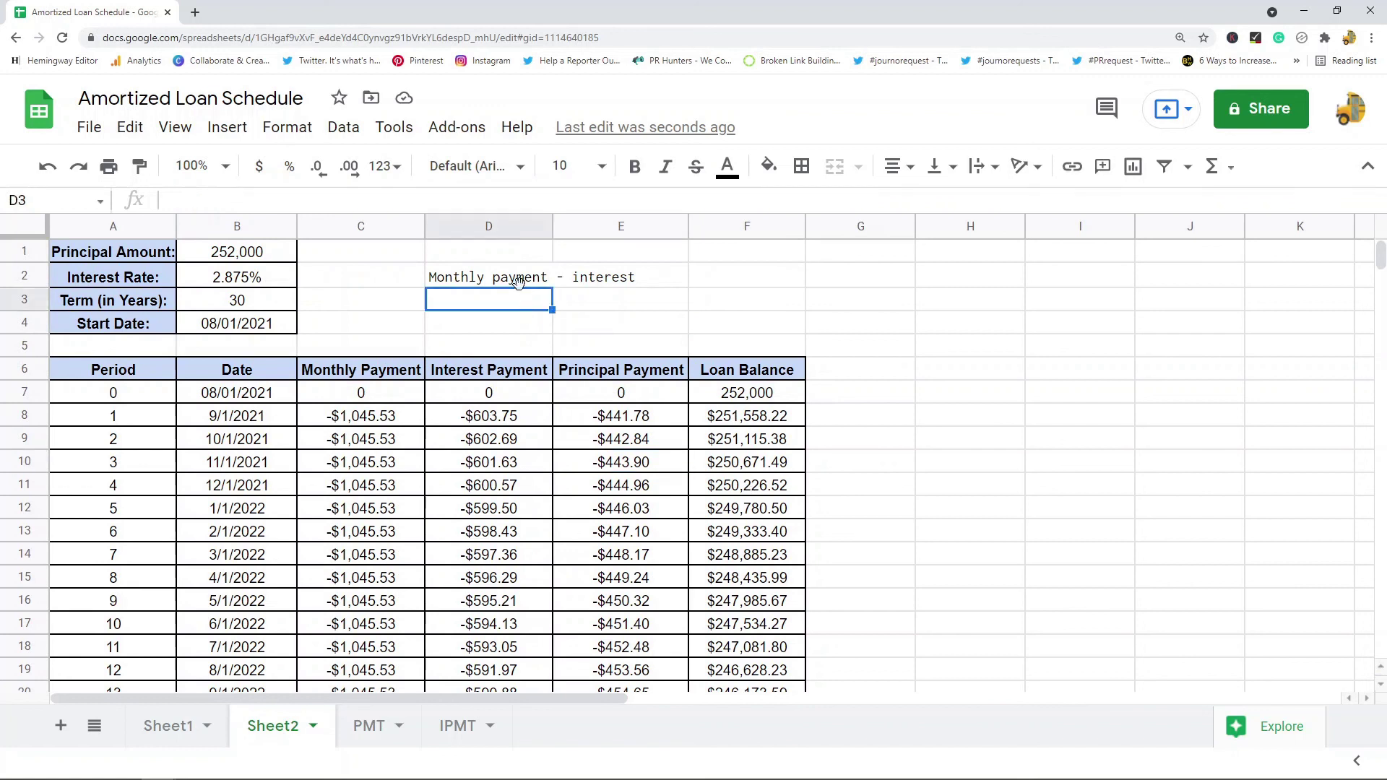
Review the whole schedule down to period 360, check the final loan balance in F367, and return to the first rows.
scroll(768, 462, down, 20)
scroll(767, 462, down, 20)
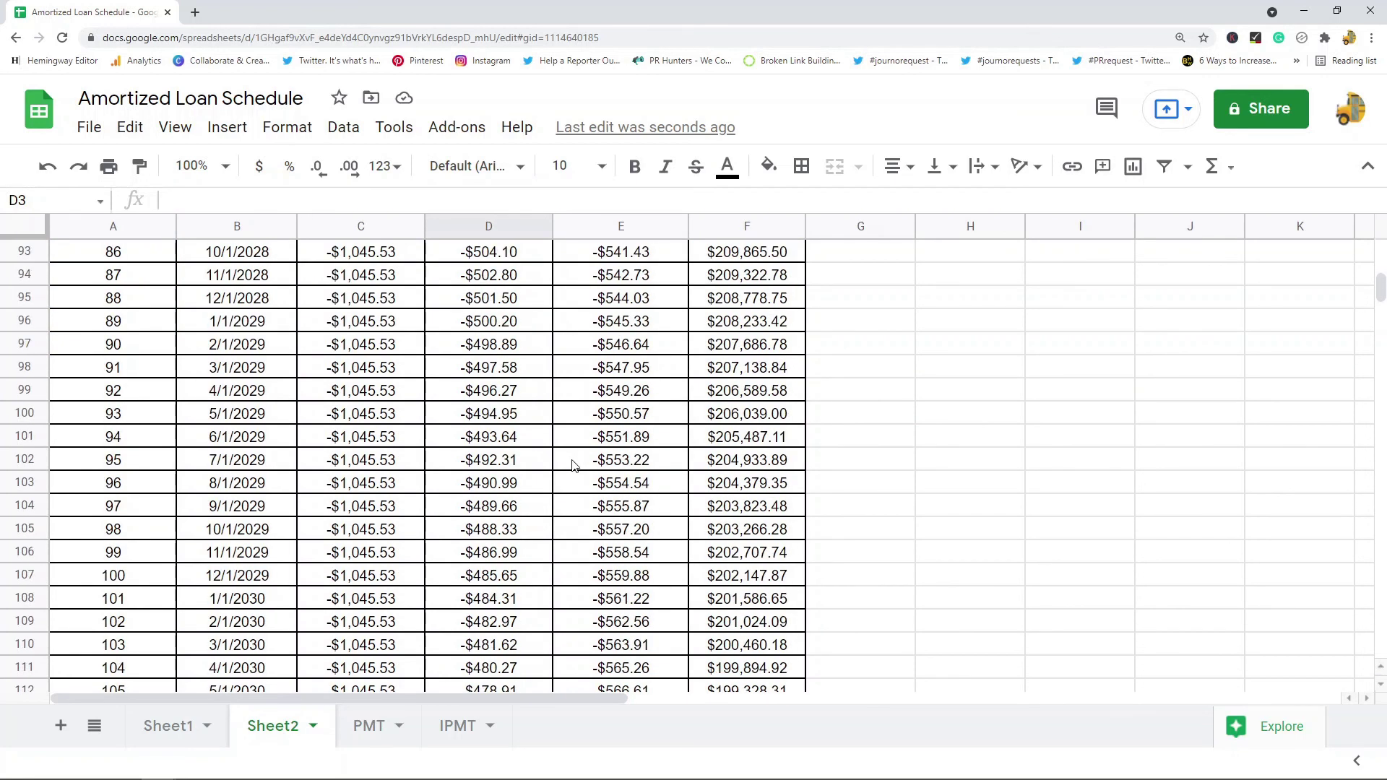
scroll(640, 455, down, 20)
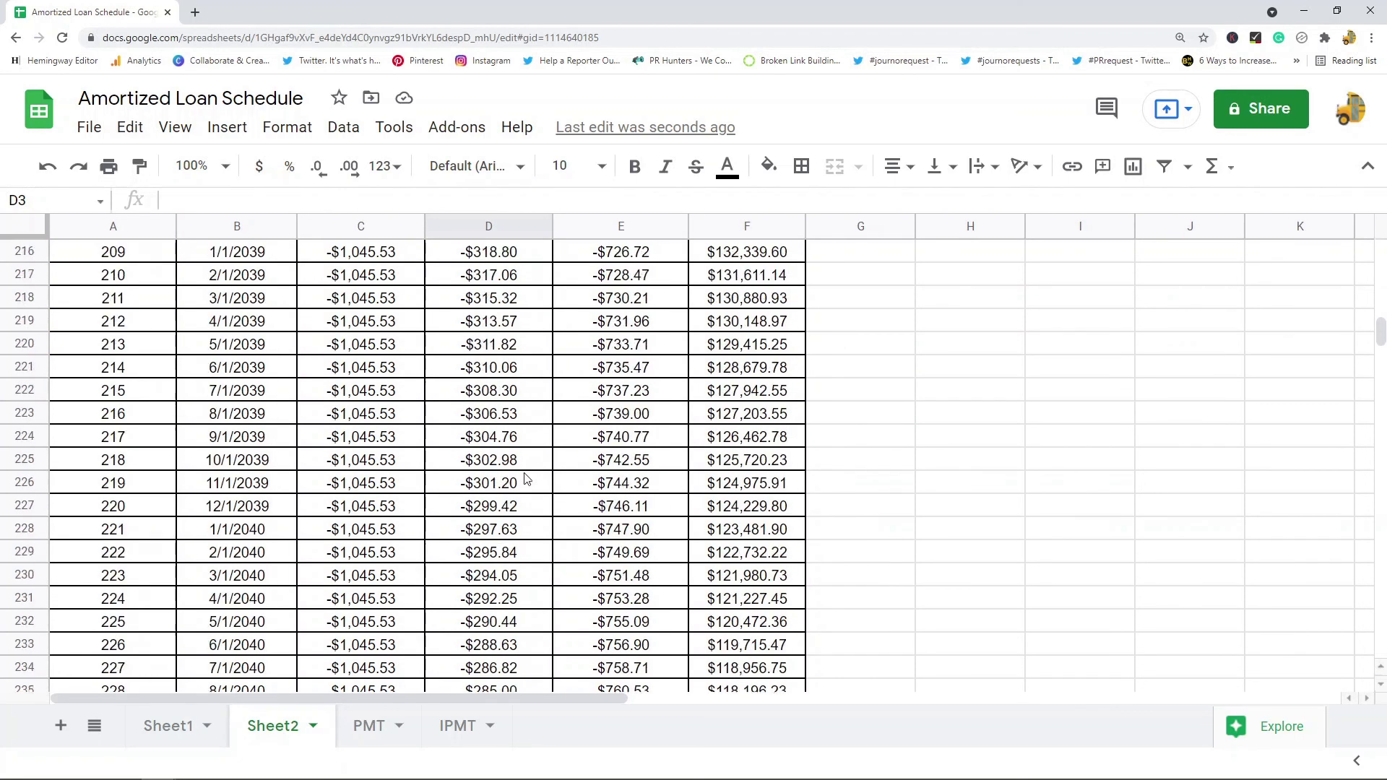
scroll(751, 484, down, 16)
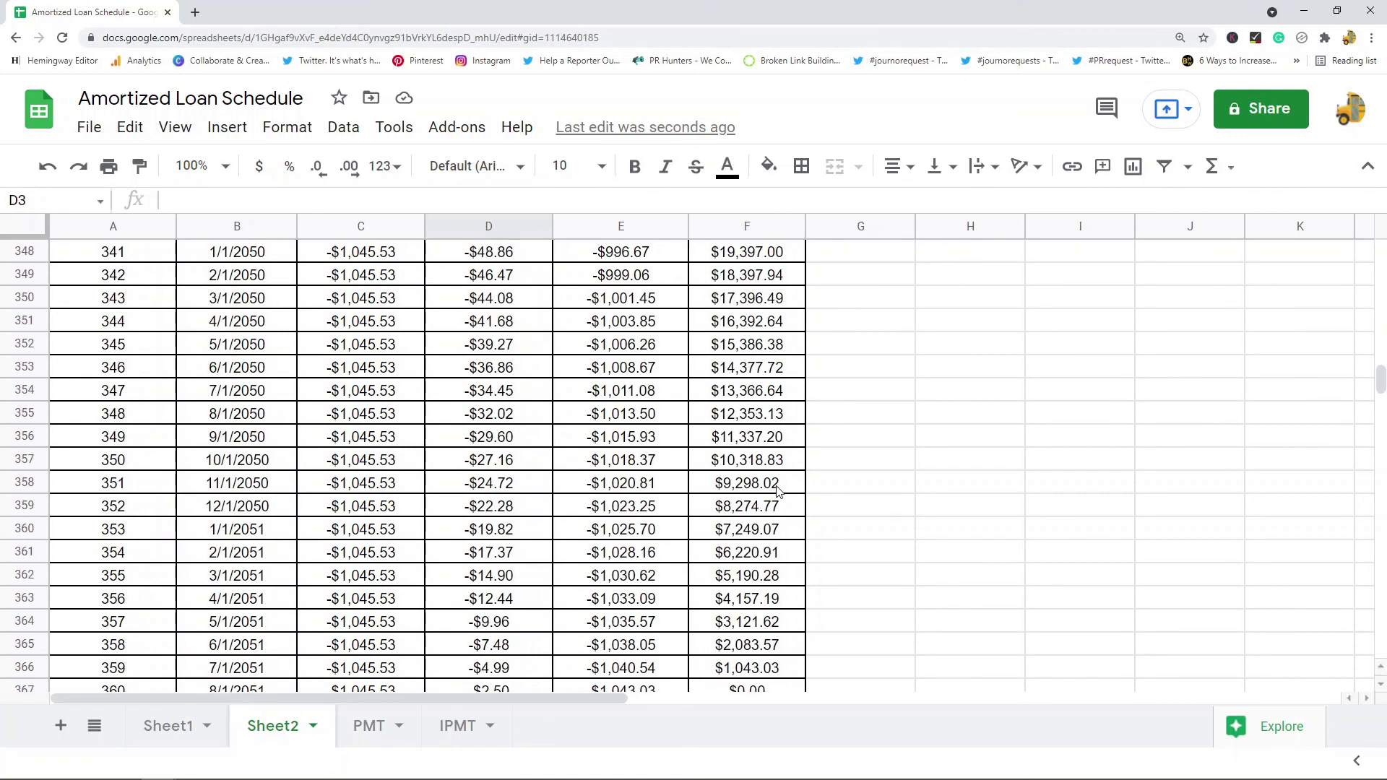
scroll(768, 457, up, 7)
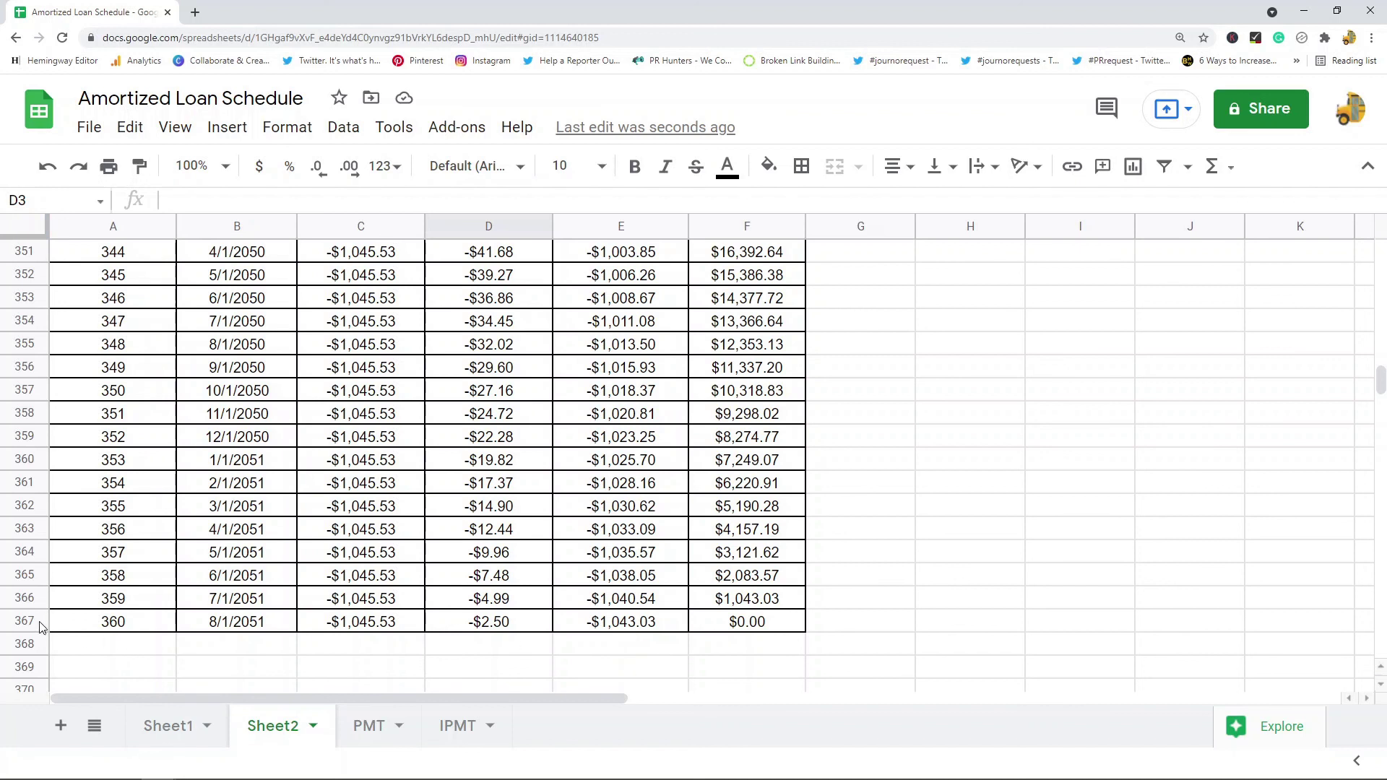
click(780, 626)
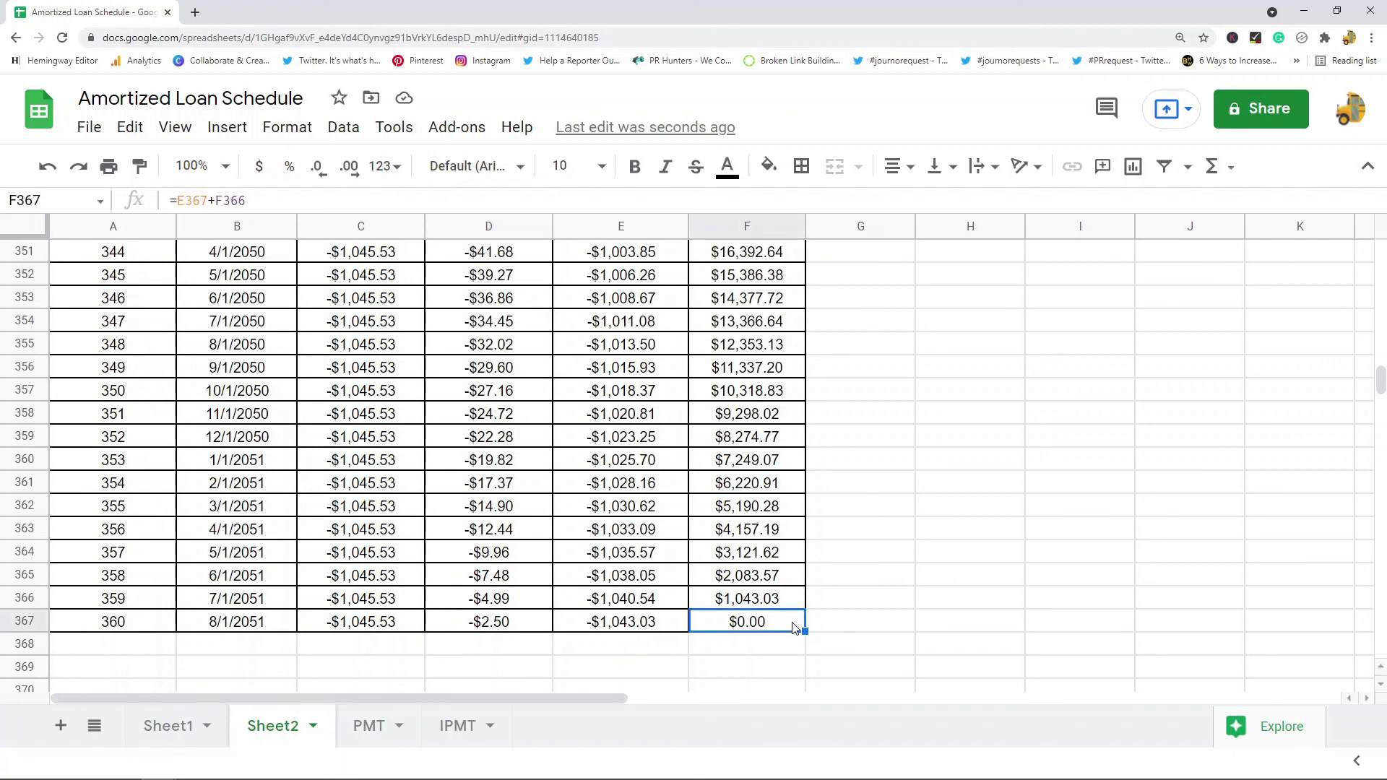
scroll(794, 629, down, 2)
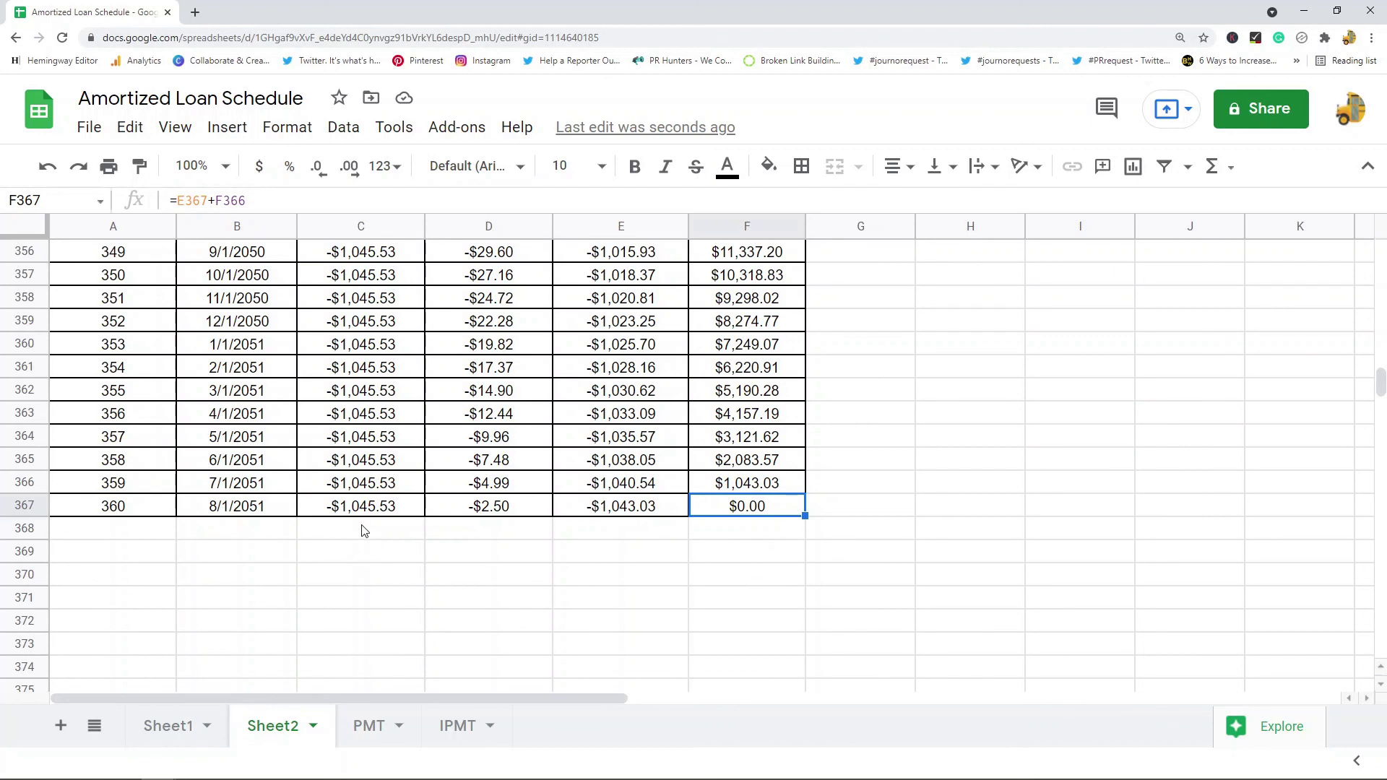
click(486, 558)
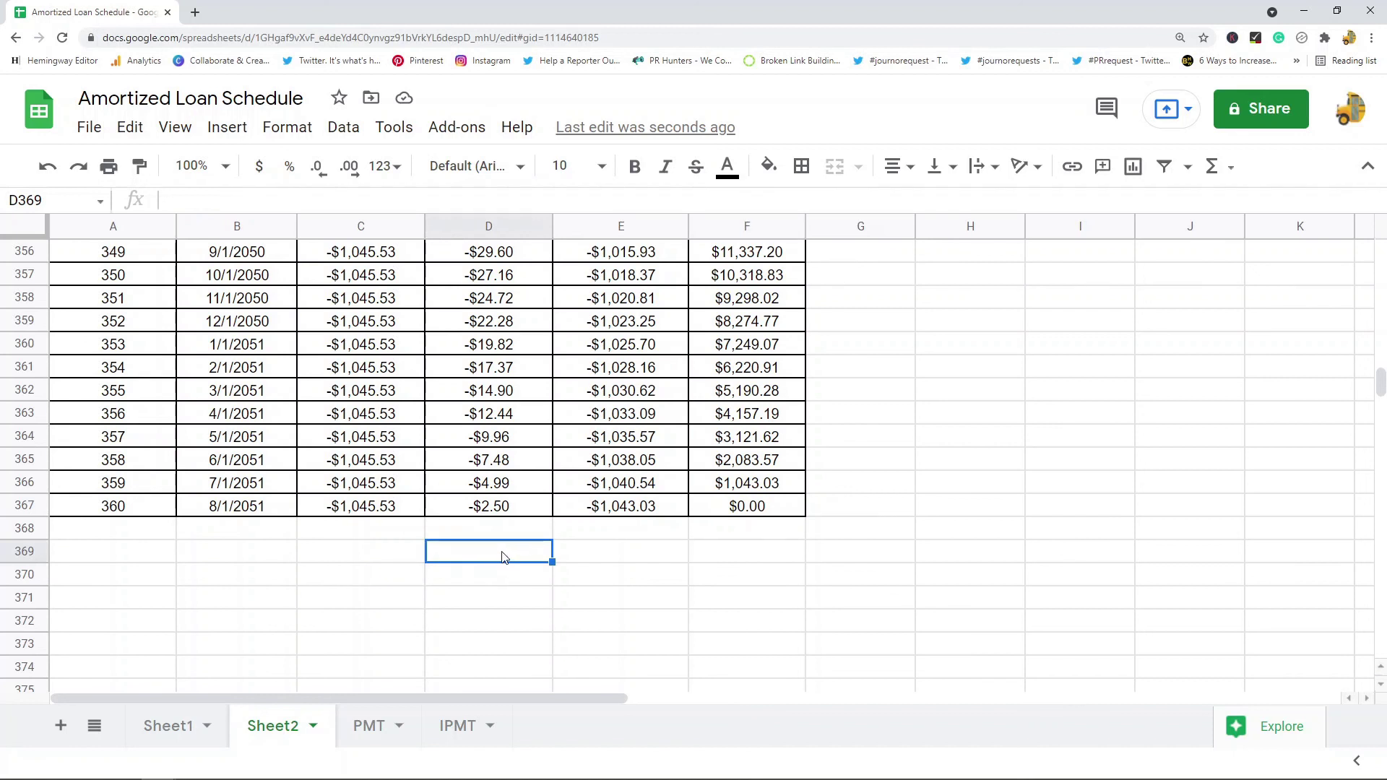
scroll(521, 457, up, 1)
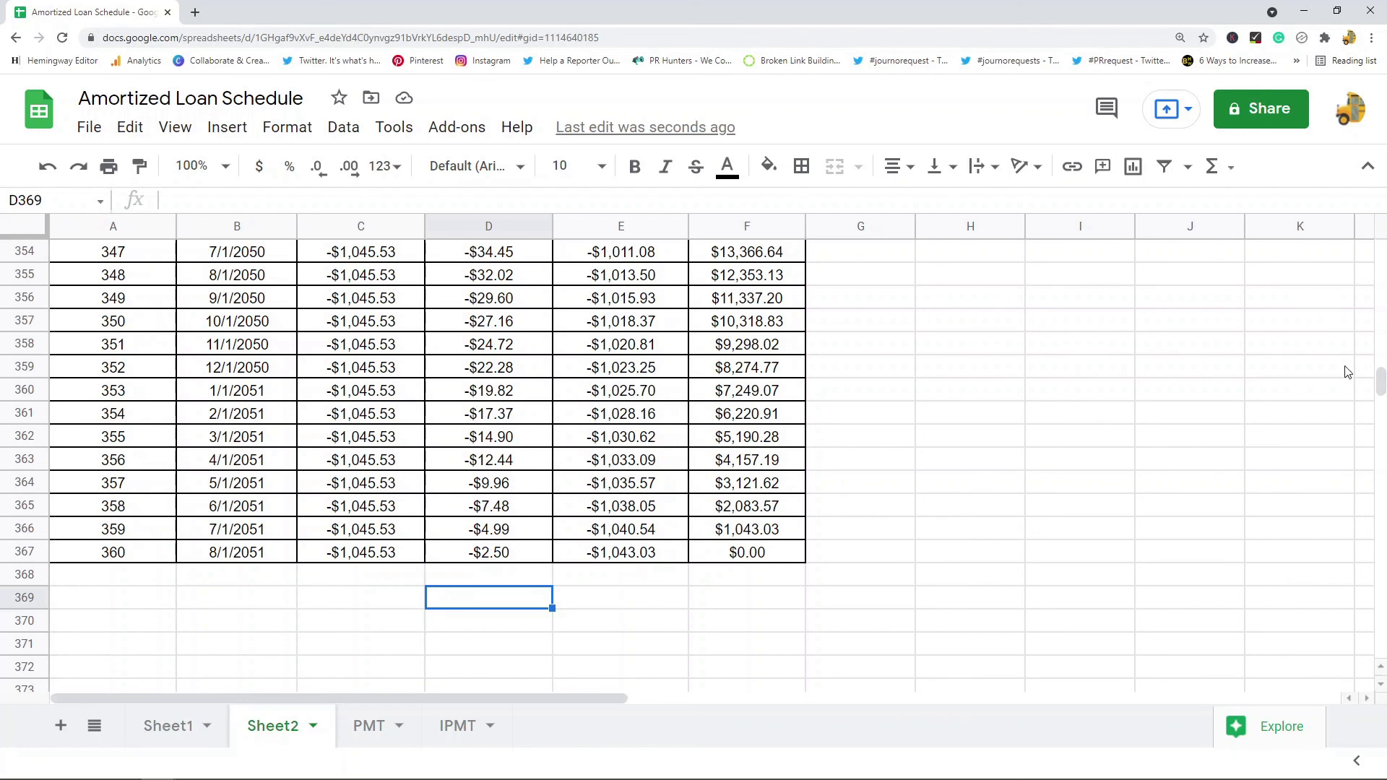
drag(1380, 381, 1379, 252)
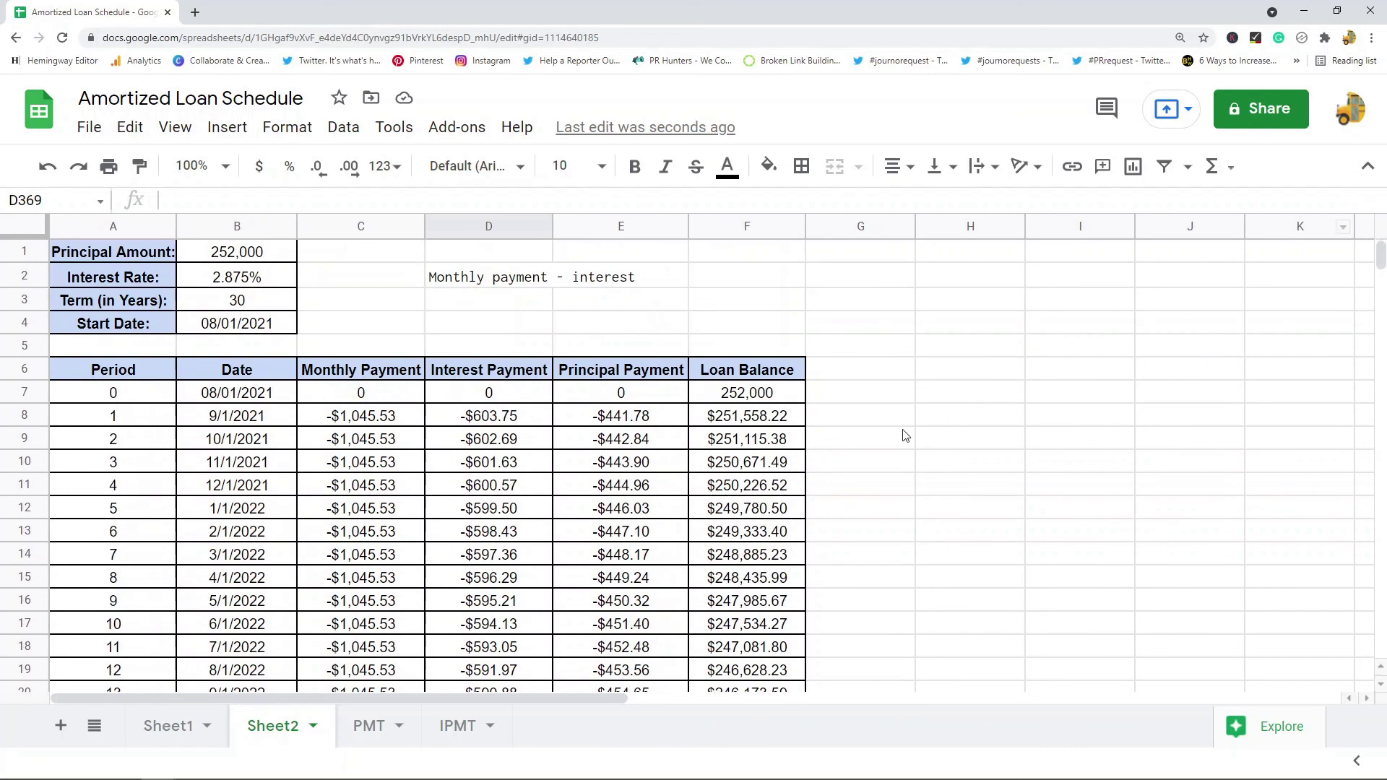